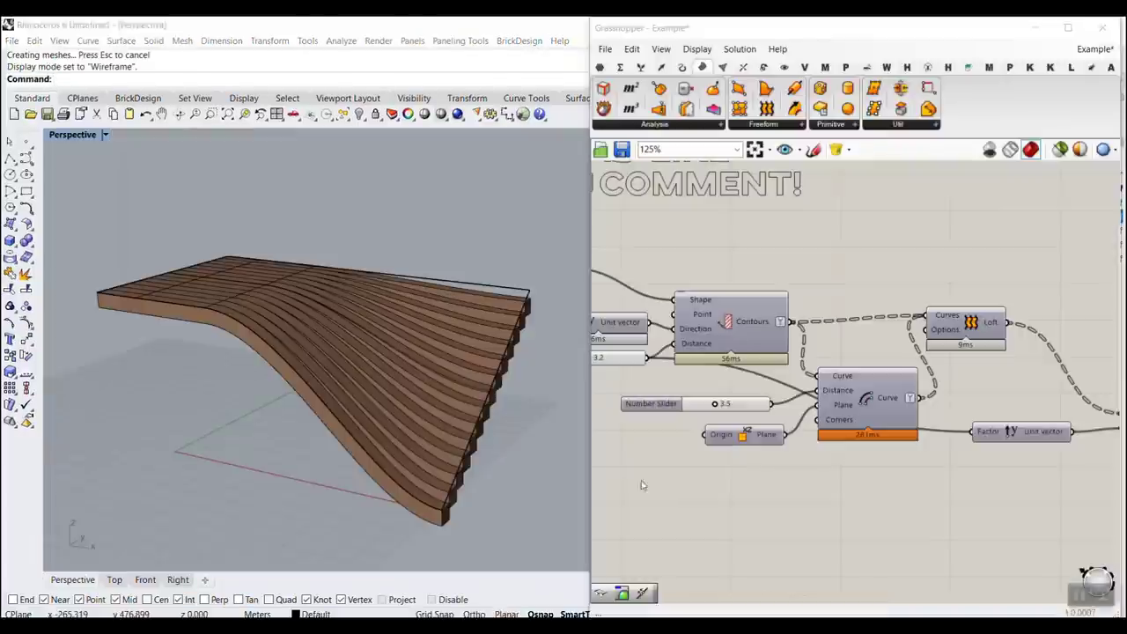
Step: Move the surface's far side edge outward along the Y direction to test how the parametric slats update
right_drag(521, 409, 432, 385)
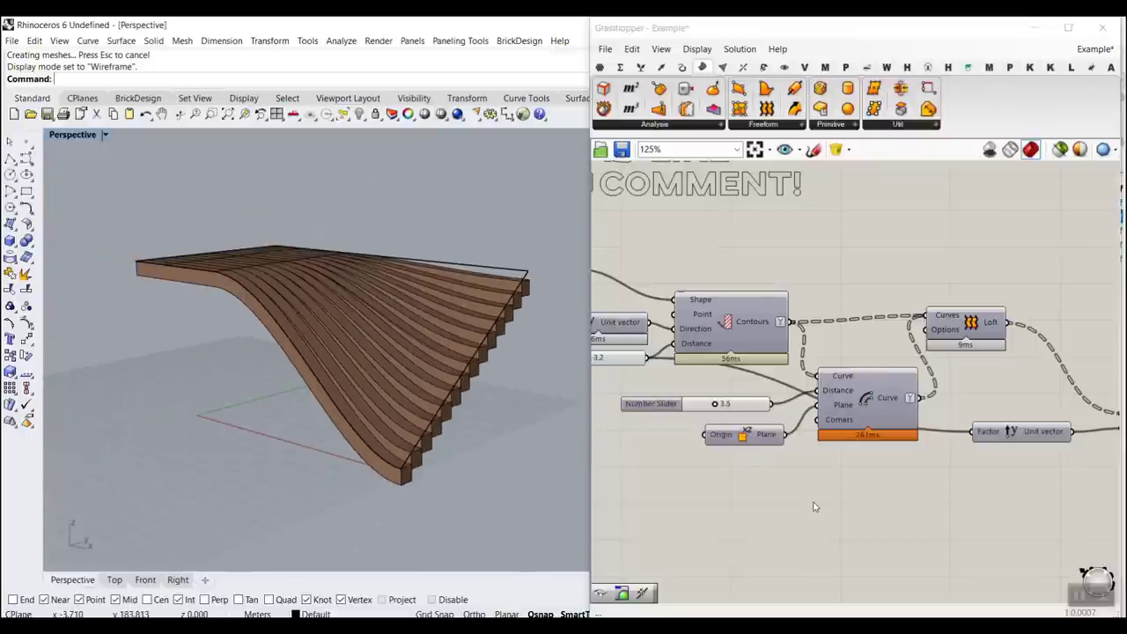
scroll(729, 382, up, 3)
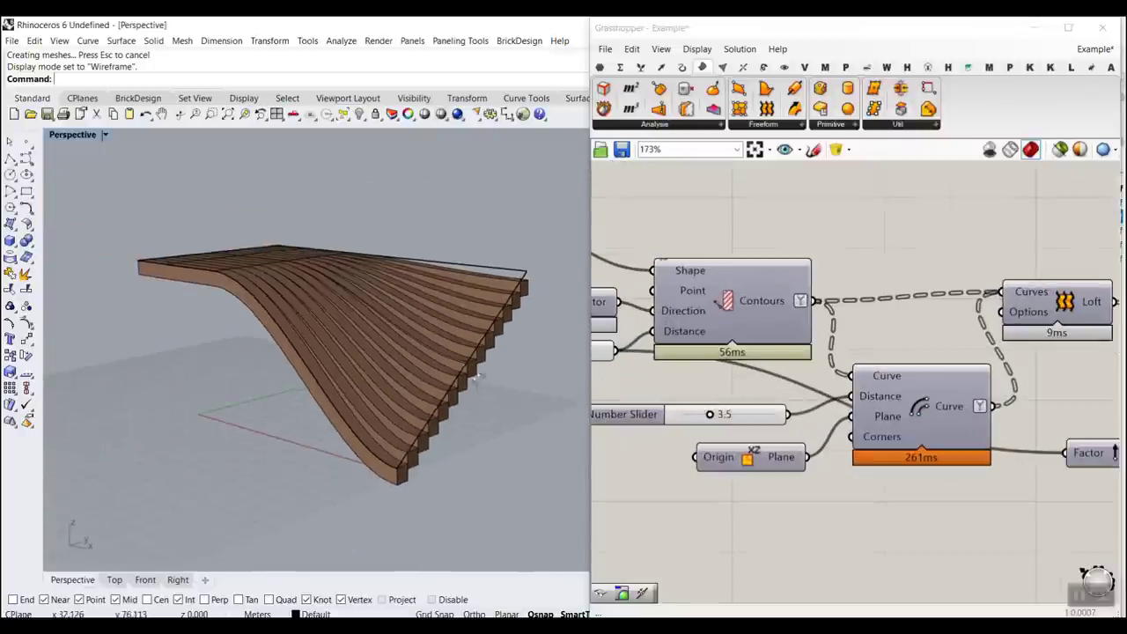
right_drag(397, 352, 375, 382)
click(368, 351)
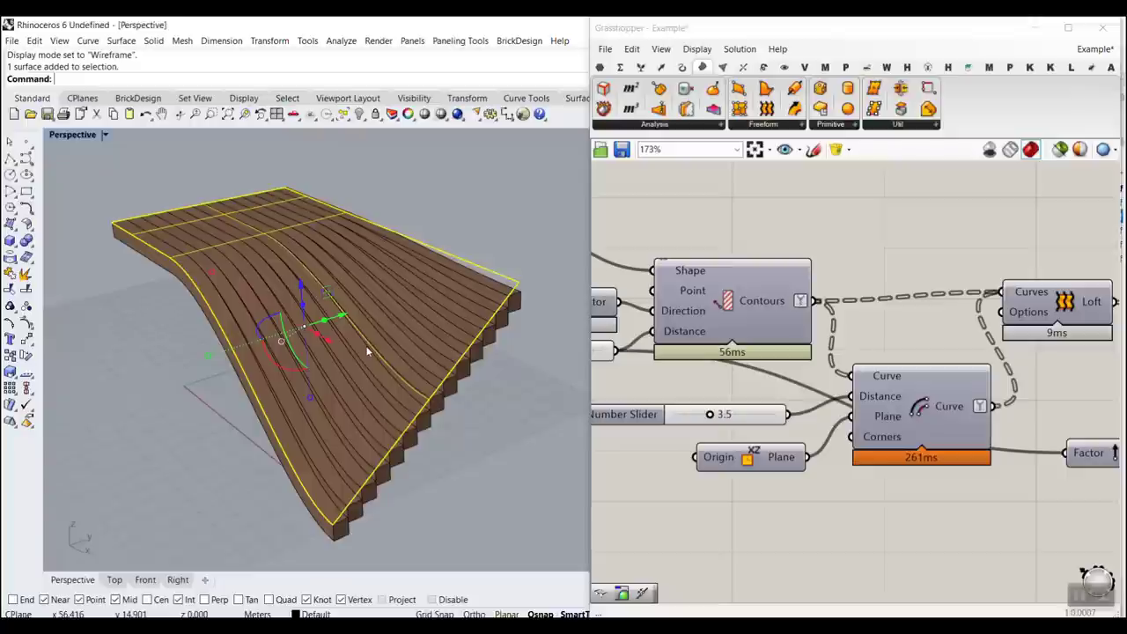
ctrl+click(394, 235)
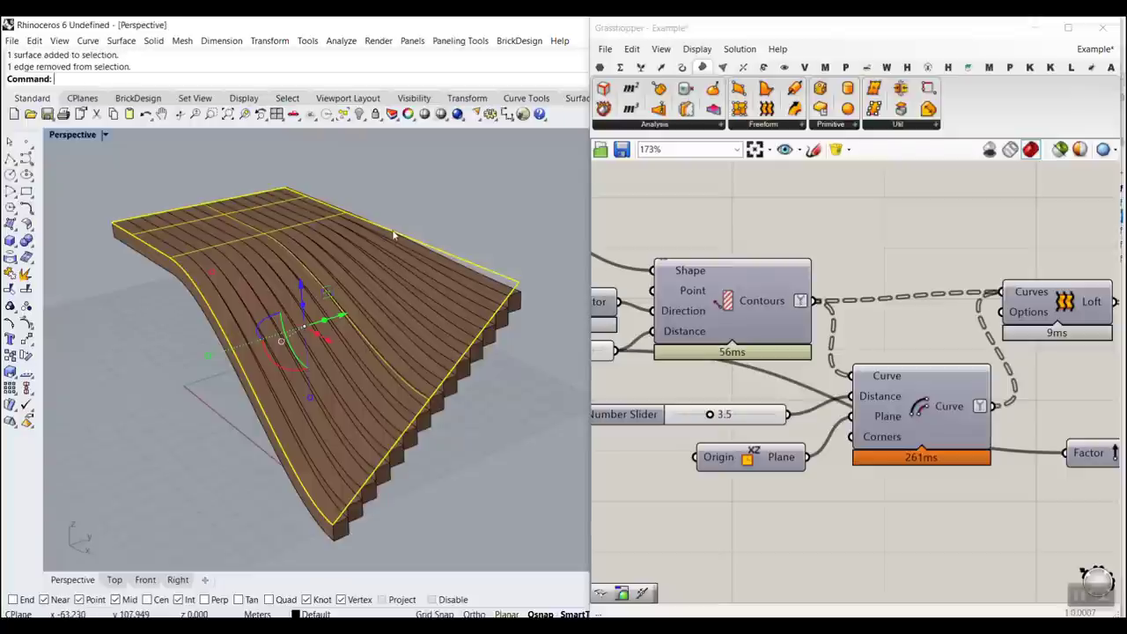
key(Escape)
ctrl+shift+click(393, 232)
drag(422, 220, 509, 221)
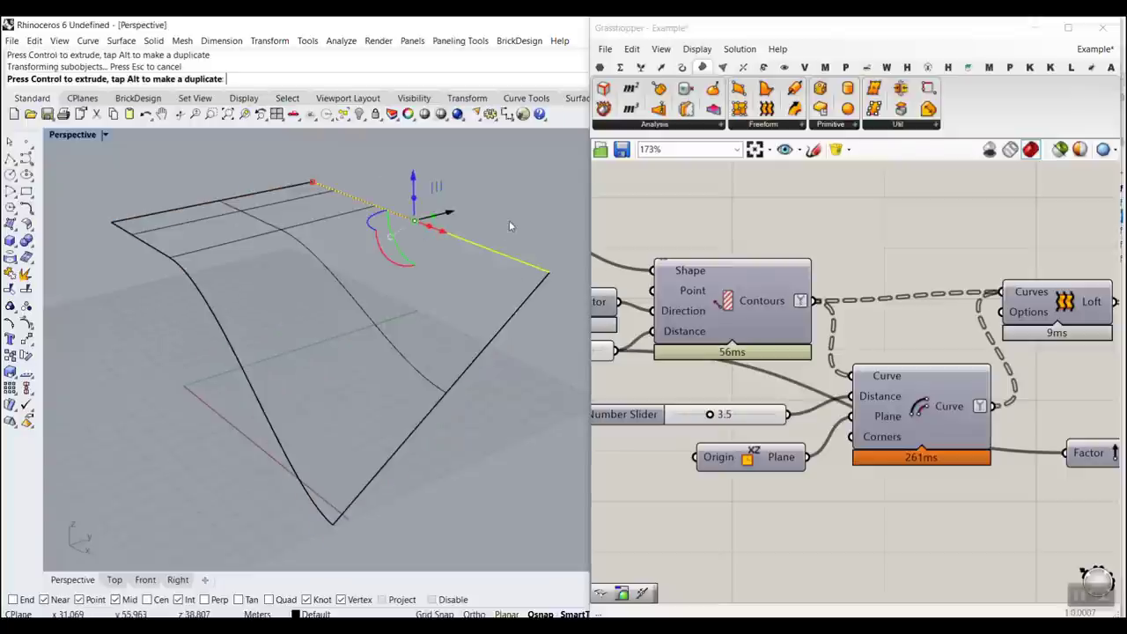
key(Escape)
Step: Bake the Extrusion component's output into the Rhino model
mouse_move(450, 351)
right_down()
mouse_move(431, 362)
mouse_move(400, 326)
mouse_move(442, 366)
right_up()
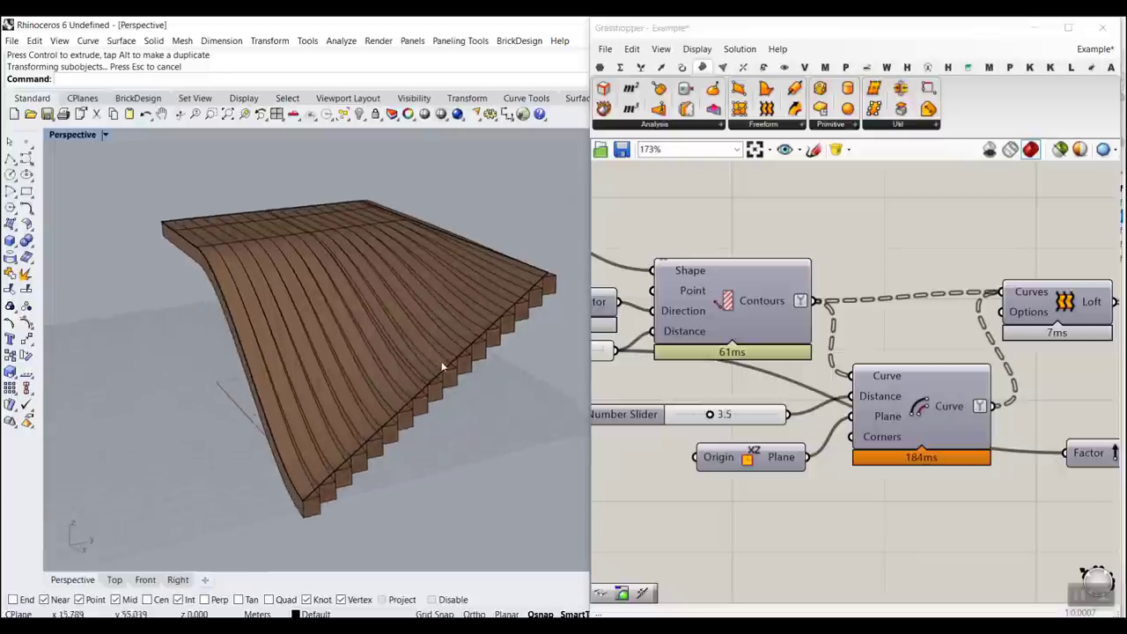
scroll(334, 354, up, 3)
right_drag(995, 375, 899, 305)
scroll(781, 314, down, 5)
scroll(987, 357, up, 4)
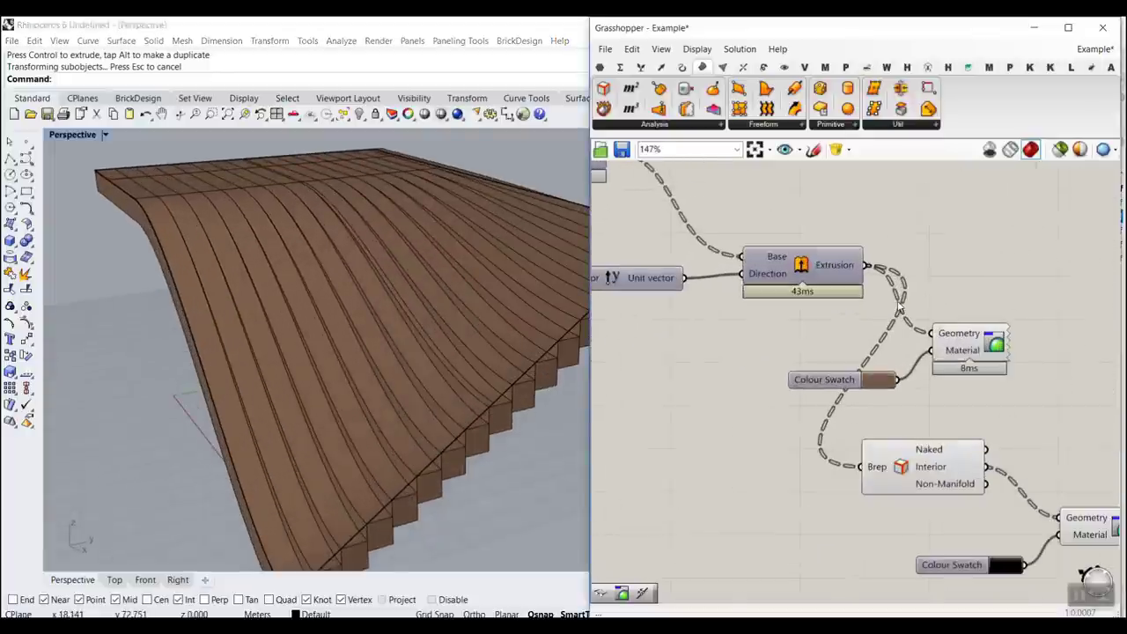
right_click(847, 270)
click(860, 295)
click(872, 428)
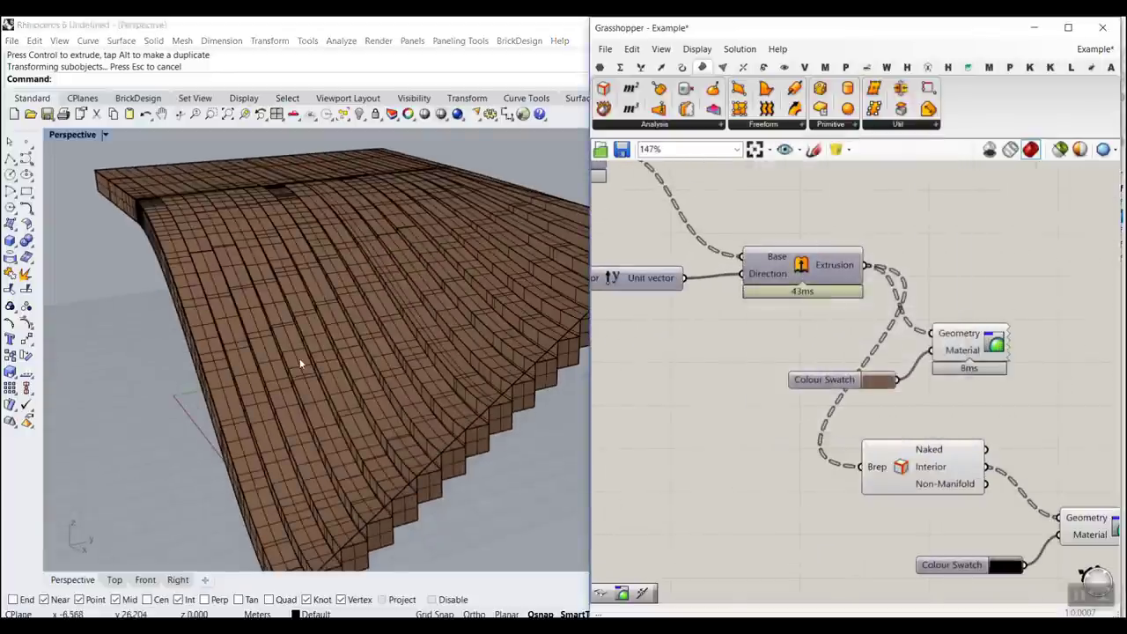
Step: Examine the baked slats from several distances, and undo the bake
right_drag(300, 364, 359, 353)
scroll(293, 306, down, 4)
scroll(328, 347, up, 4)
scroll(369, 359, down, 4)
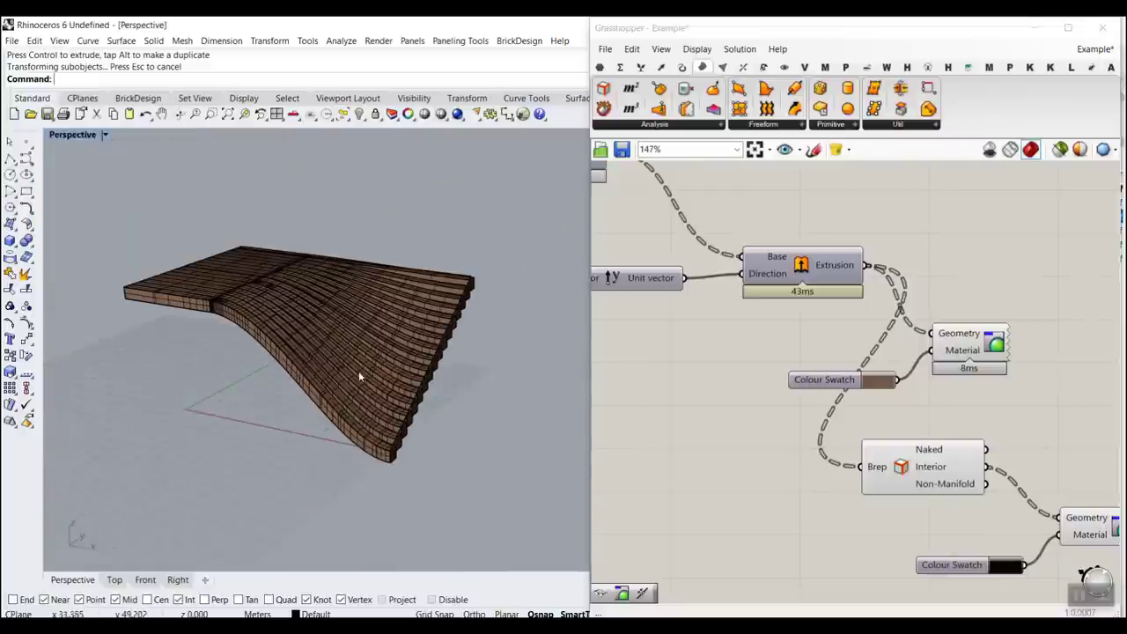
scroll(238, 299, up, 2)
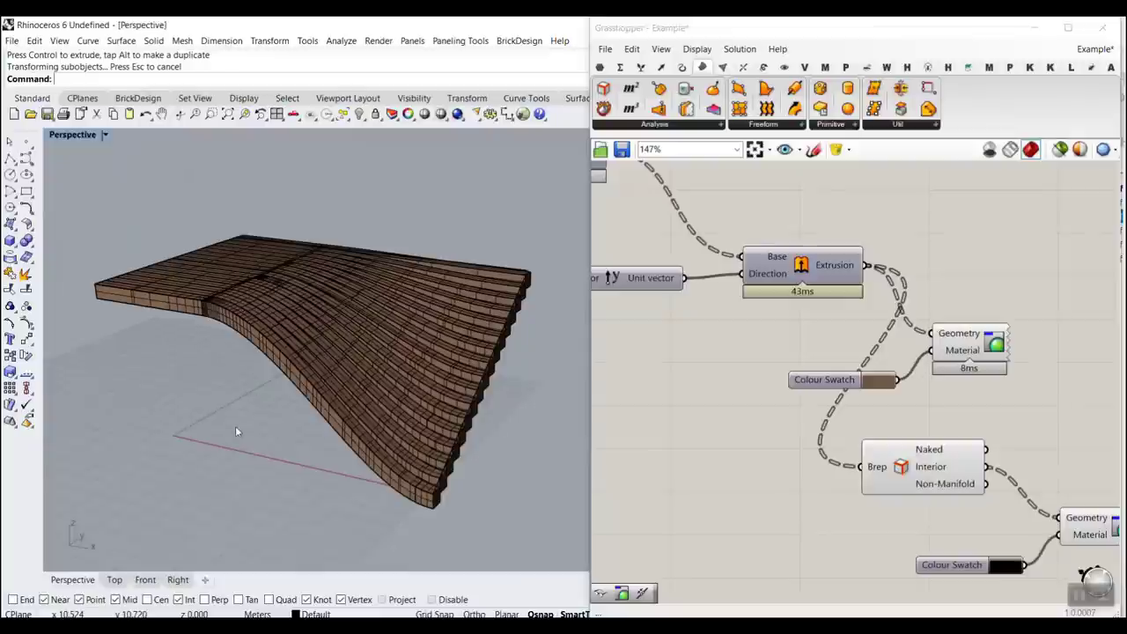
key(ctrl+z)
scroll(355, 363, up, 4)
scroll(296, 351, down, 2)
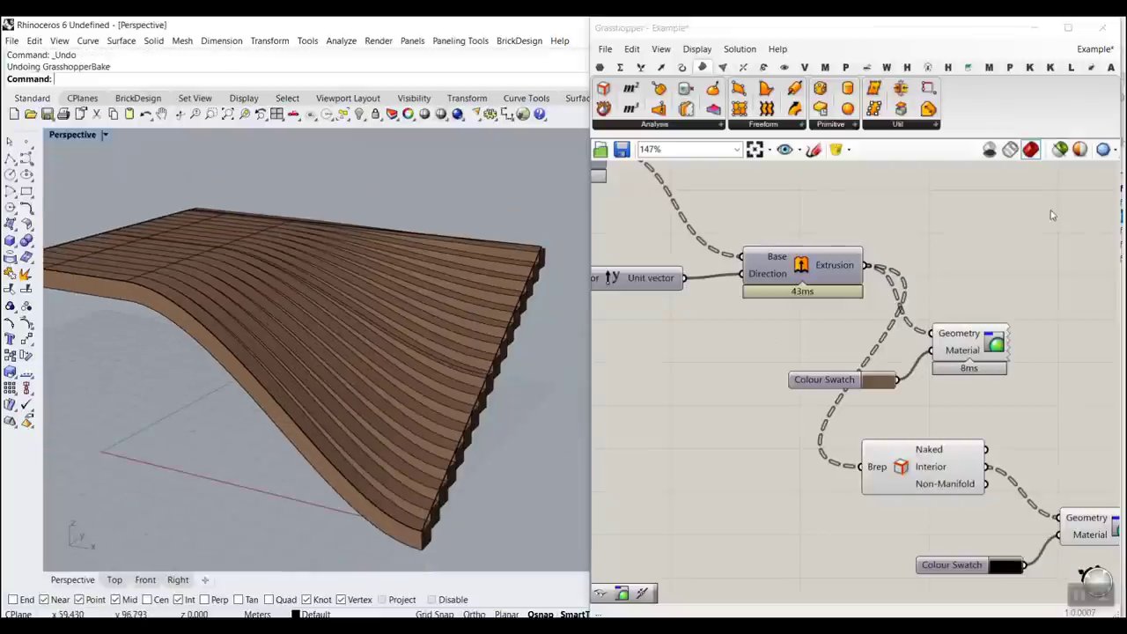
mouse_move(1054, 189)
mouse_down()
mouse_move(1067, 86)
mouse_move(1090, 85)
mouse_up()
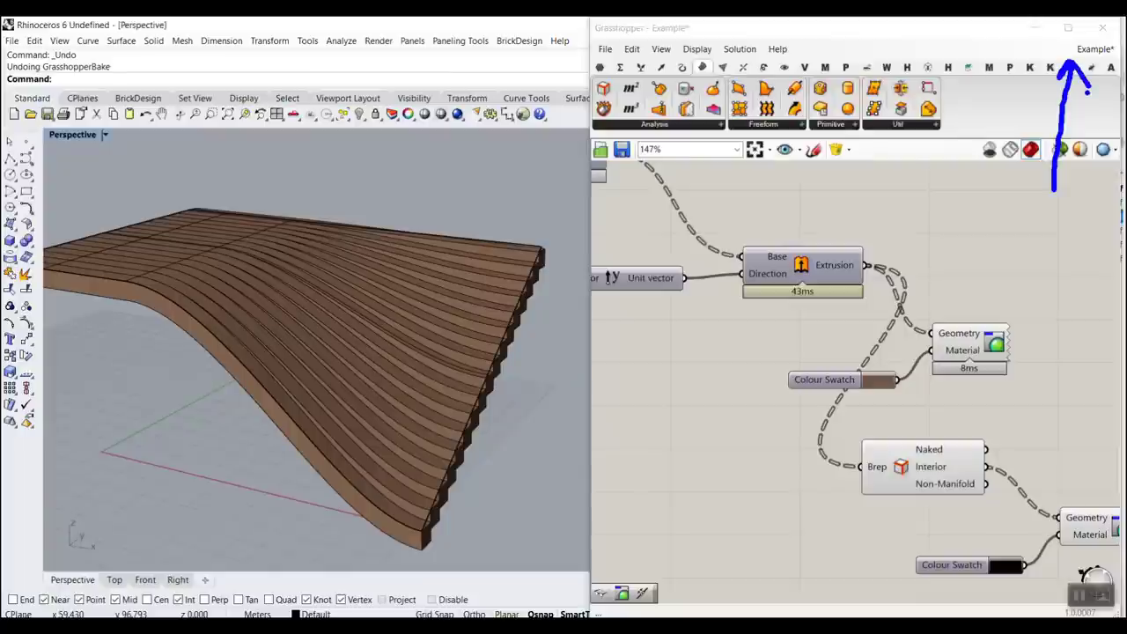
key(Escape)
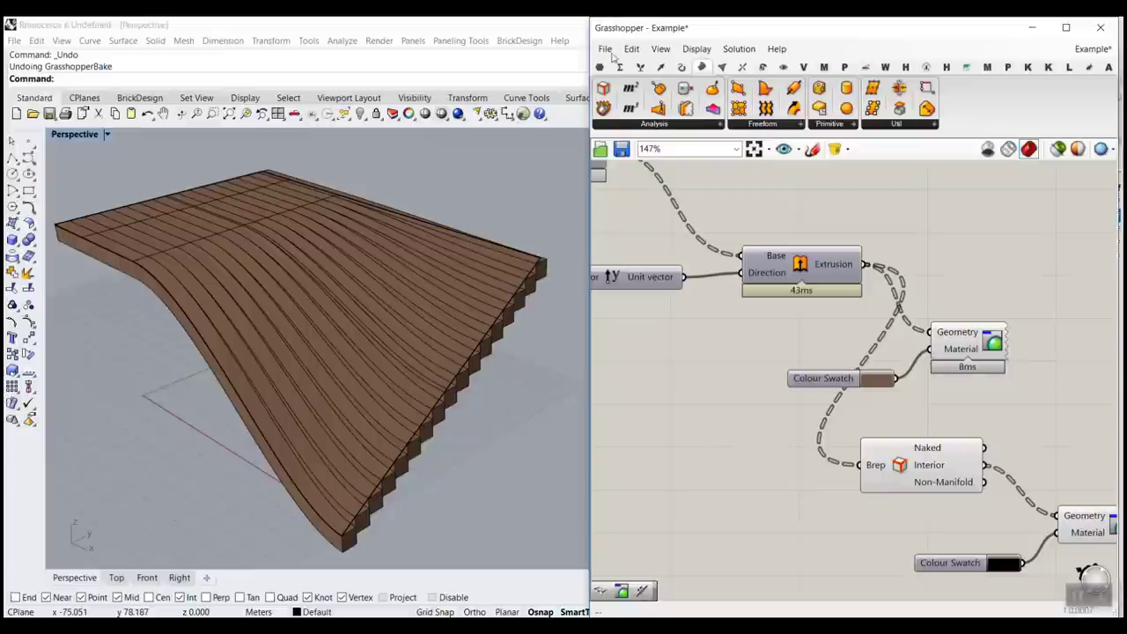
Step: Create a new Grasshopper document and delete the old base surface from the Rhino model
click(606, 50)
click(632, 65)
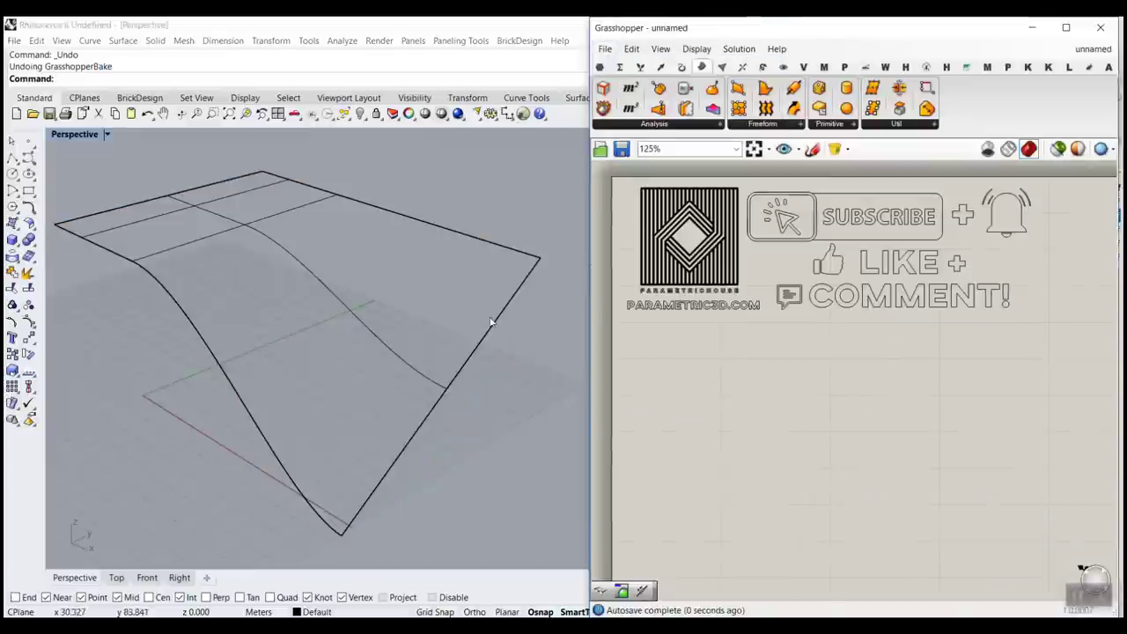
click(338, 319)
key(Delete)
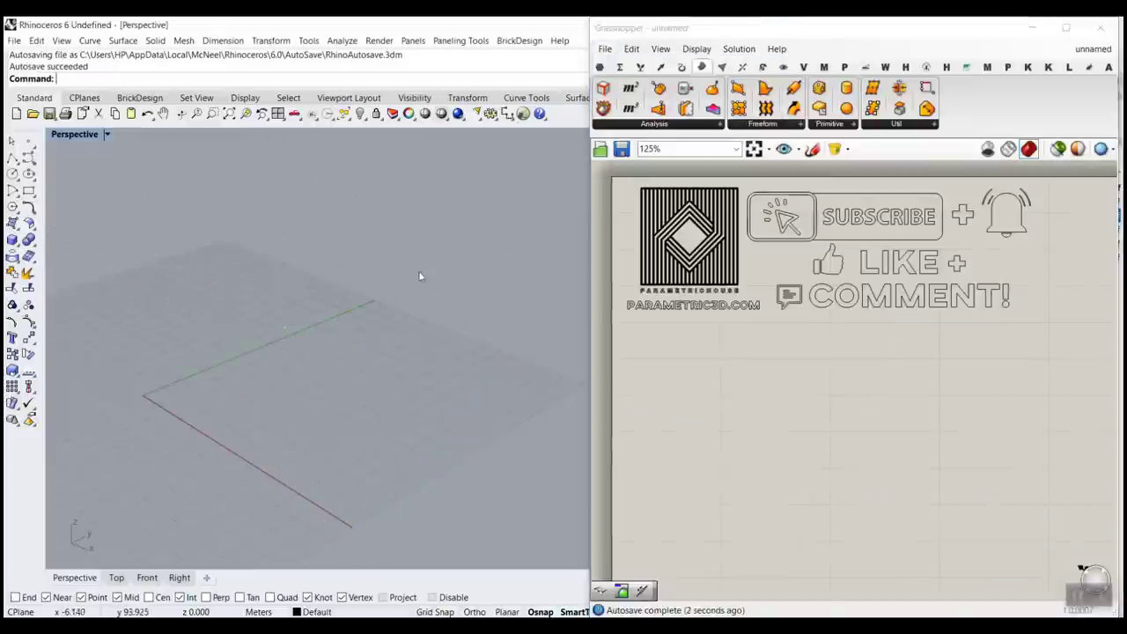
Step: Draw a straight single-segment polyline parallel to the X axis, at y about 33 m on the ground plane
scroll(336, 337, up, 3)
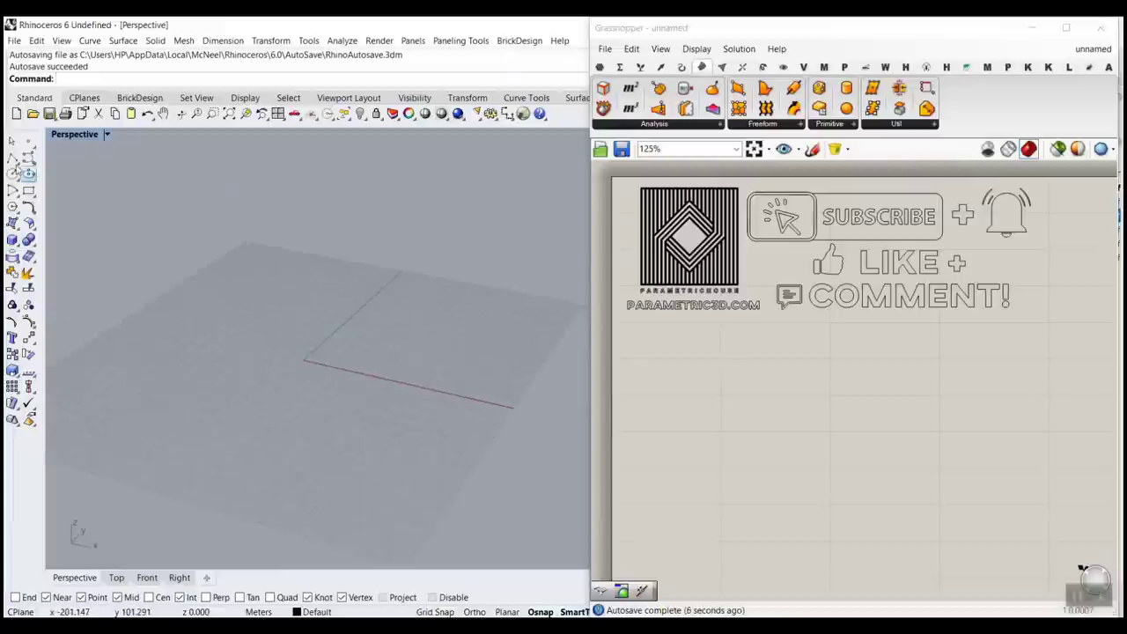
click(13, 158)
click(311, 306)
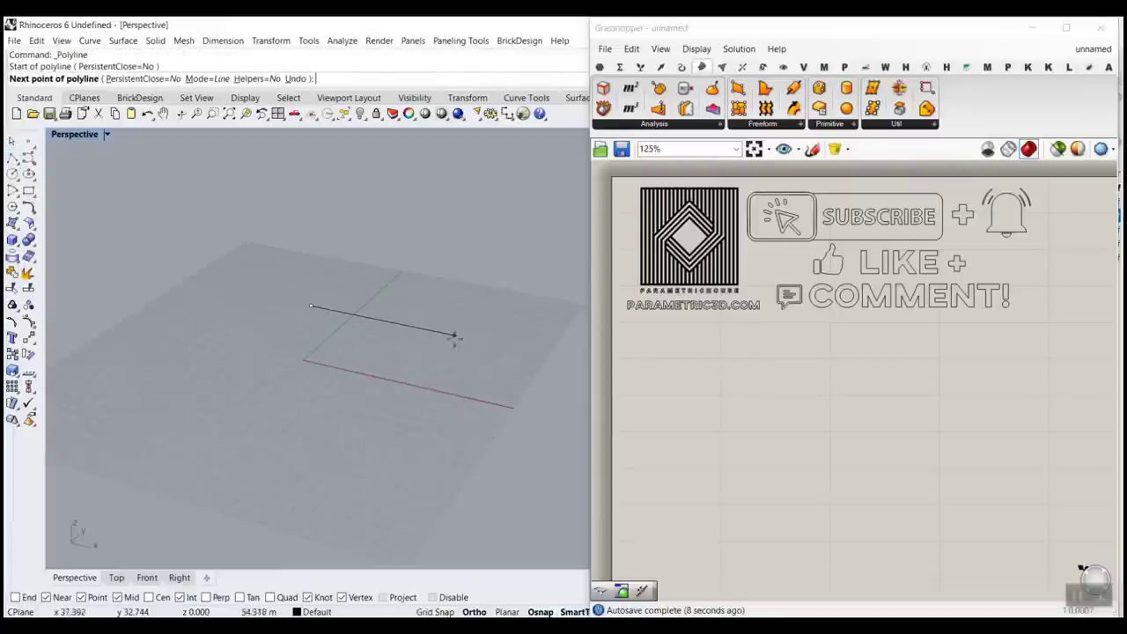
click(491, 340)
key(Return)
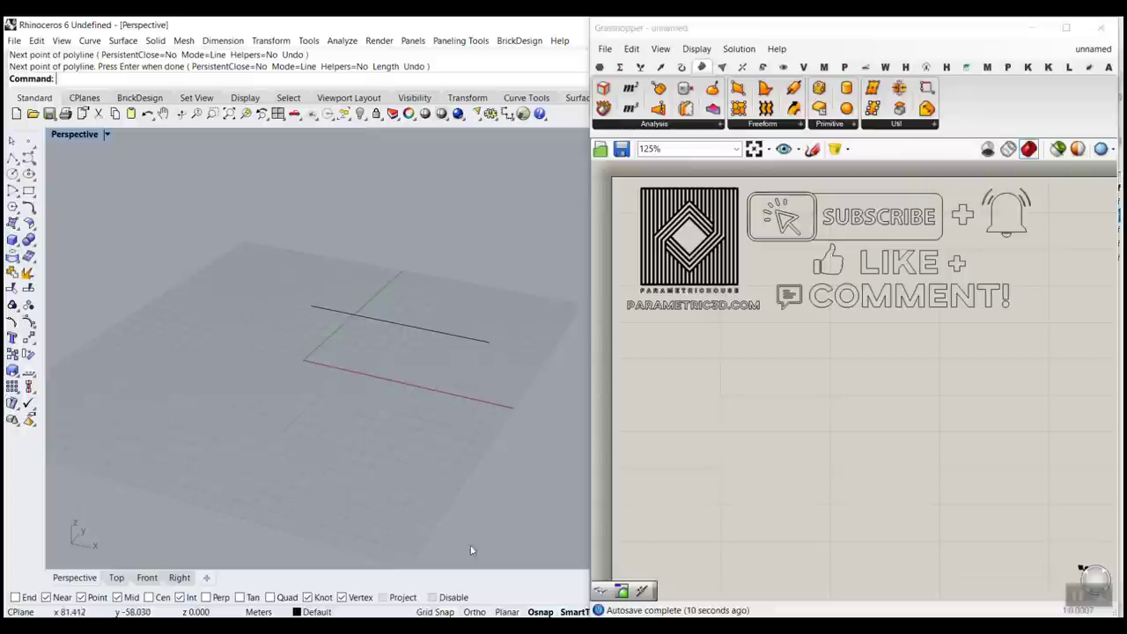
Step: Raise the straight line vertically about 32 m above the ground plane
click(431, 330)
drag(393, 283, 394, 197)
click(436, 213)
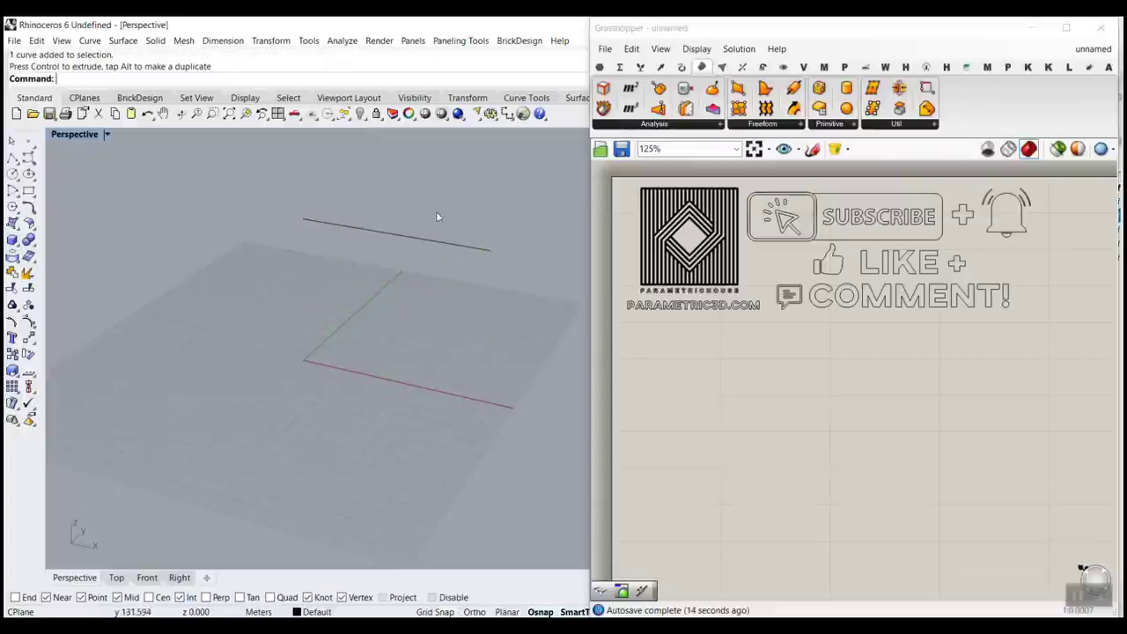
scroll(422, 236, up, 2)
right_drag(422, 236, 278, 253)
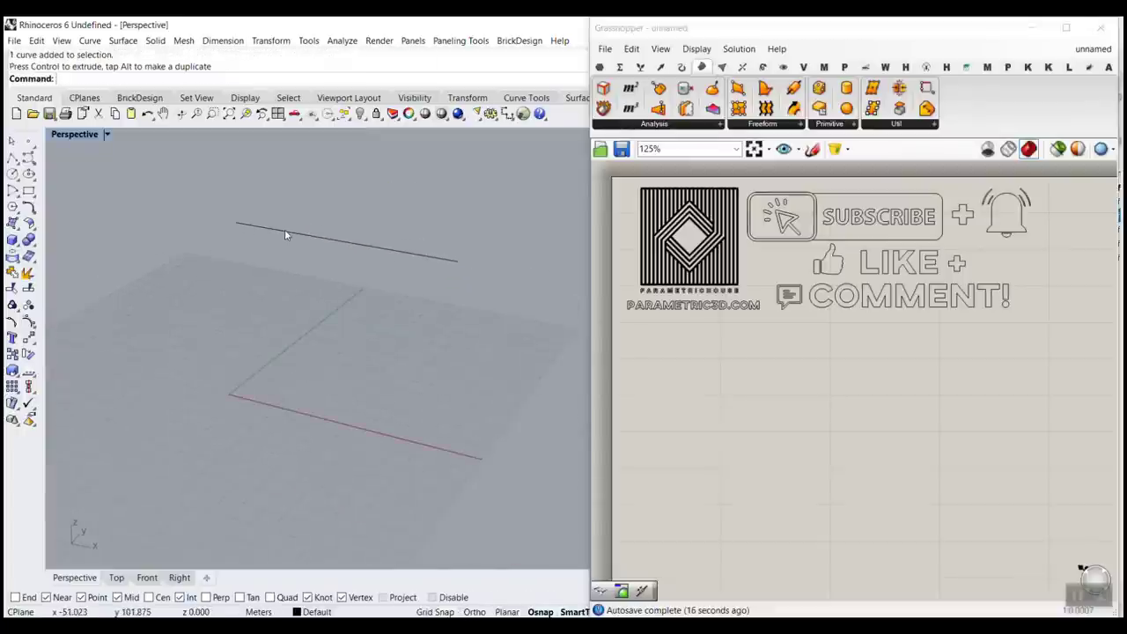
mouse_move(294, 234)
mouse_down()
mouse_move(304, 234)
mouse_move(361, 405)
mouse_move(448, 424)
mouse_up()
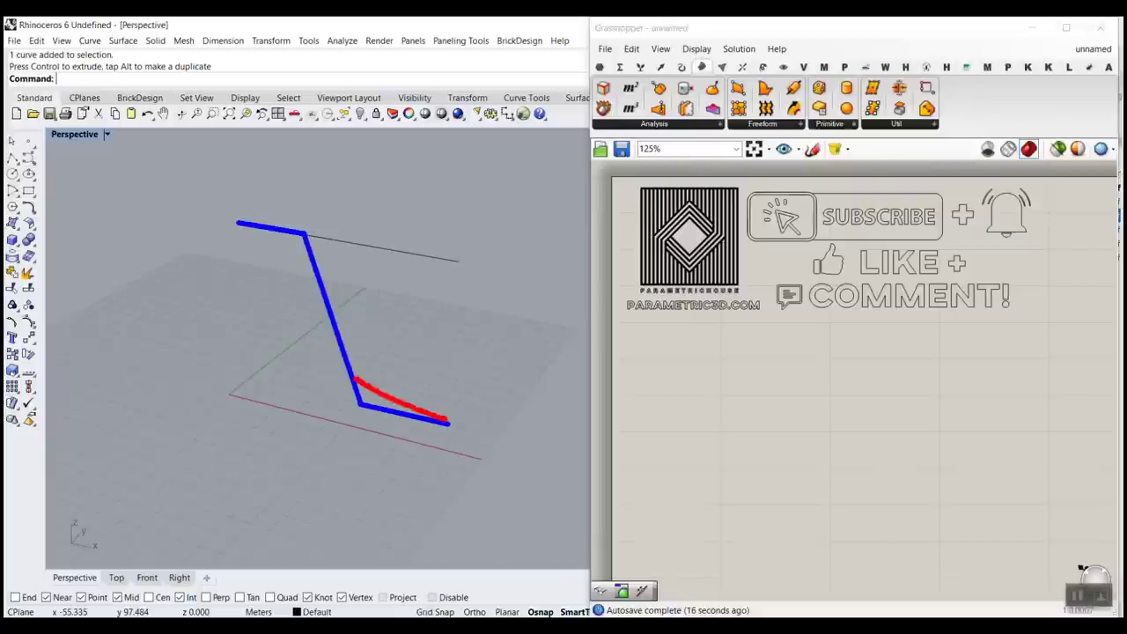
drag(355, 379, 317, 305)
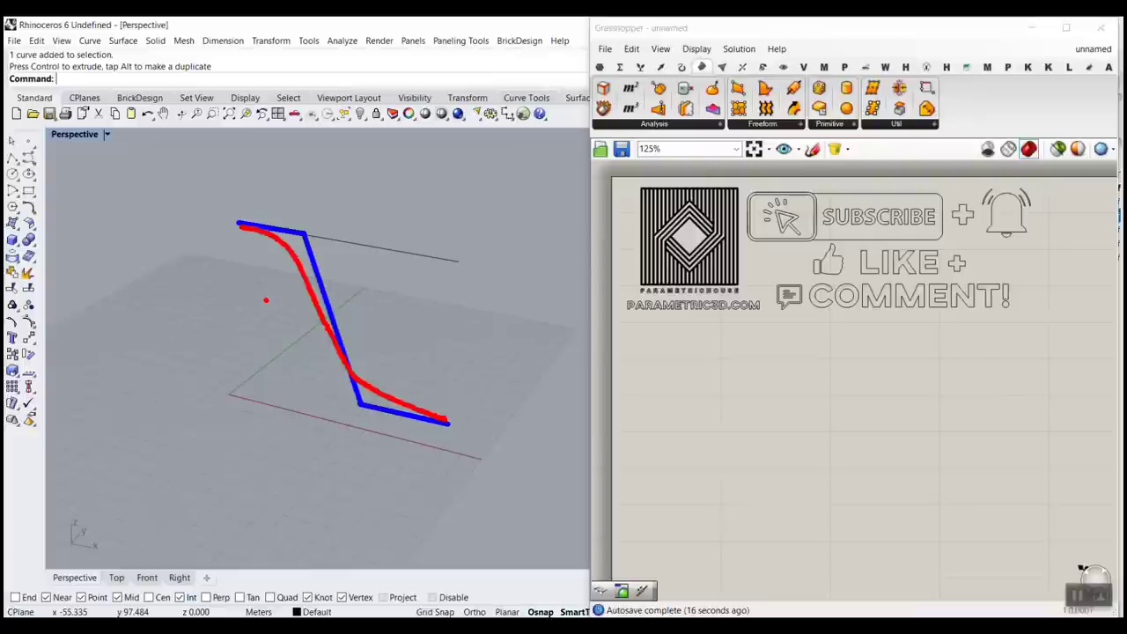
key(Escape)
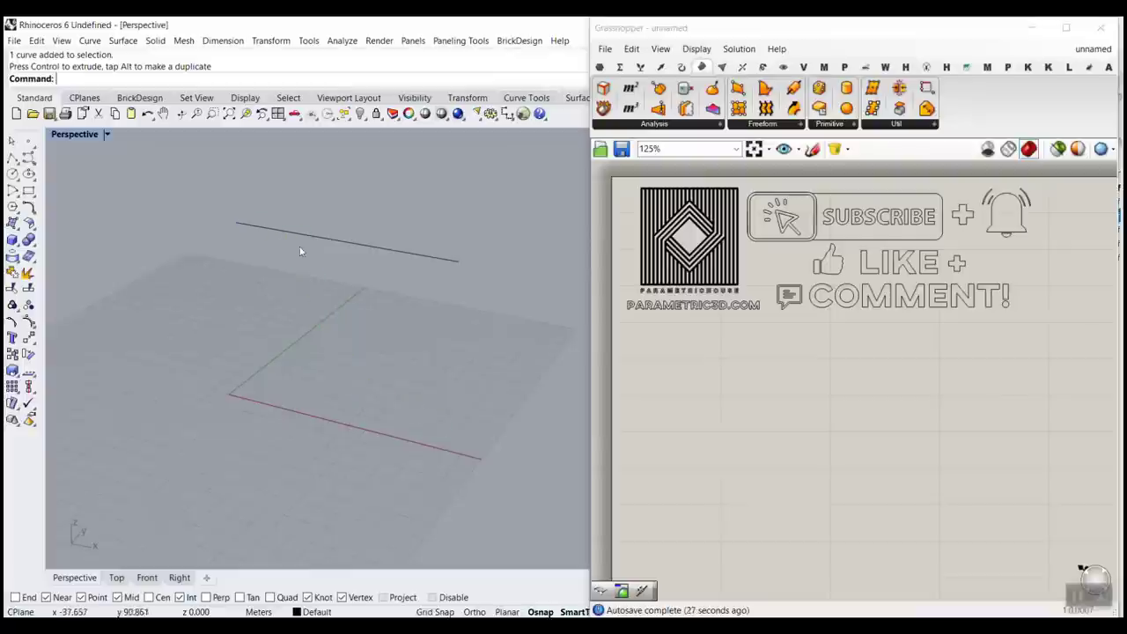
Step: Draw a three-segment polyline from the raised line's start: along the line, sloping down to the ground, and level to beneath the line's end
click(13, 156)
click(236, 223)
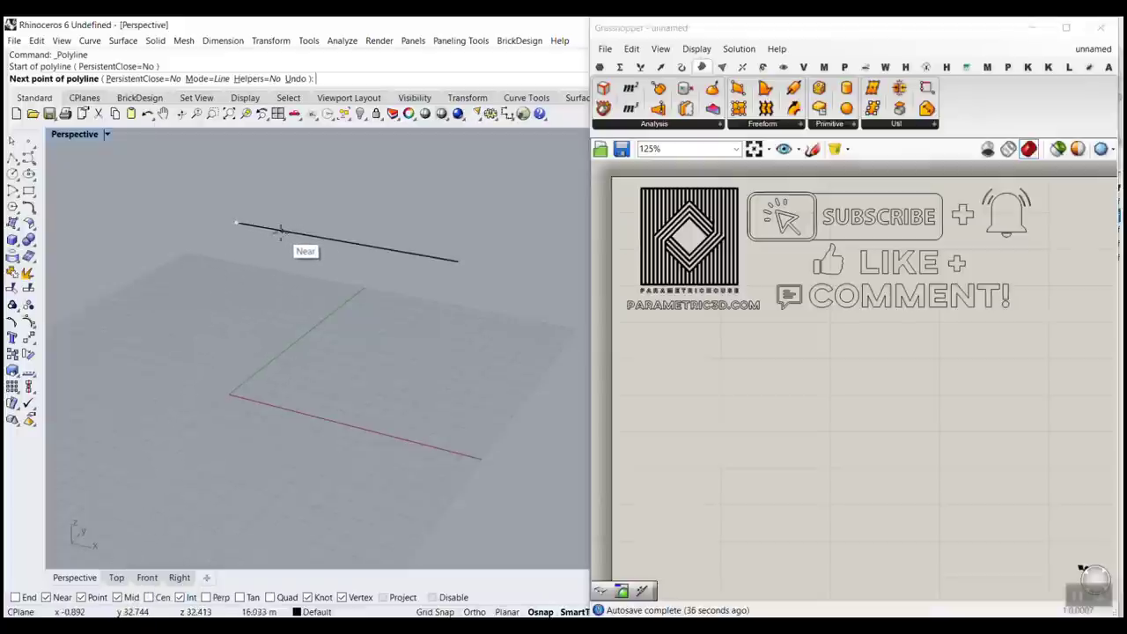
click(309, 235)
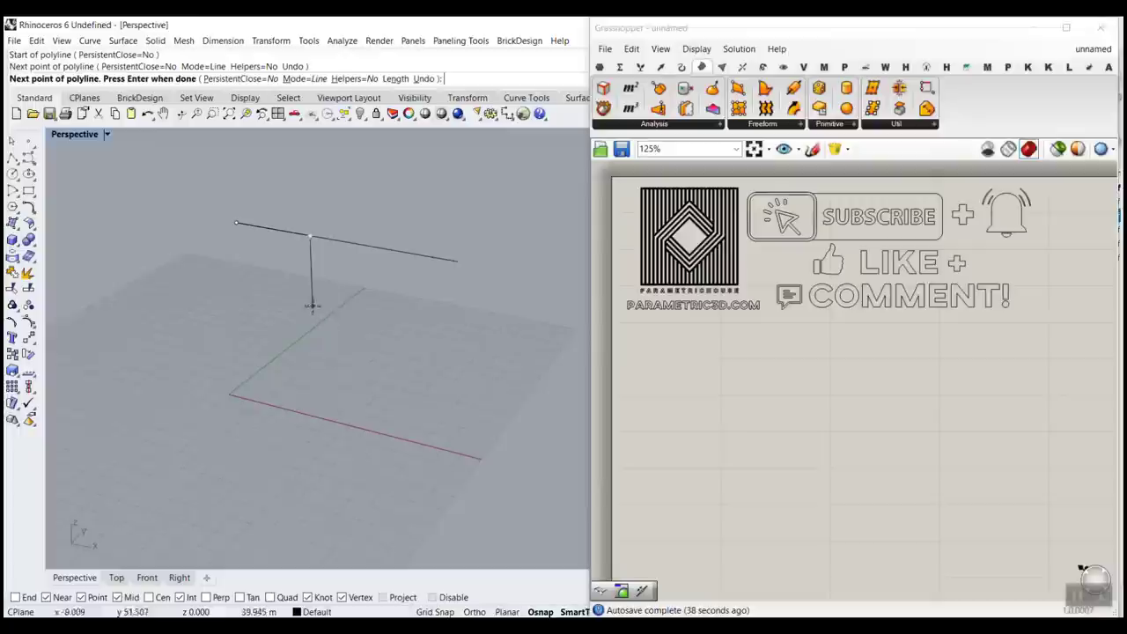
ctrl+click(385, 250)
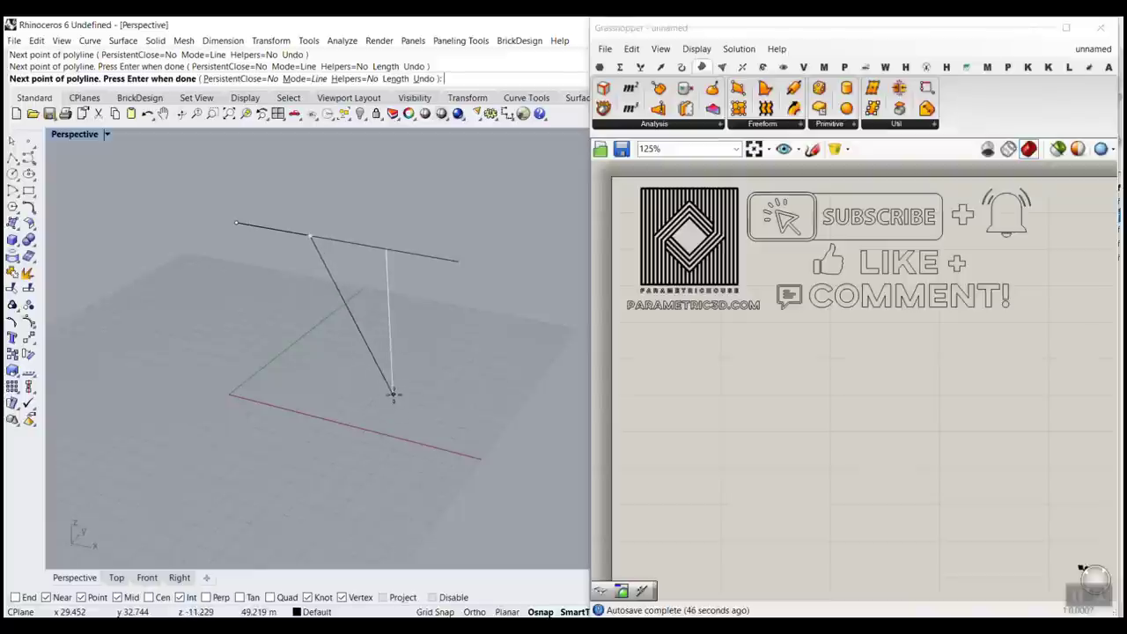
right_drag(393, 417, 422, 391)
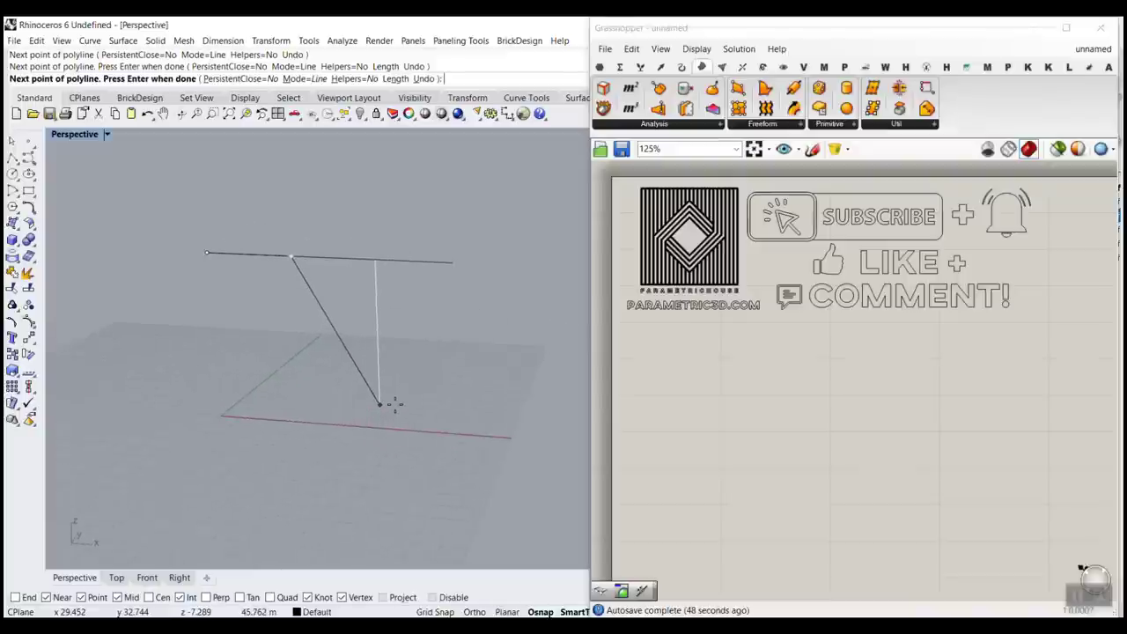
click(393, 404)
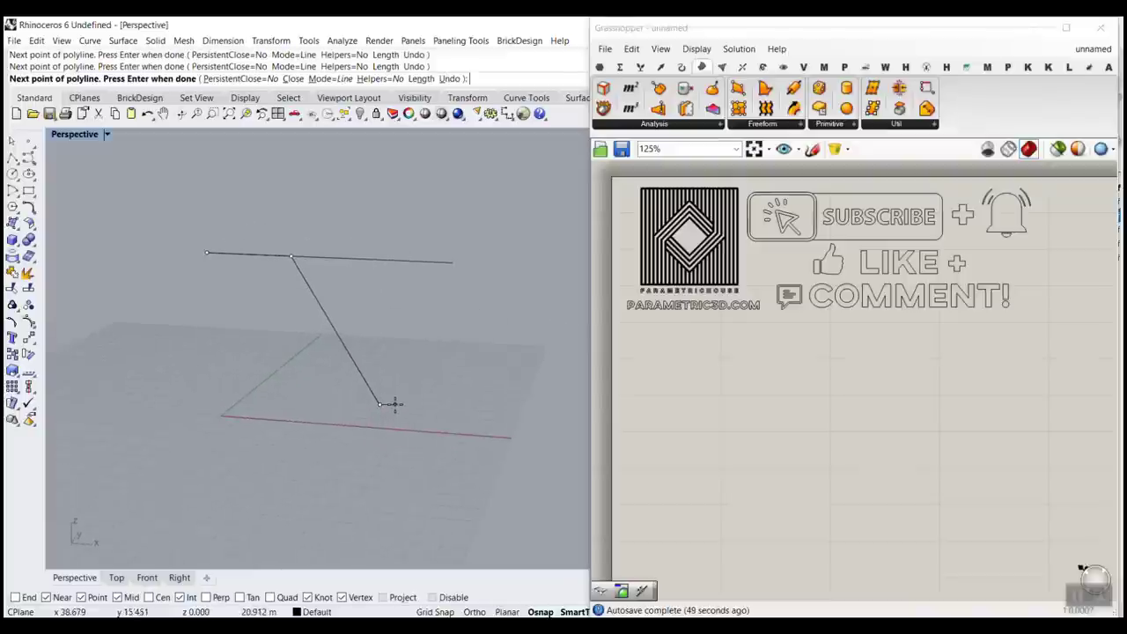
ctrl+click(453, 262)
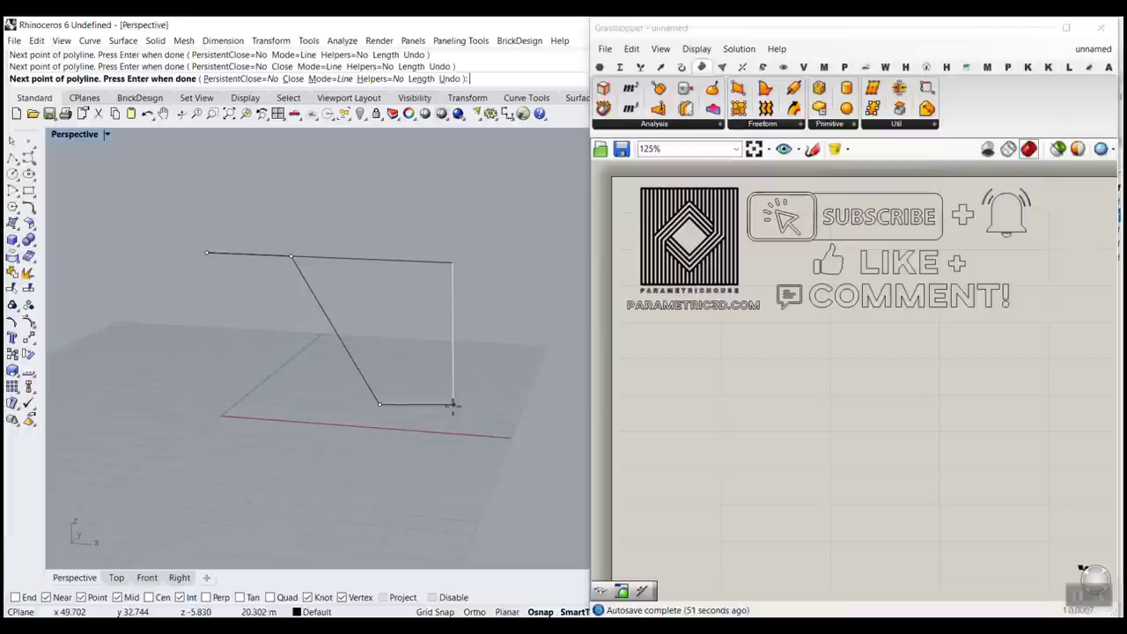
click(378, 404)
key(Return)
Step: Move the three-segment polyline along the negative Y direction to about the X axis, away from the straight line
right_drag(391, 385, 353, 381)
click(343, 385)
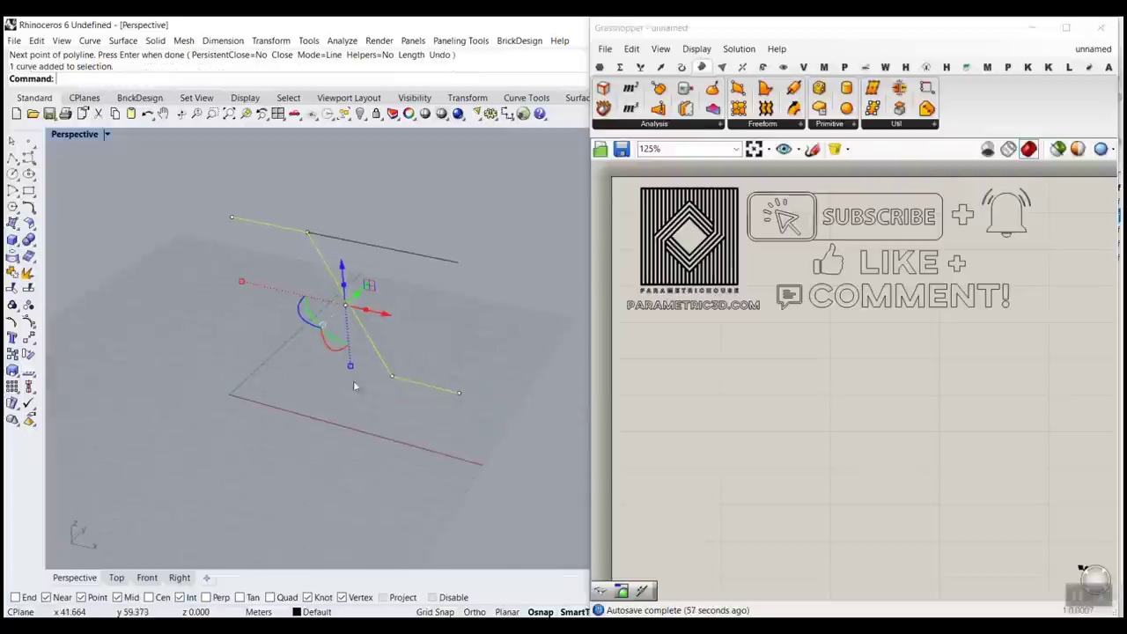
right_drag(365, 295, 402, 290)
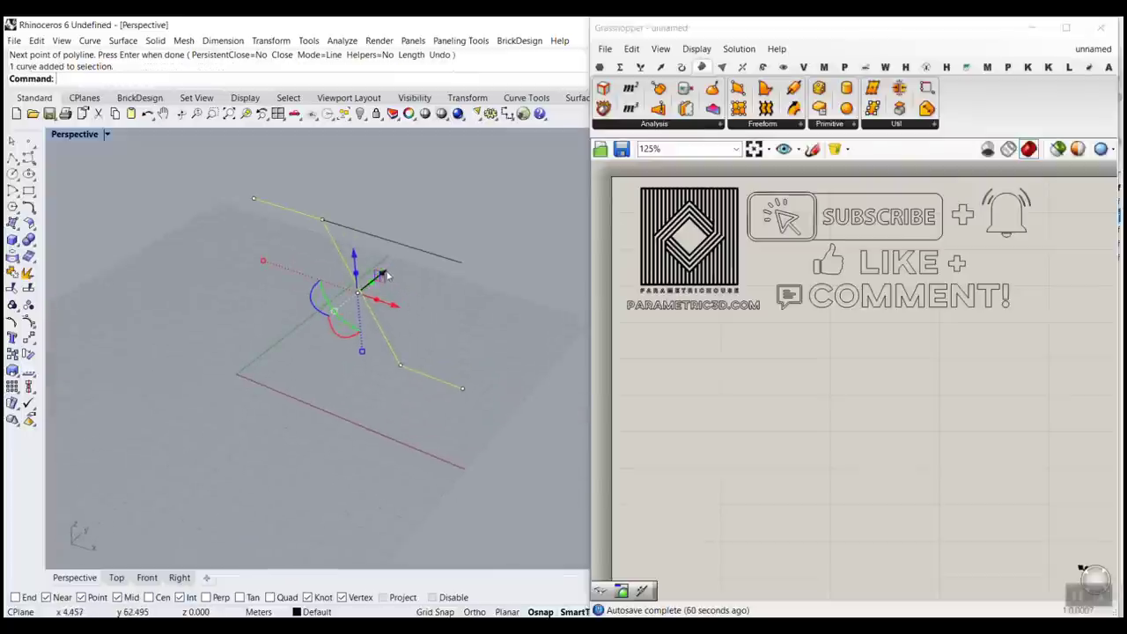
drag(383, 275, 327, 336)
click(261, 280)
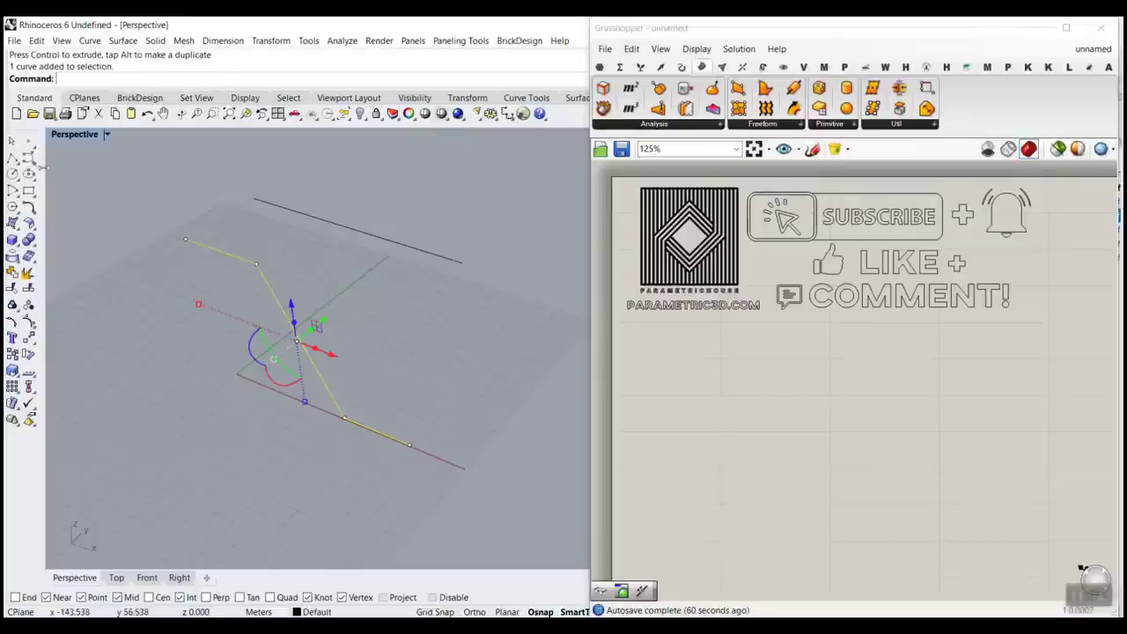
Step: Create a degree 3 control-point curve through the selected three-segment polyline's vertices and delete the polyline
click(29, 157)
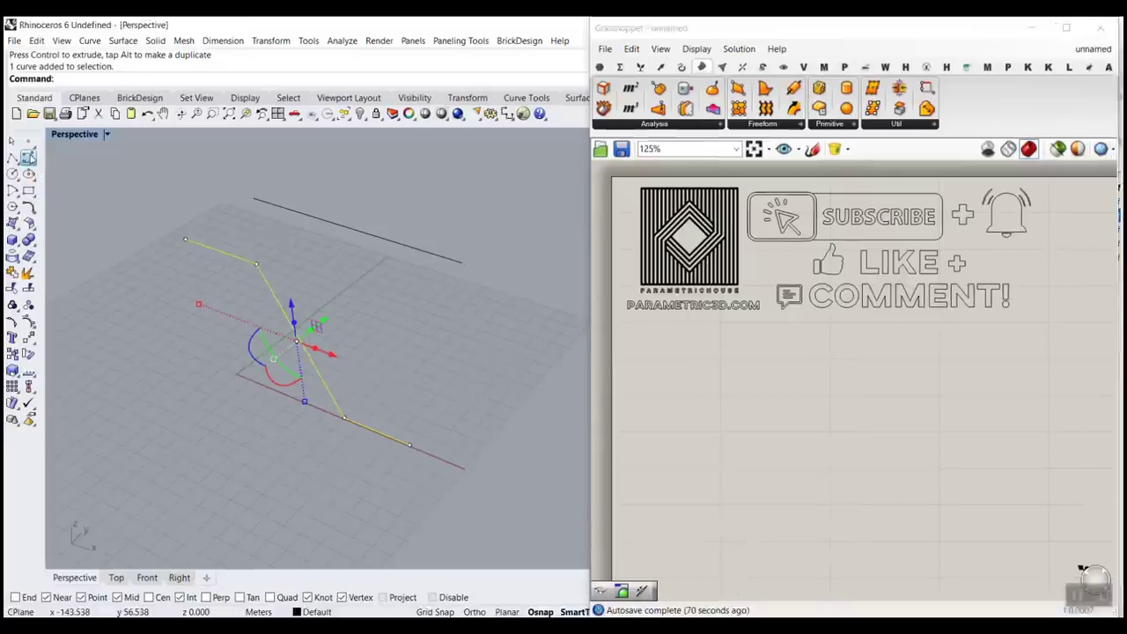
click(32, 160)
click(50, 174)
right_drag(249, 369, 324, 317)
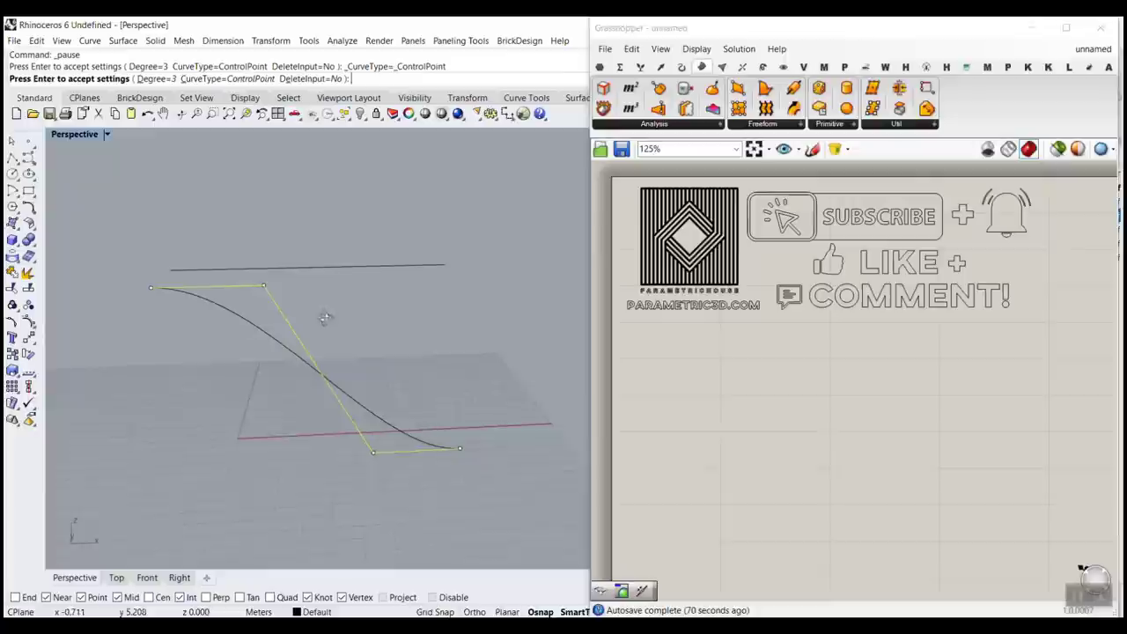
scroll(211, 328, up, 2)
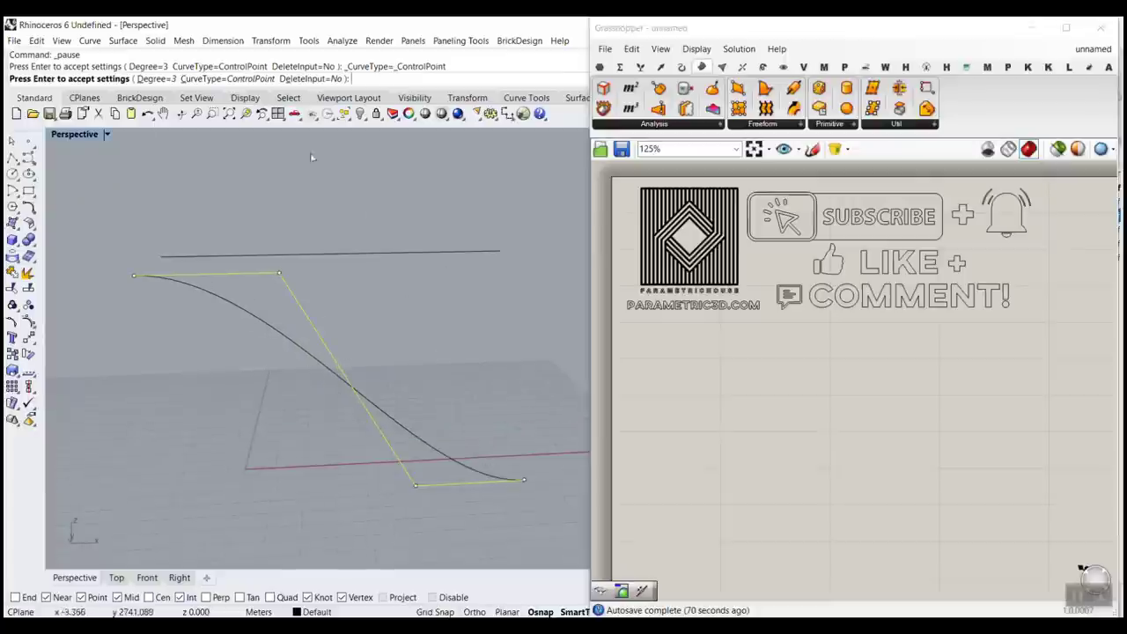
click(199, 79)
click(202, 79)
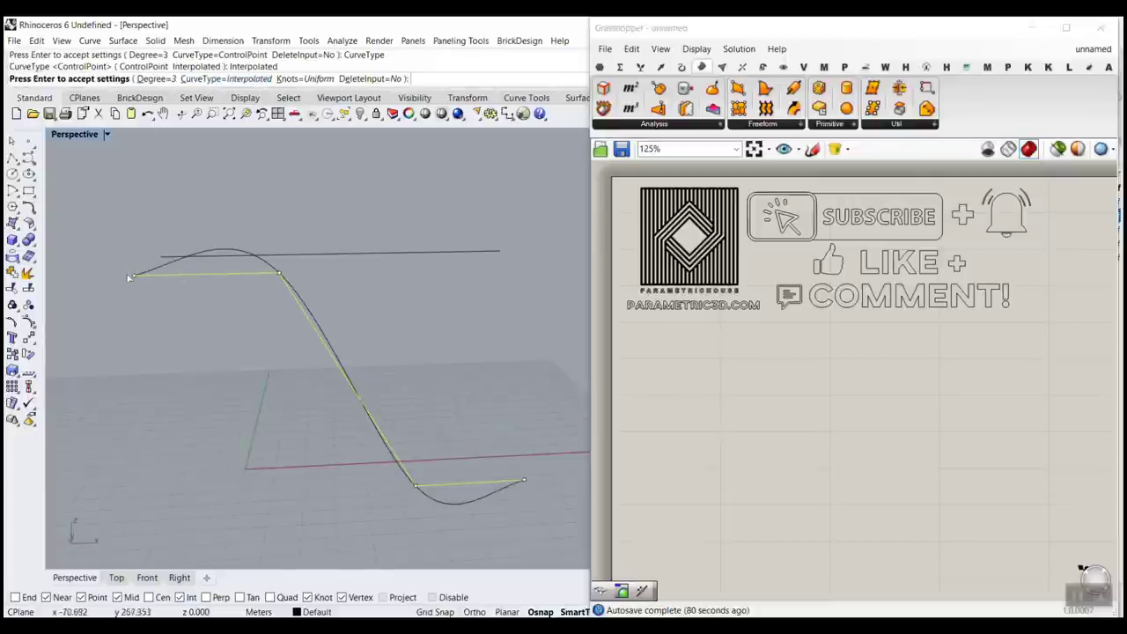
click(201, 79)
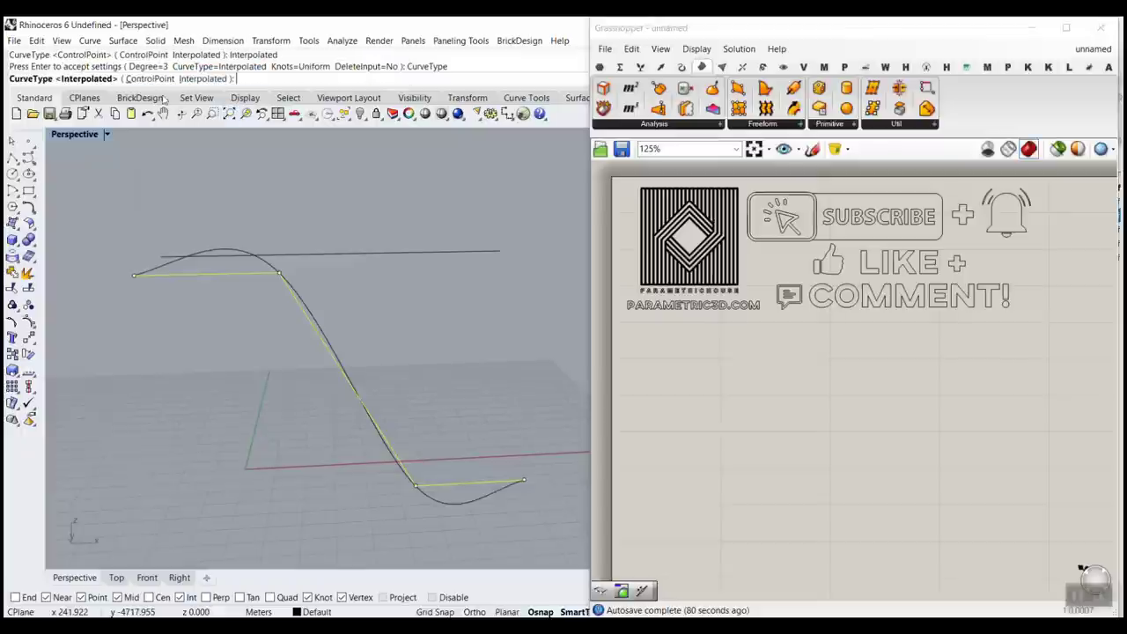
click(152, 79)
right_click(265, 346)
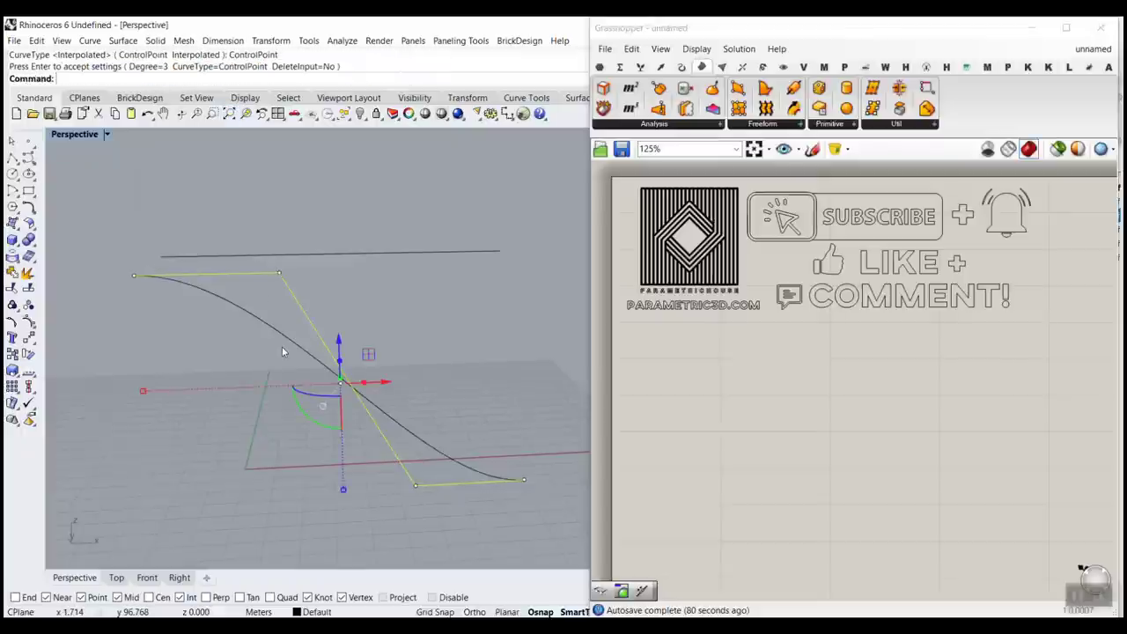
key(Delete)
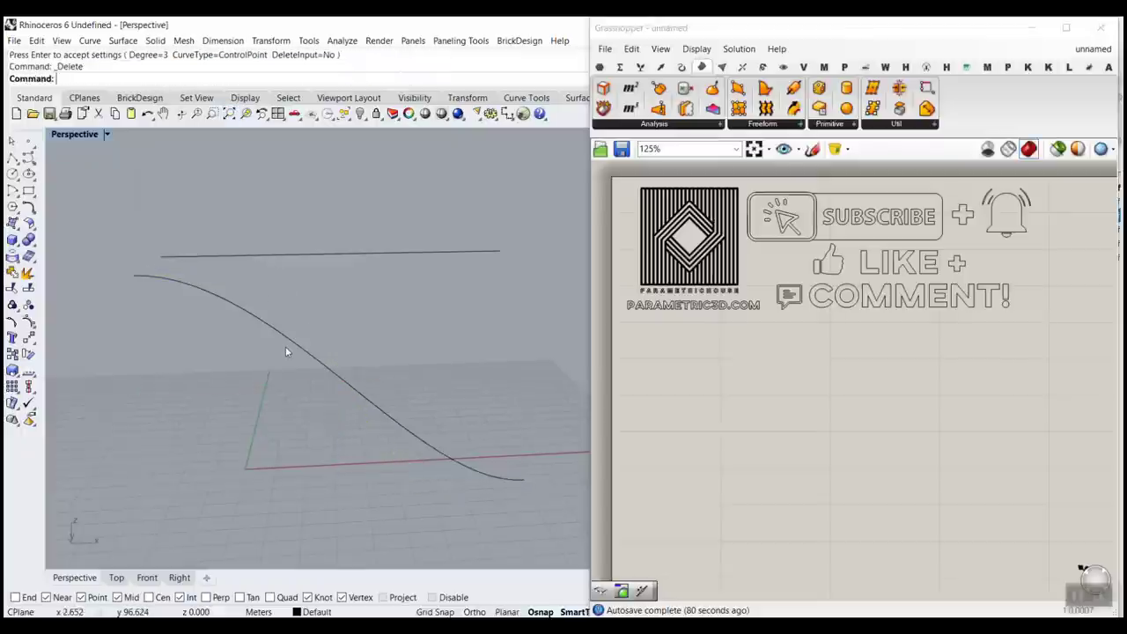
Step: Place a Curve parameter on an empty area of the Grasshopper canvas
mouse_move(286, 346)
right_down()
mouse_move(383, 343)
mouse_move(326, 343)
mouse_move(265, 280)
mouse_move(291, 333)
right_up()
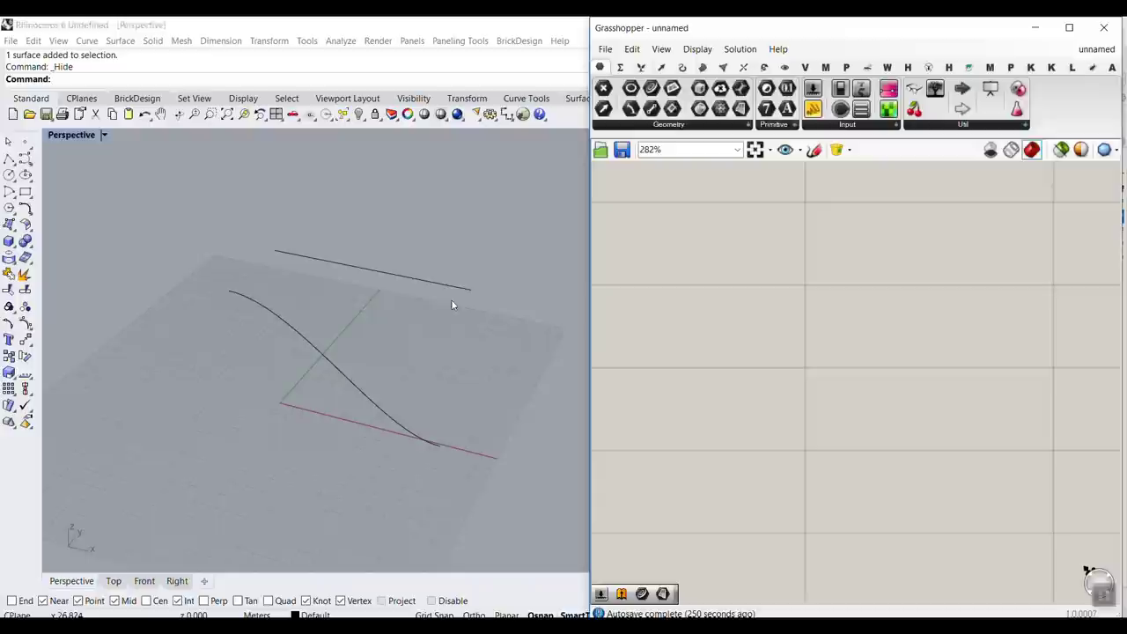
scroll(330, 372, up, 2)
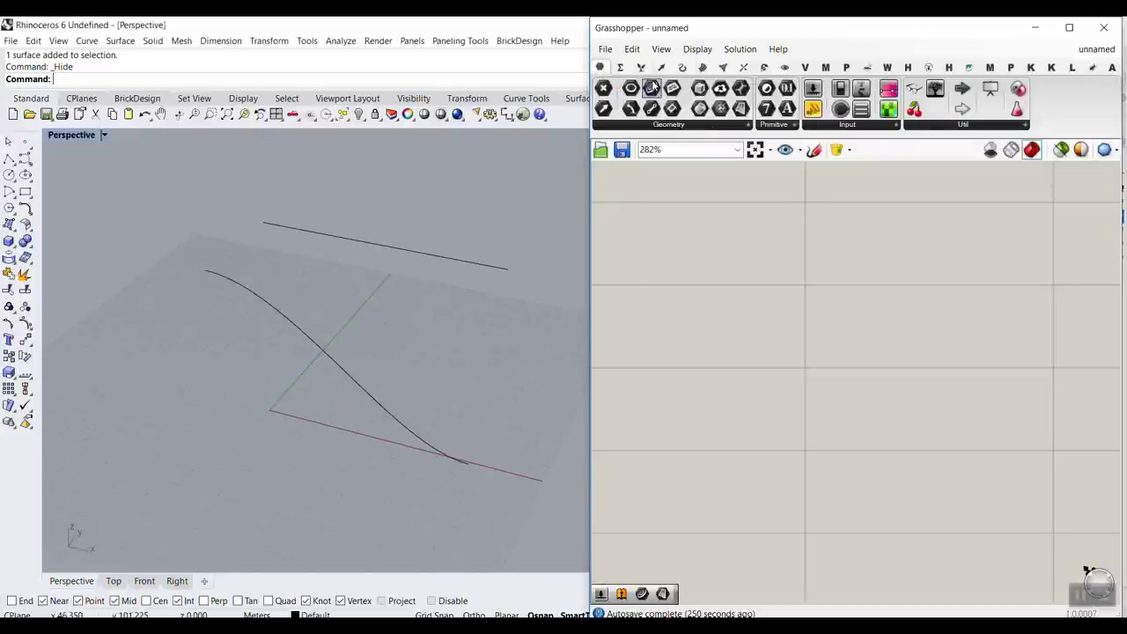
drag(652, 89, 843, 284)
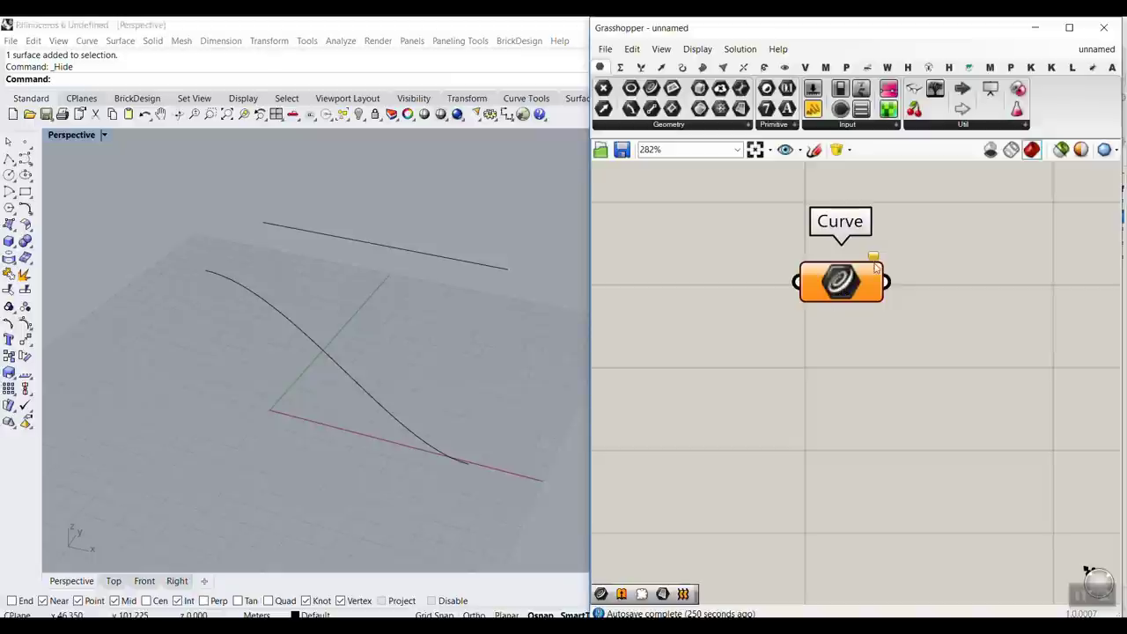
scroll(876, 269, down, 2)
right_drag(865, 268, 894, 401)
right_drag(834, 370, 951, 307)
right_drag(1050, 356, 848, 311)
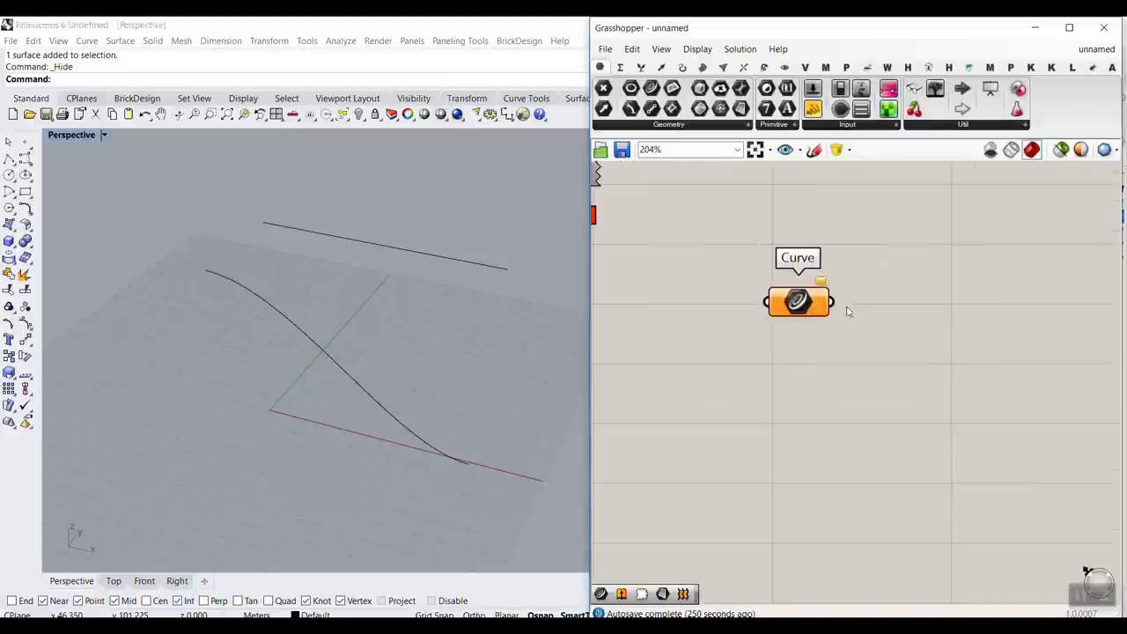
click(815, 303)
scroll(814, 295, up, 2)
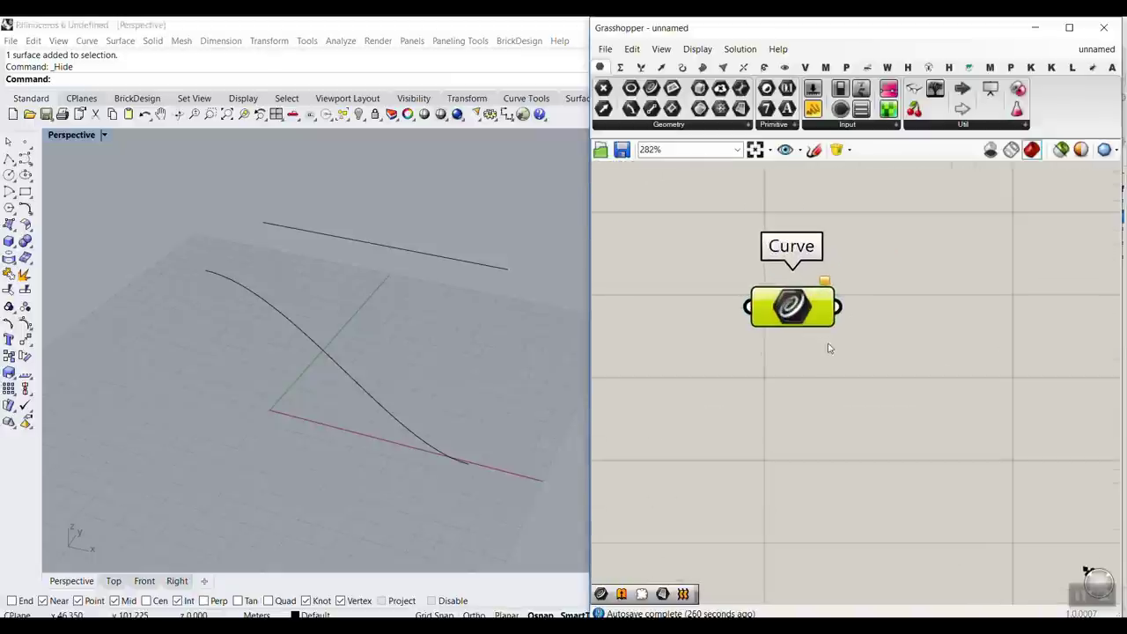
Step: Reference the straight line and the smooth profile curve, in that order, as multiple curves in the Curve parameter
right_click(792, 304)
click(832, 503)
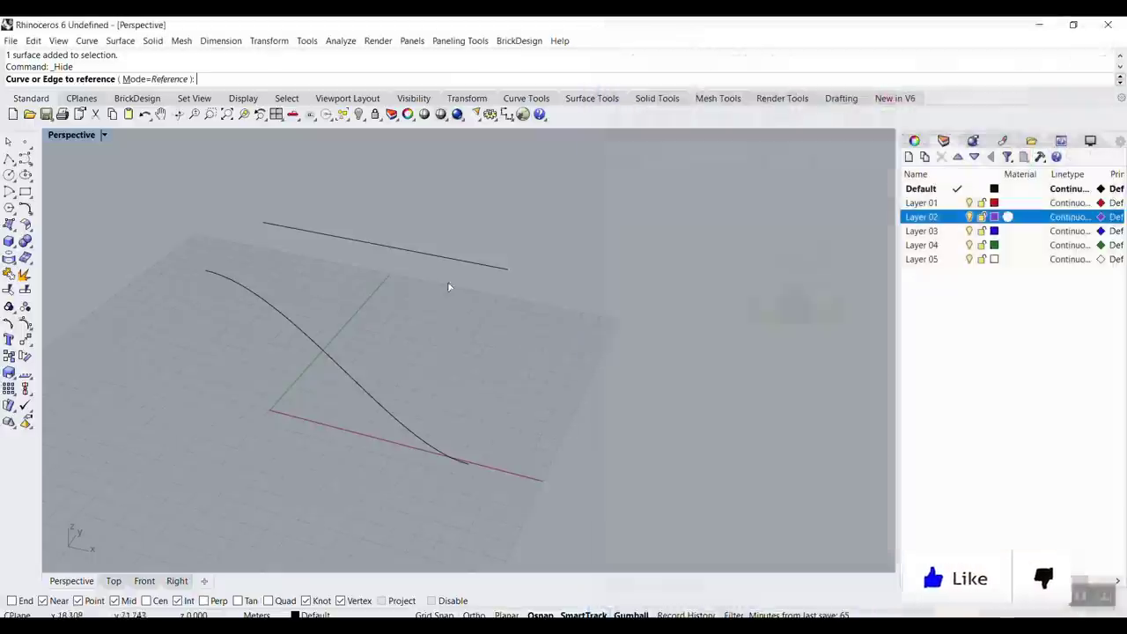
click(415, 253)
click(277, 305)
key(Return)
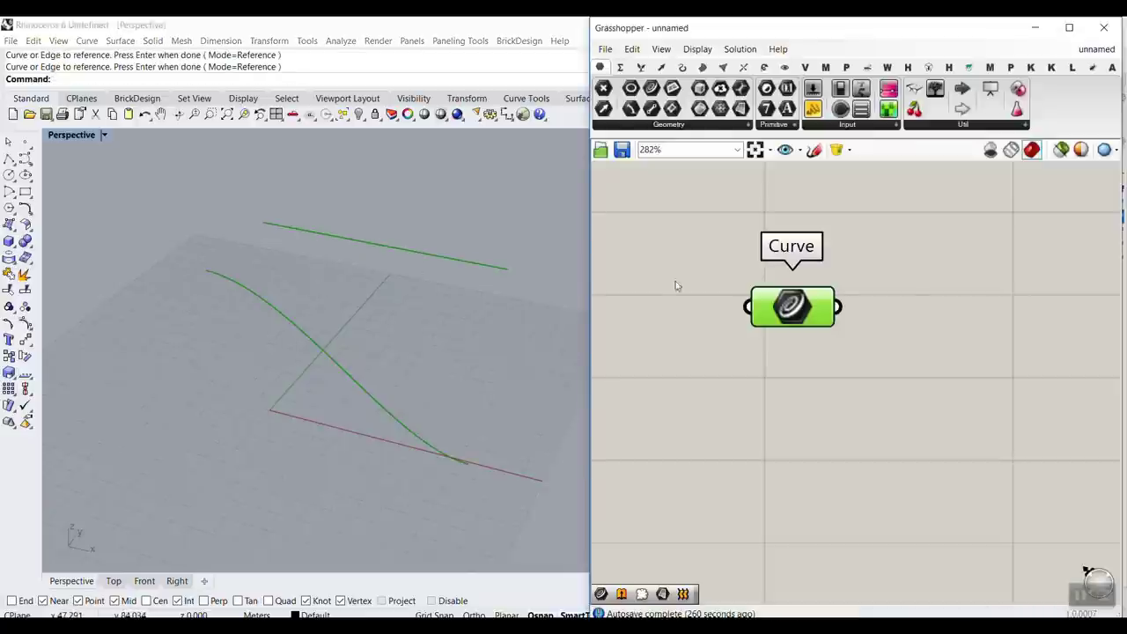
Step: Add a Loft component and feed the Curve parameter into its Curves input
double_click(936, 361)
text(l)
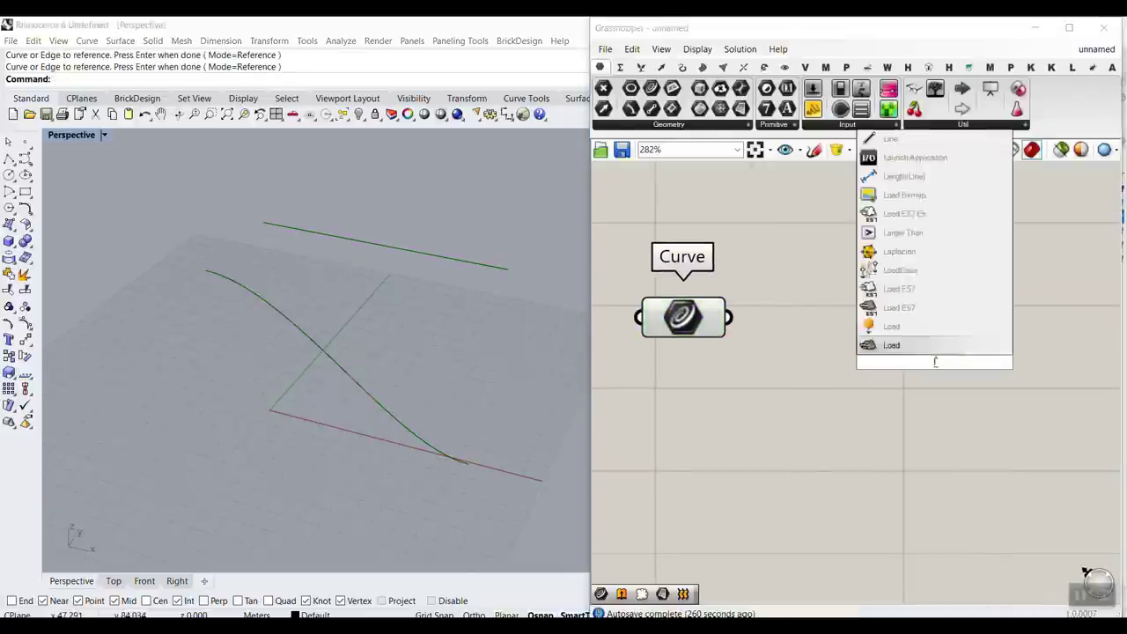
text(of)
key(Return)
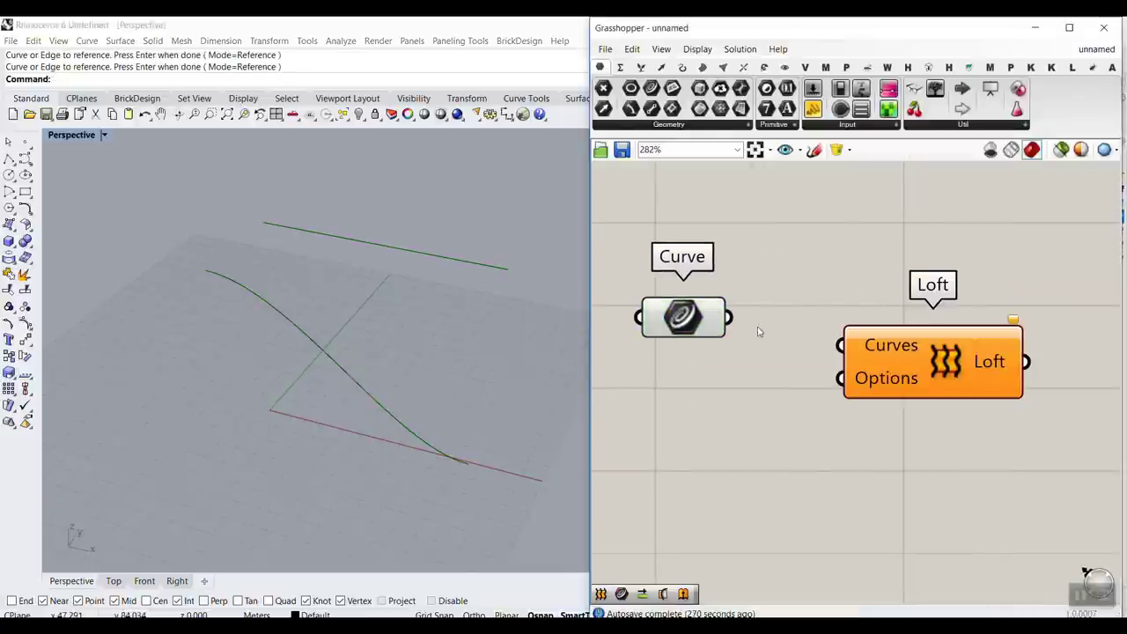
drag(729, 317, 839, 346)
Step: Try to move the straight line along the Y axis to test the lofted surface's response
right_drag(493, 350, 338, 333)
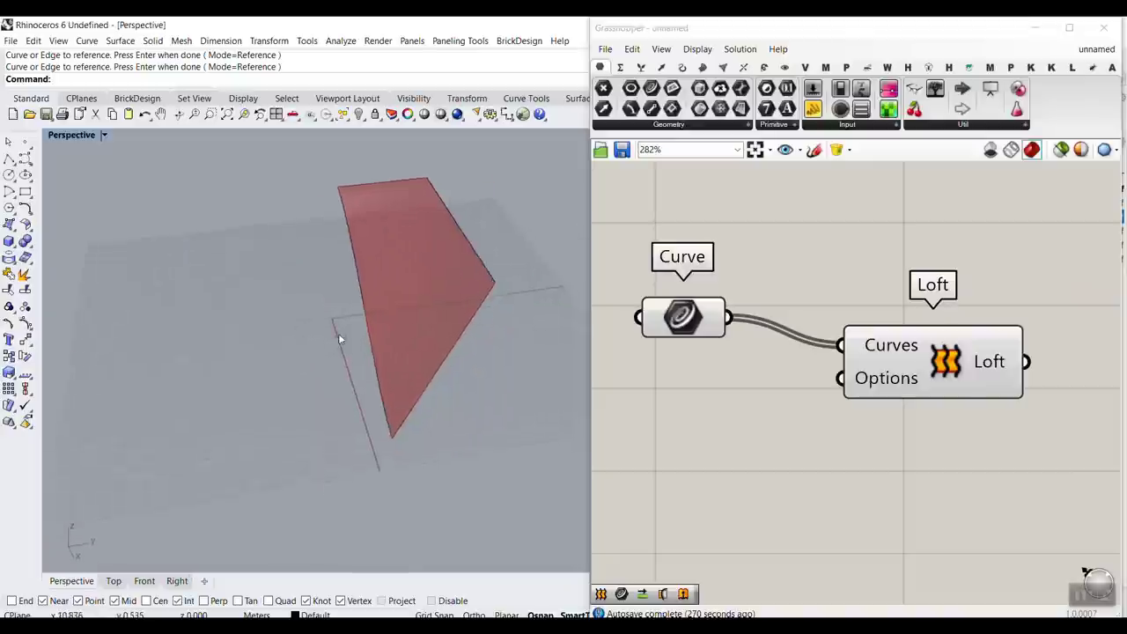
scroll(338, 331, down, 4)
click(416, 262)
drag(459, 255, 488, 254)
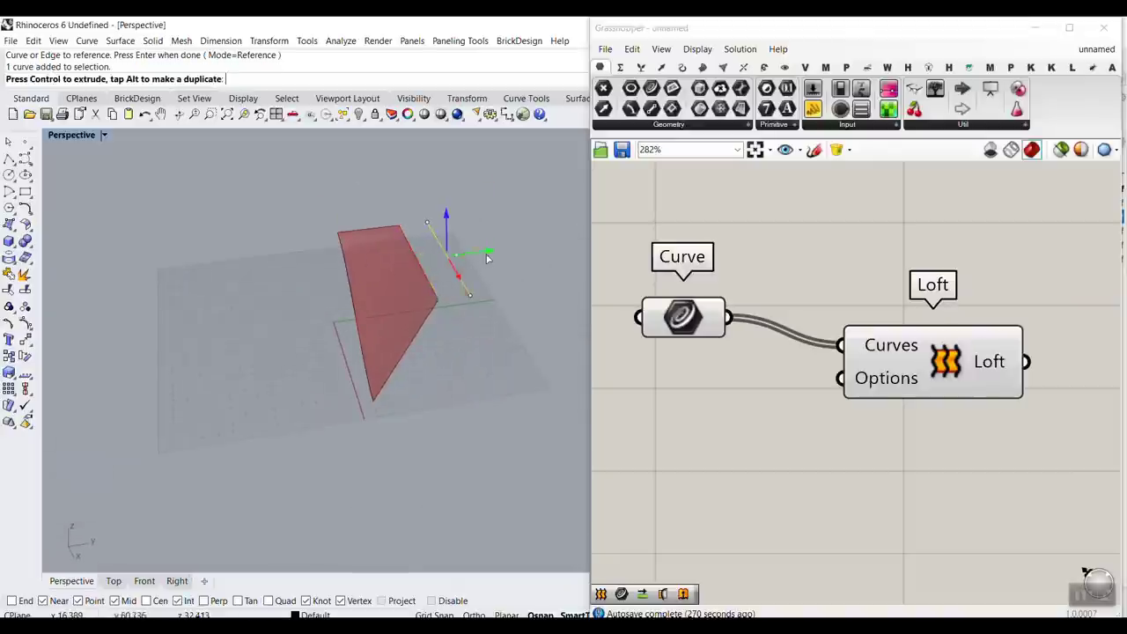
key(Escape)
right_drag(343, 342, 467, 330)
scroll(467, 329, up, 3)
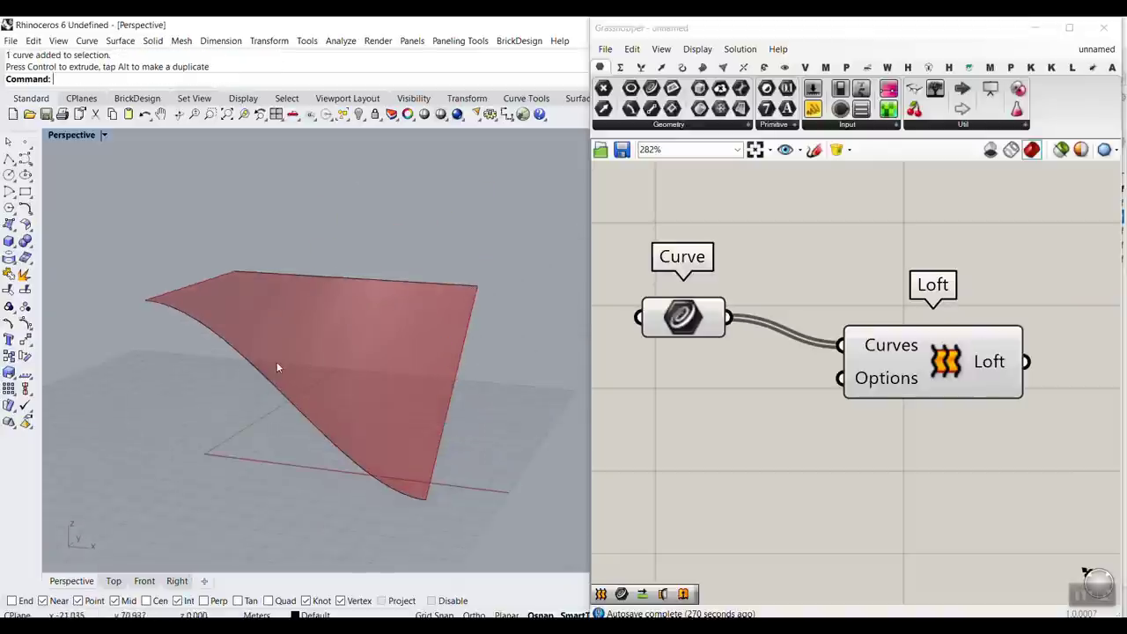
Step: Try shifting the profile curve's lower inner control point along the X axis to test how the loft follows
click(257, 374)
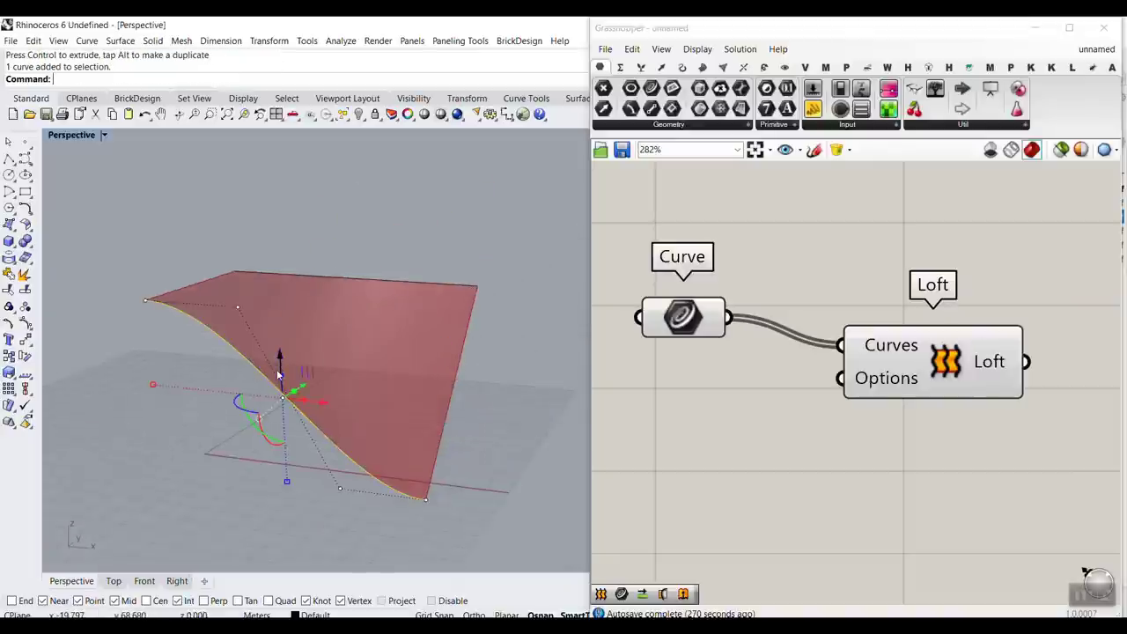
click(340, 489)
drag(371, 494, 347, 494)
click(494, 465)
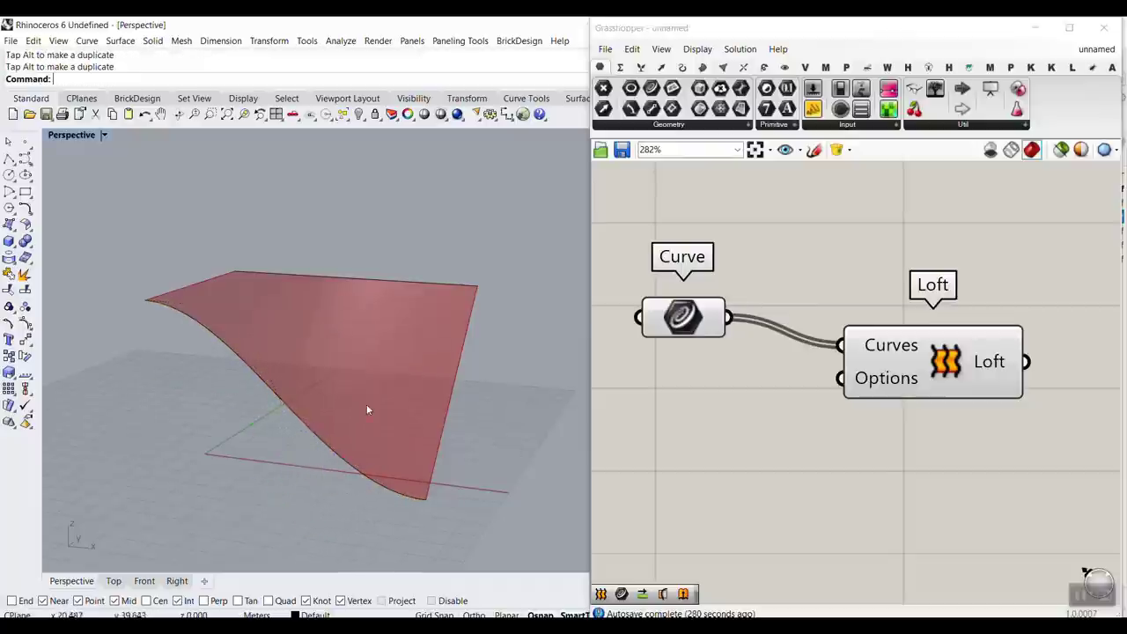
right_drag(367, 405, 351, 401)
scroll(415, 370, up, 5)
right_drag(407, 295, 374, 290)
scroll(280, 289, down, 2)
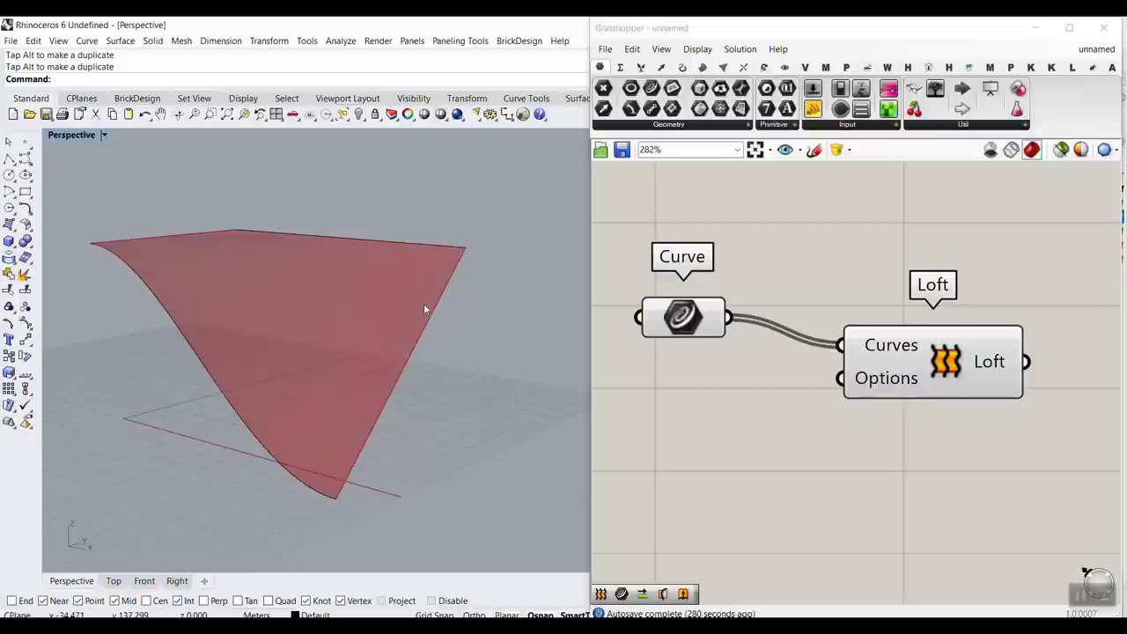
Step: Add a Contour component after the Loft and connect the Loft output to its Shape input
right_drag(1070, 347, 915, 326)
scroll(915, 326, down, 2)
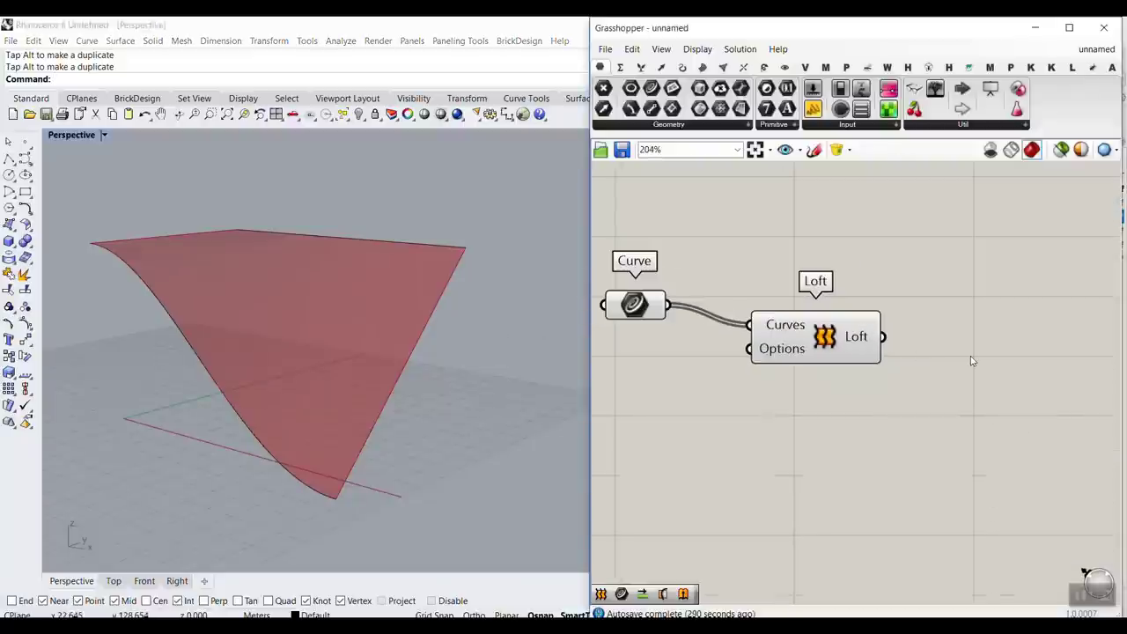
right_drag(972, 361, 936, 347)
click(746, 68)
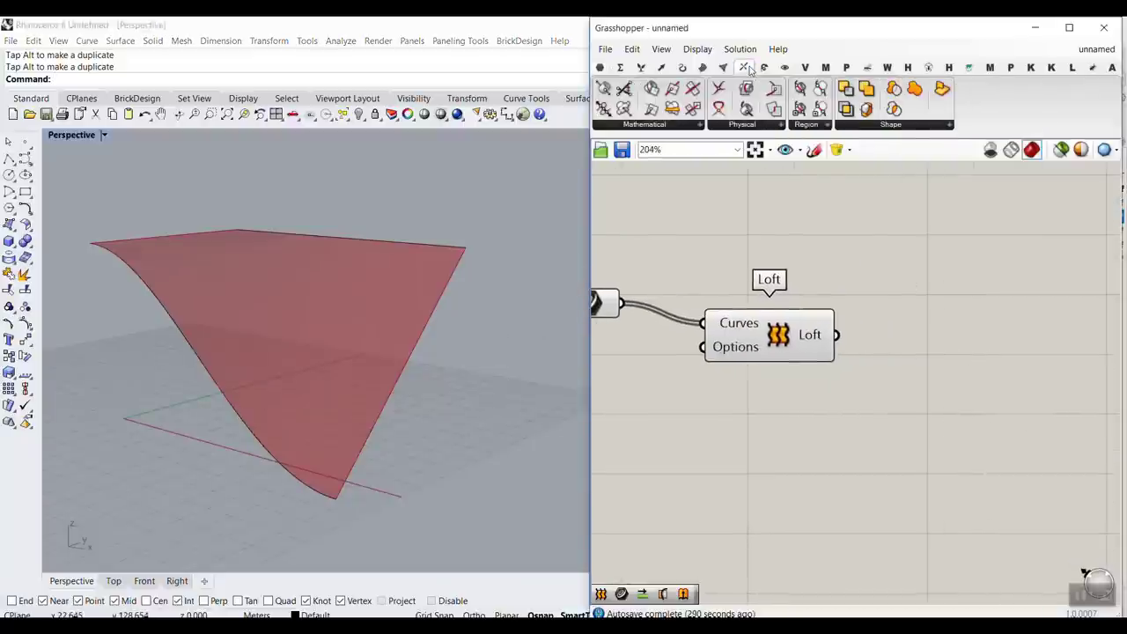
click(656, 124)
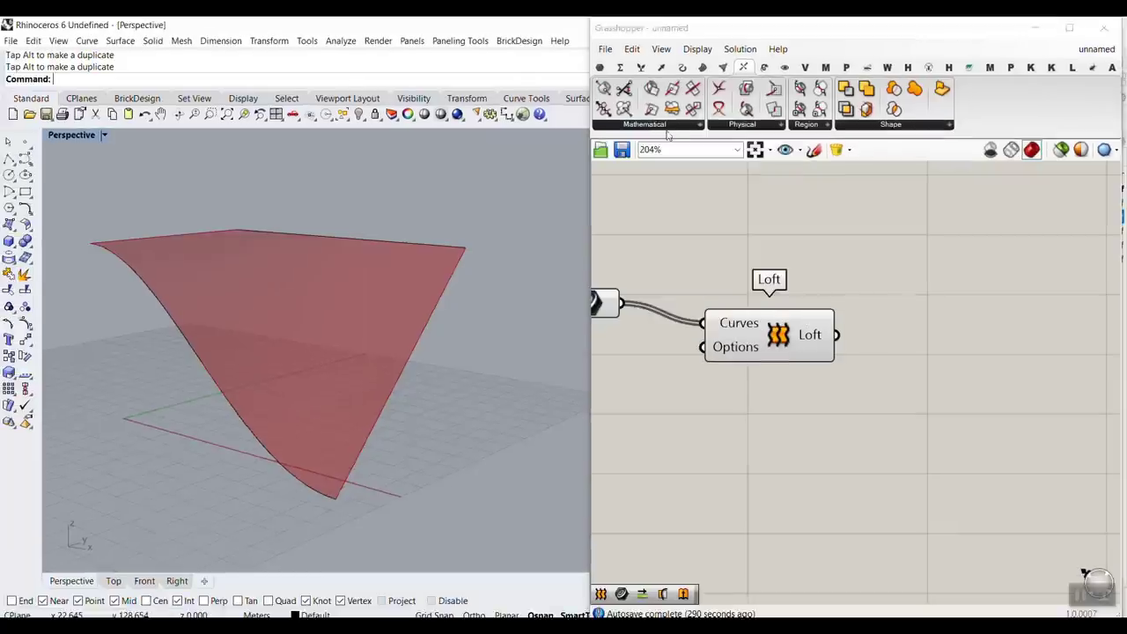
click(675, 127)
click(760, 218)
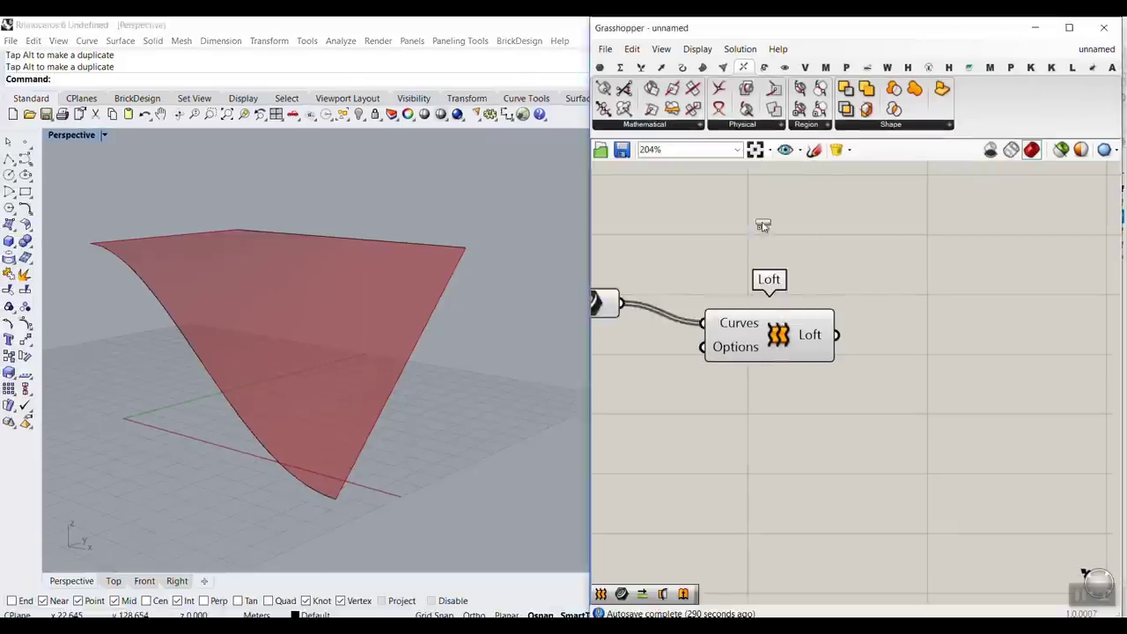
click(983, 403)
right_drag(899, 409, 811, 404)
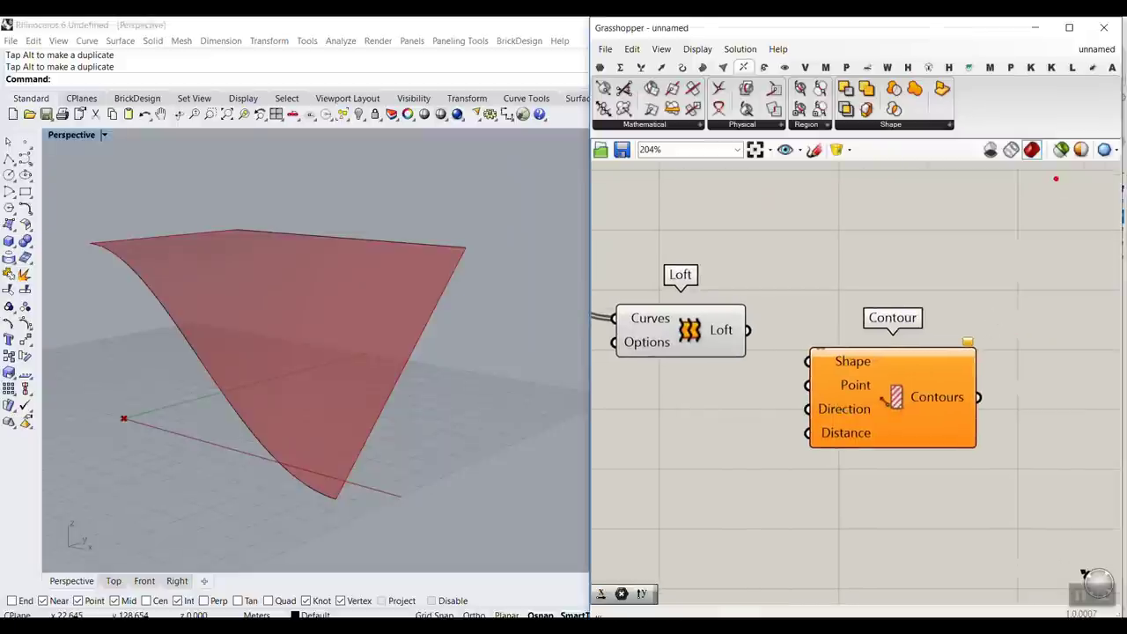
drag(1056, 179, 1077, 72)
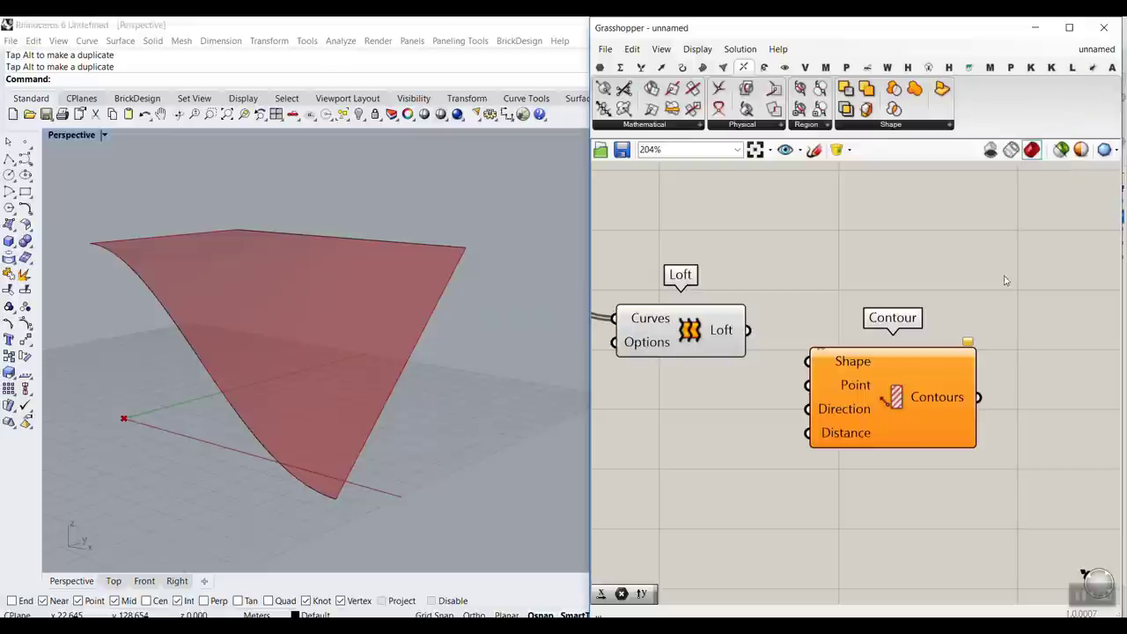
drag(747, 330, 808, 361)
click(678, 328)
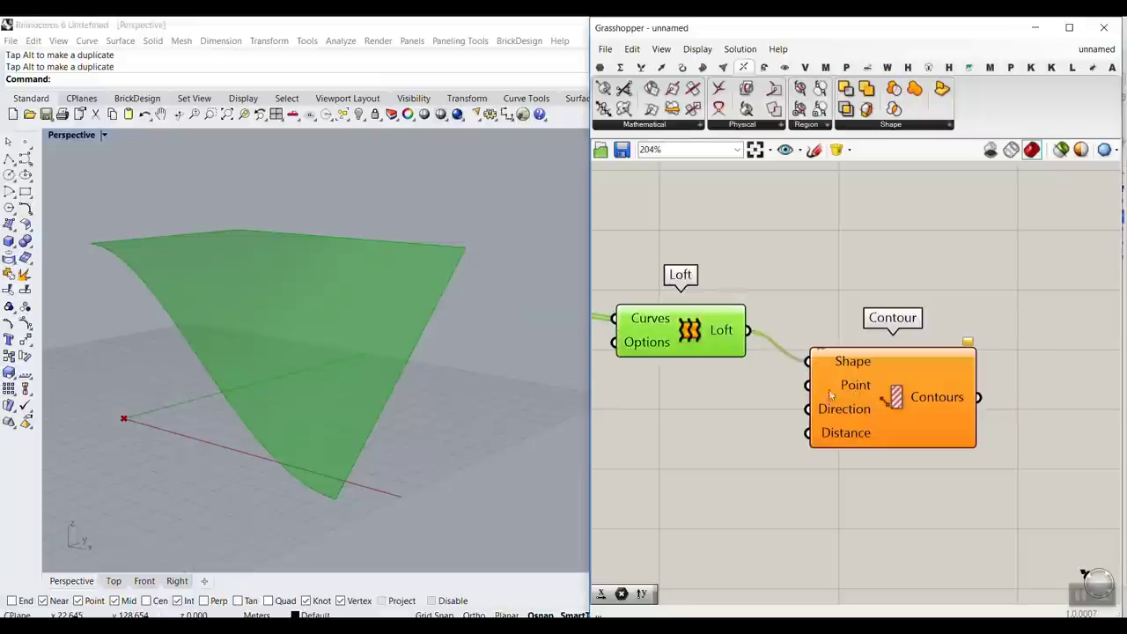
Step: Add a List Item component below the Loft and connect the Curve parameter to its List input
right_drag(163, 317, 170, 280)
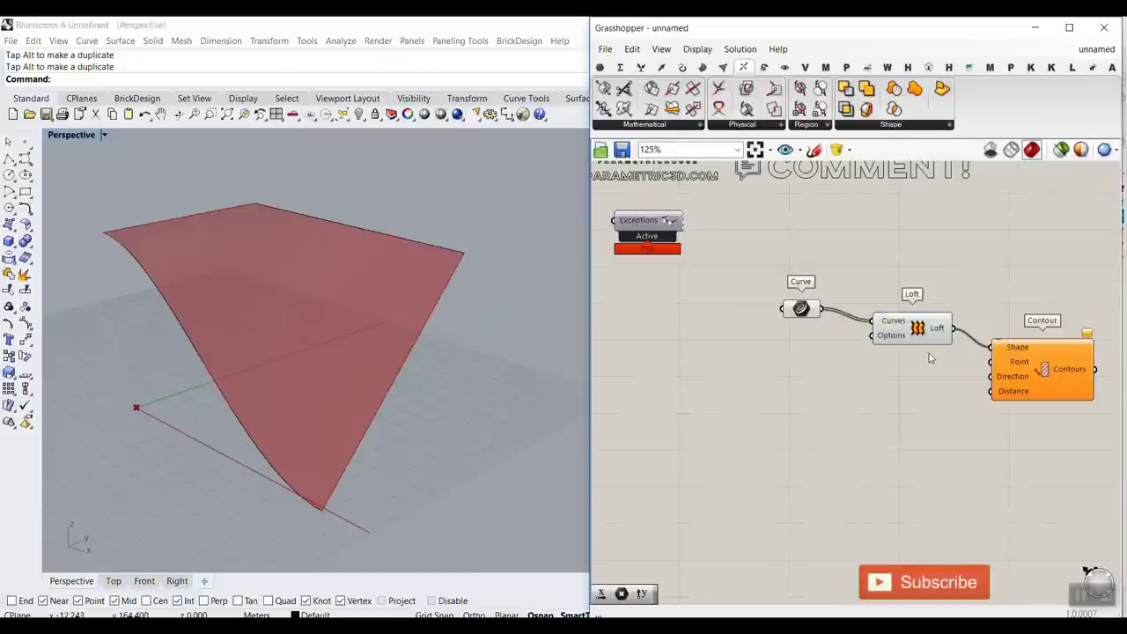
scroll(829, 342, up, 3)
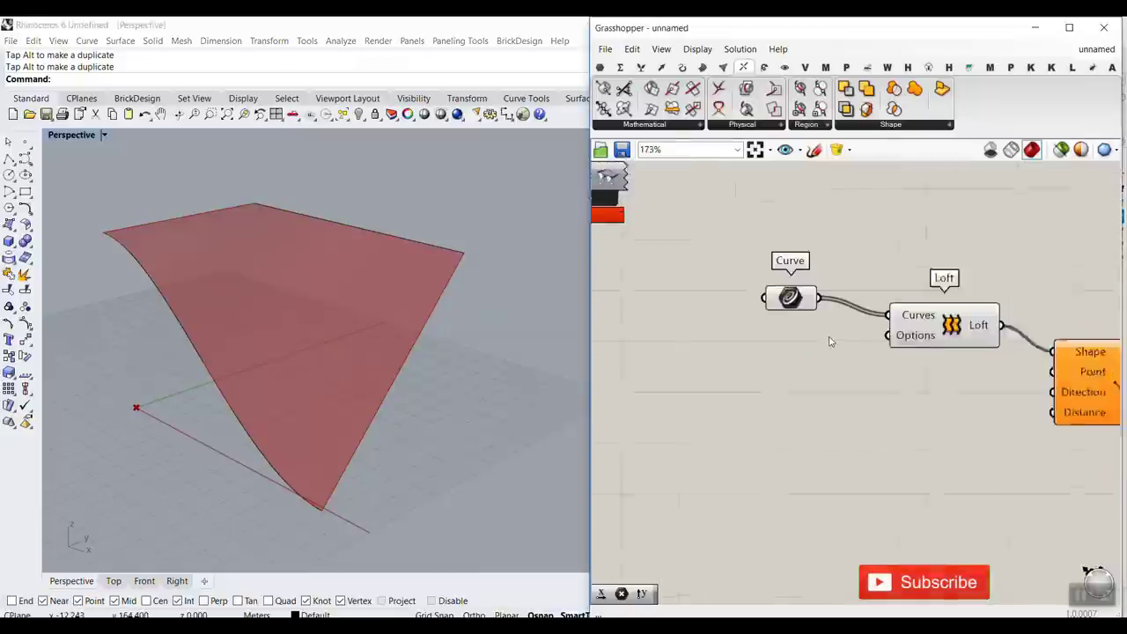
scroll(829, 342, up, 1)
click(641, 68)
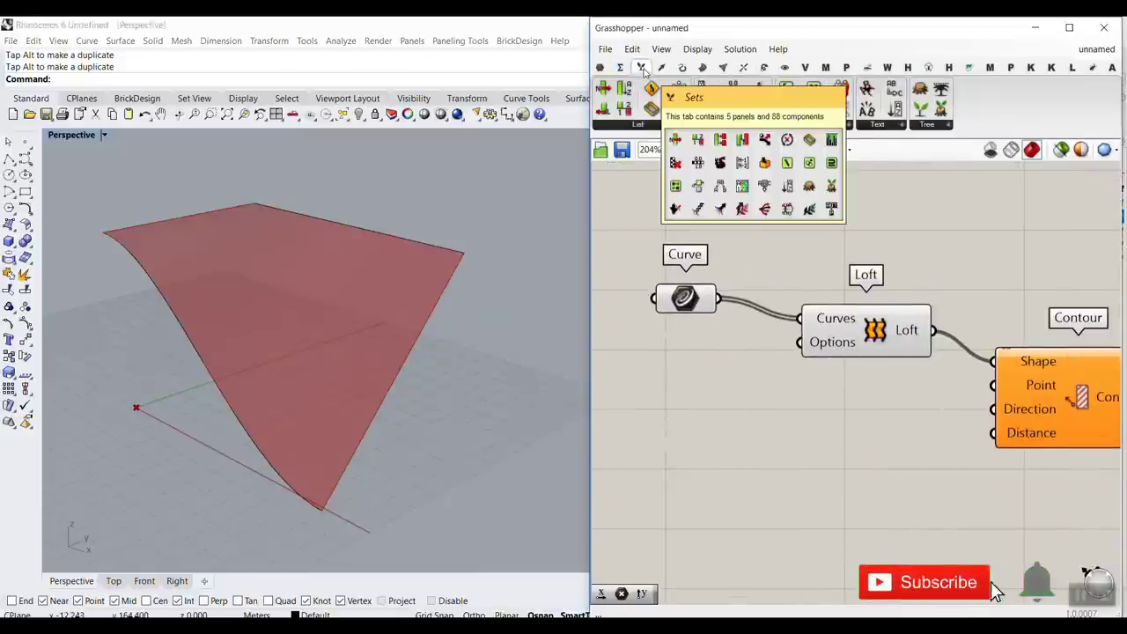
drag(603, 88, 846, 438)
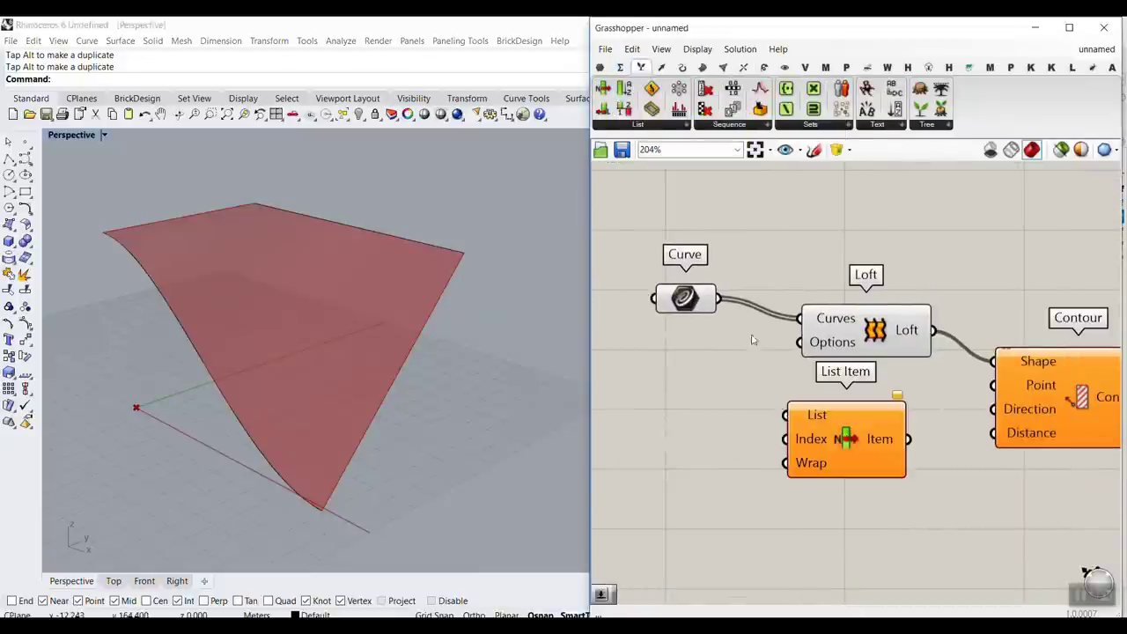
drag(718, 298, 785, 414)
drag(845, 438, 813, 432)
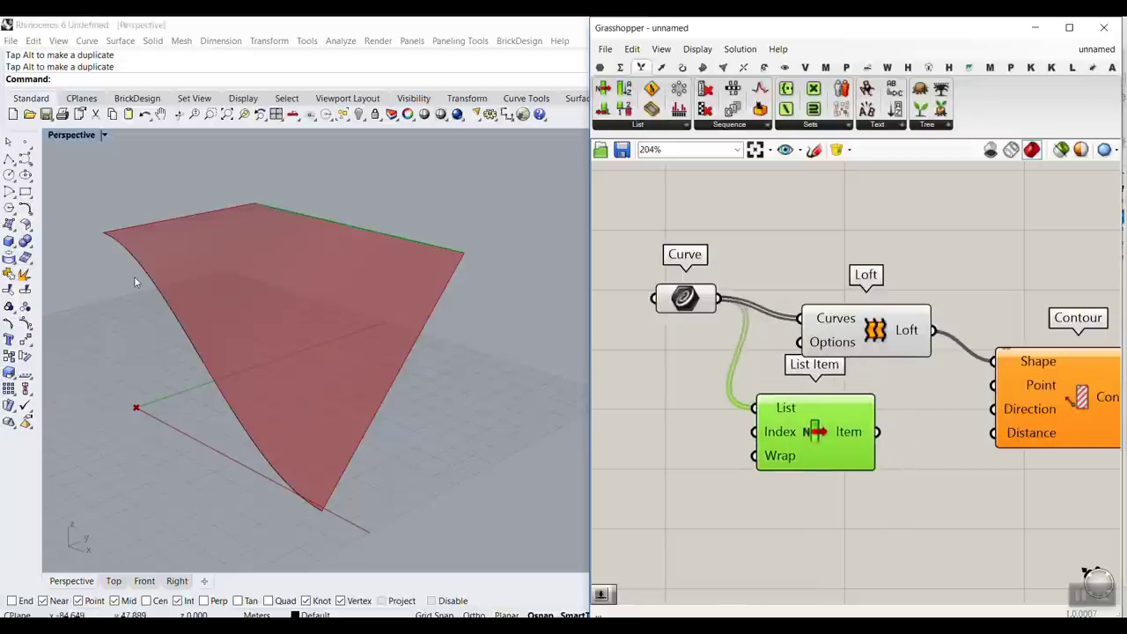
Step: Add a second output, +1, to the List Item component
scroll(787, 317, up, 3)
scroll(787, 317, up, 2)
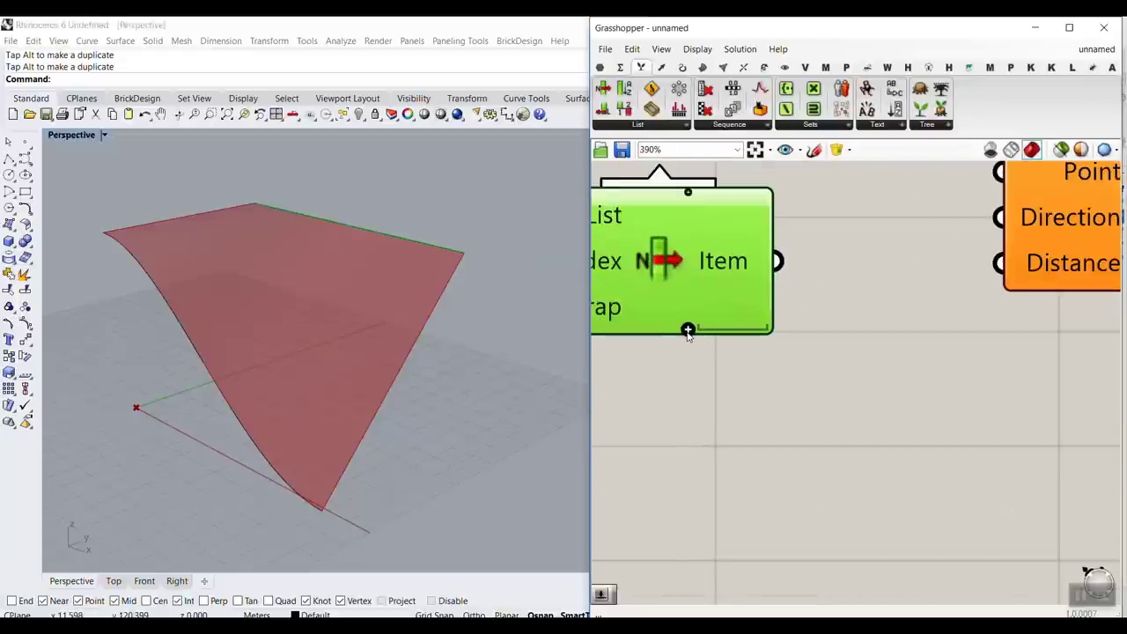
scroll(727, 362, down, 3)
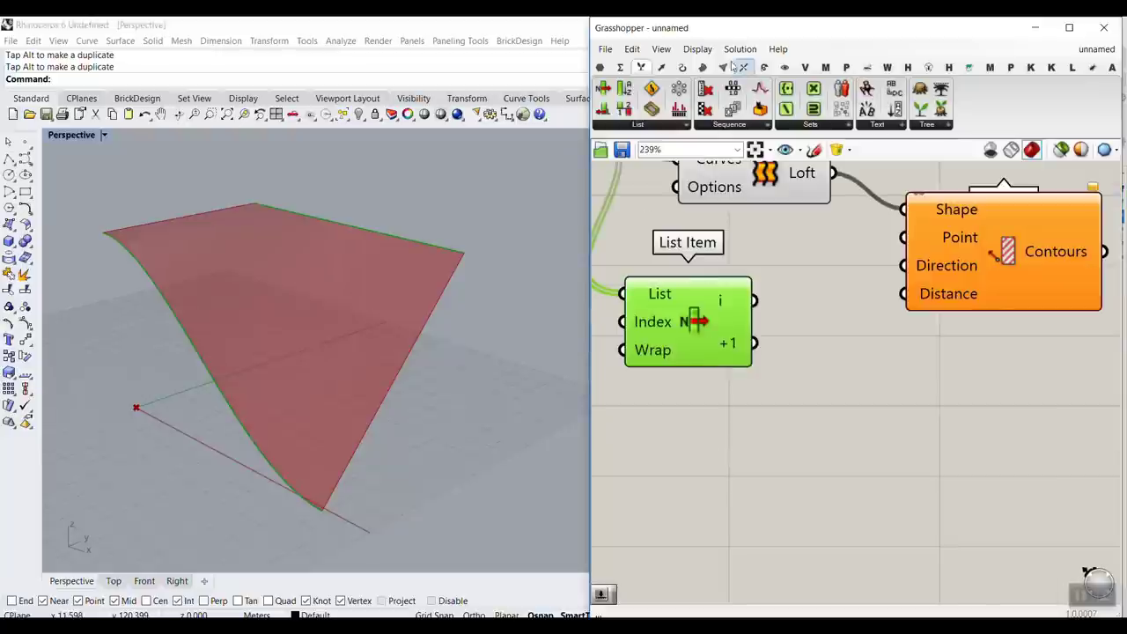
Step: Add a Point On Curve component fed by the List Item's +1 output and set its parameter to 0.000
click(680, 68)
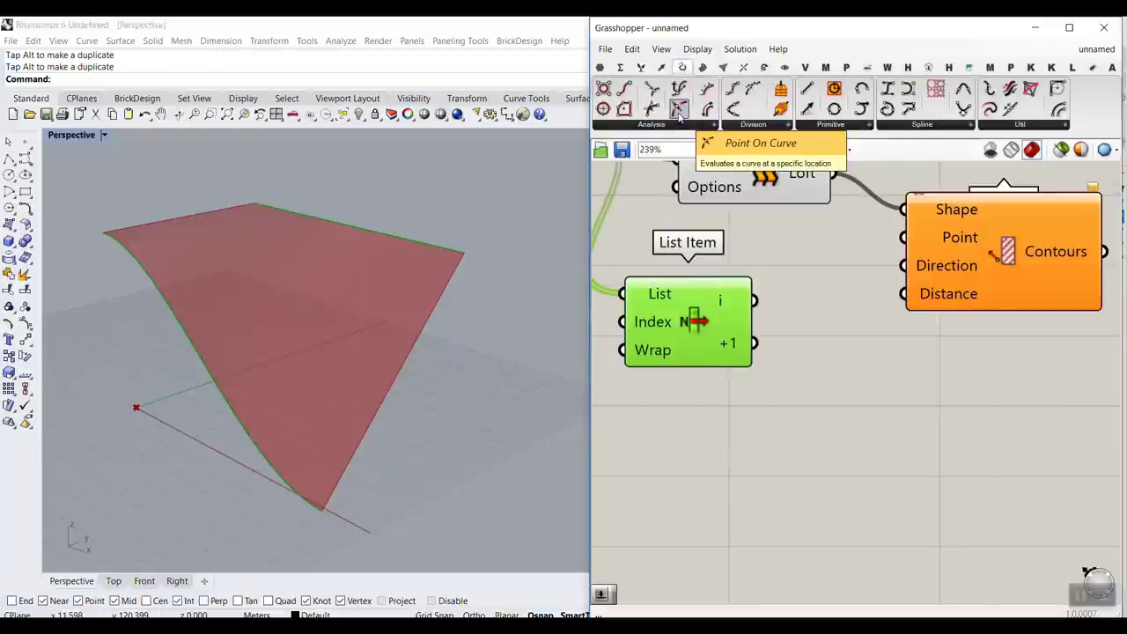
drag(866, 442, 865, 440)
drag(754, 343, 780, 438)
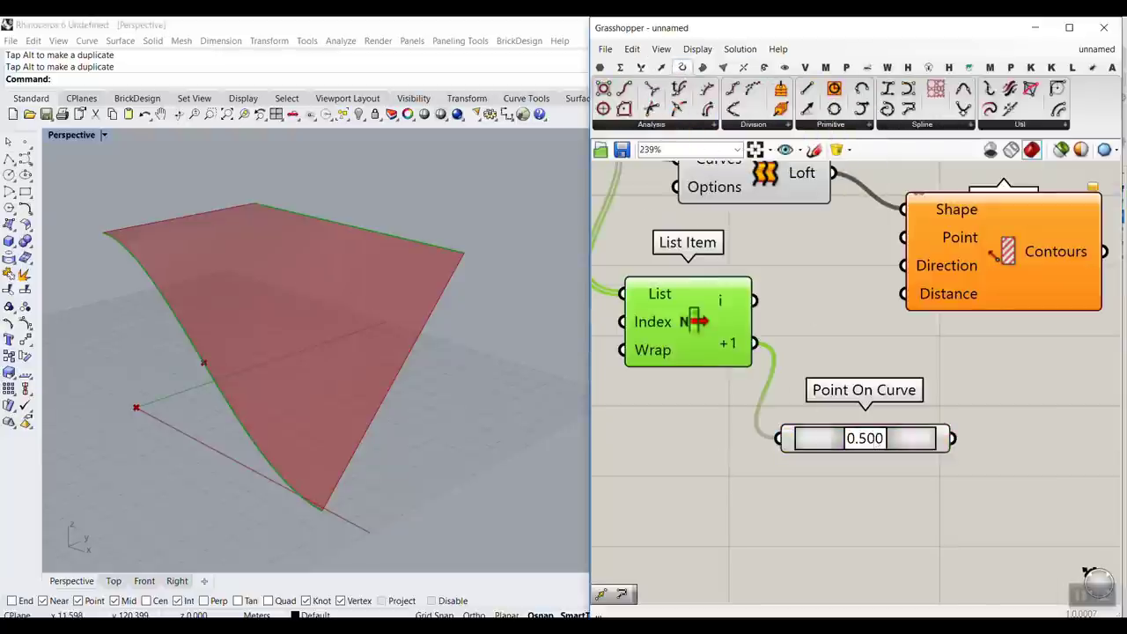
drag(876, 442, 825, 446)
Step: Connect the Point On Curve output to the Contour's Point input and arrange the components between List Item and Contour
scroll(930, 361, down, 2)
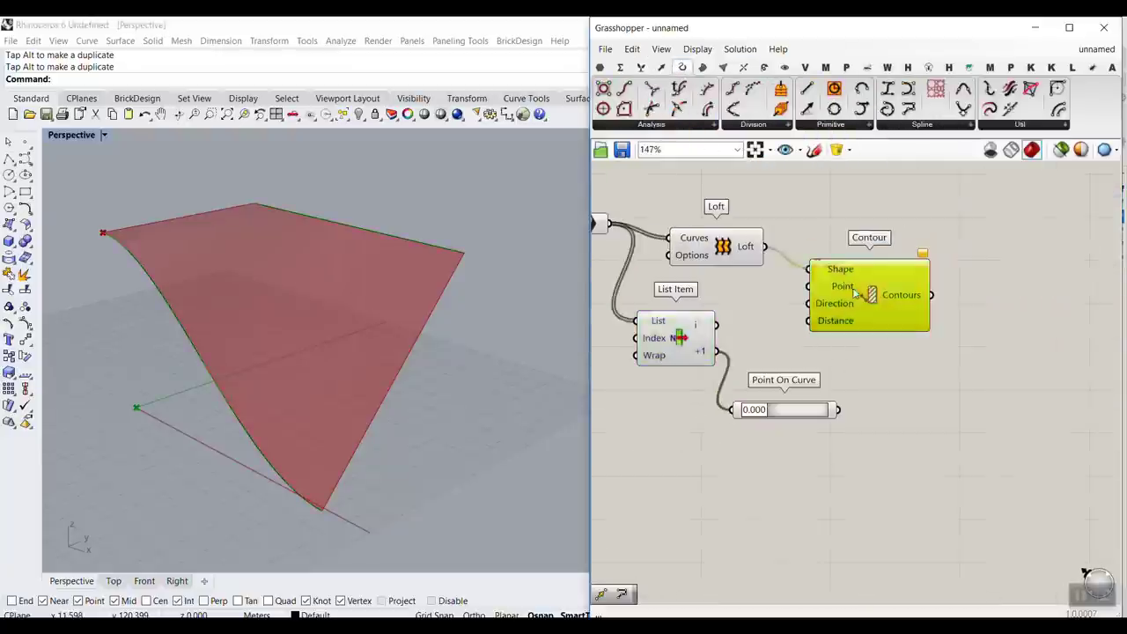
click(831, 396)
drag(832, 396, 957, 274)
click(936, 380)
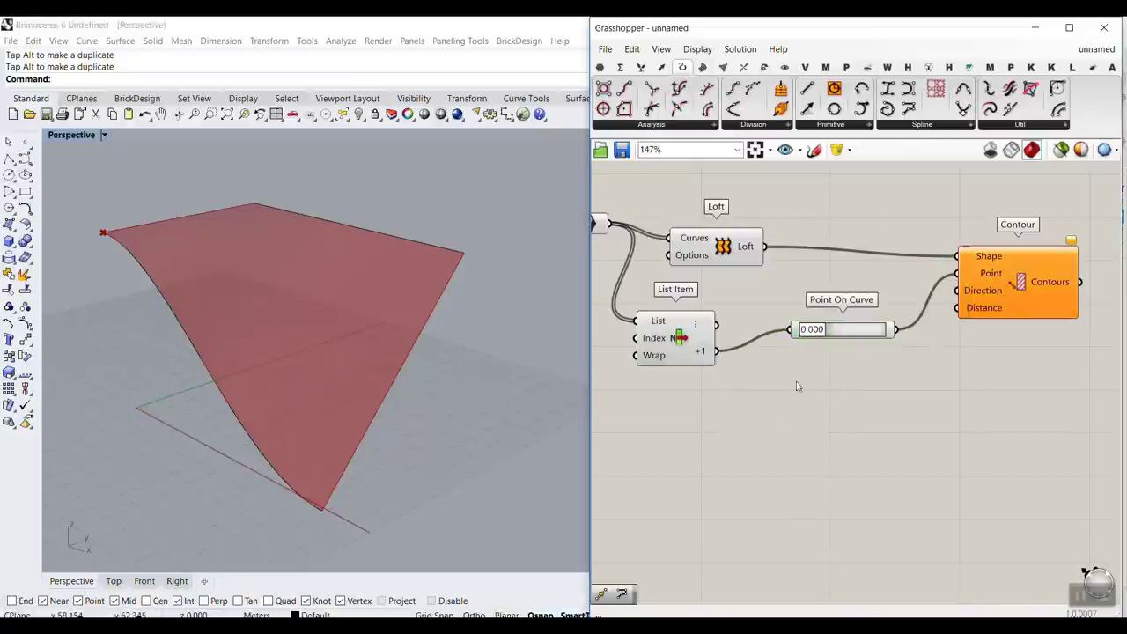
Step: Add a Unit Y vector below Point On Curve and connect it to the Contour's Direction input
double_click(863, 379)
text(unit y)
key(Return)
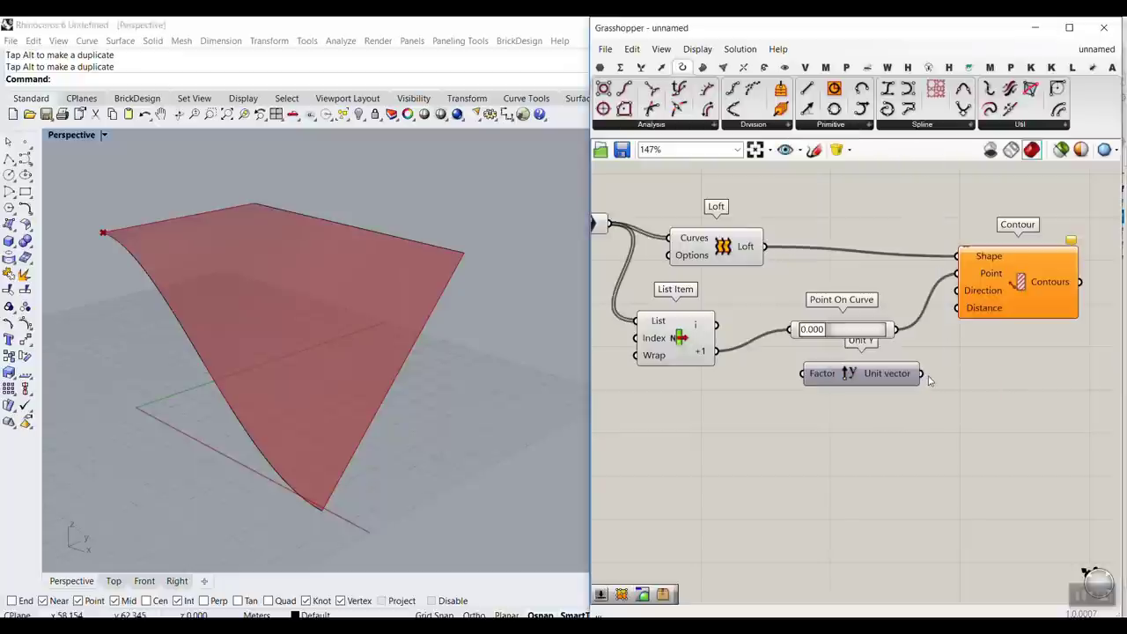
drag(924, 373, 958, 291)
drag(881, 374, 854, 390)
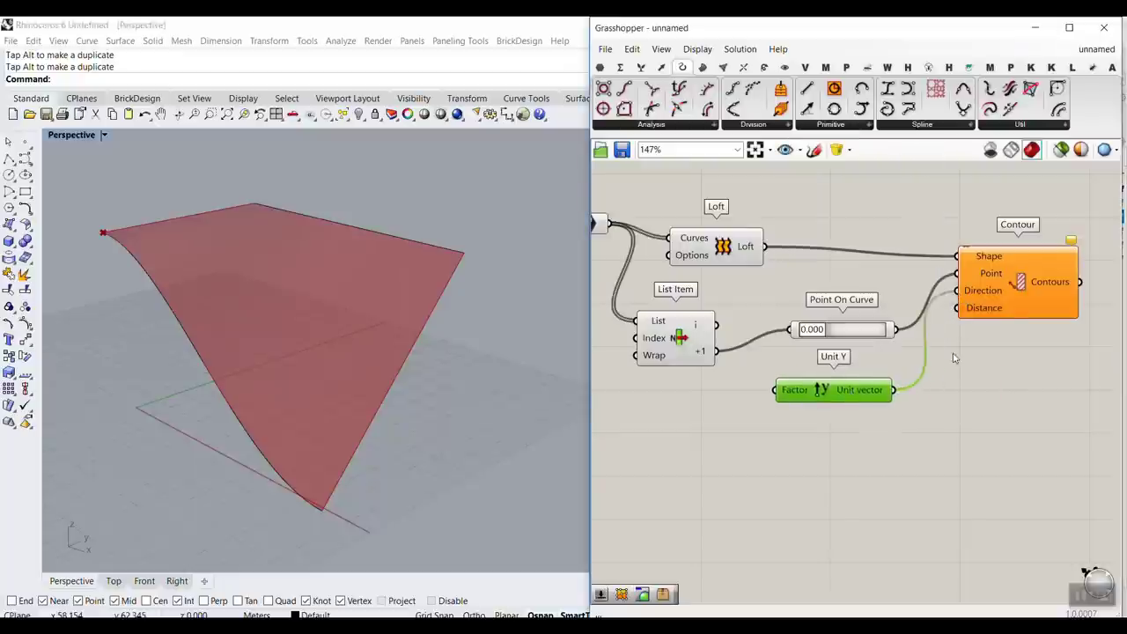
drag(1000, 307, 1024, 354)
click(1018, 384)
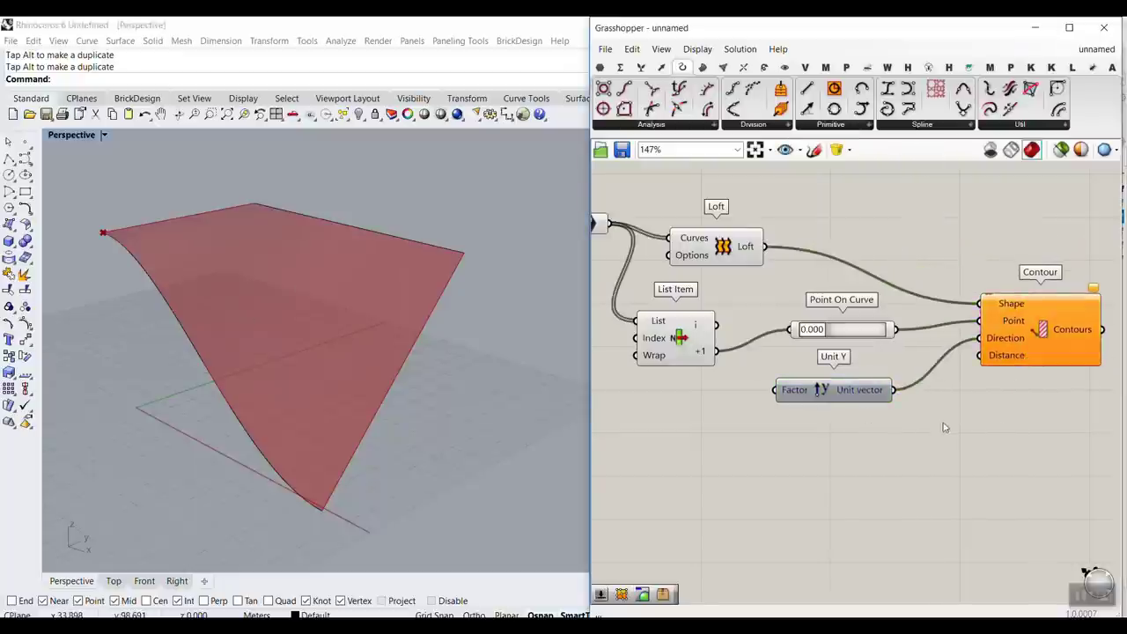
Step: Add a number slider below Unit Y, connect it to the Contour's Distance input, and set it to 3.17
double_click(824, 446)
text(2.25)
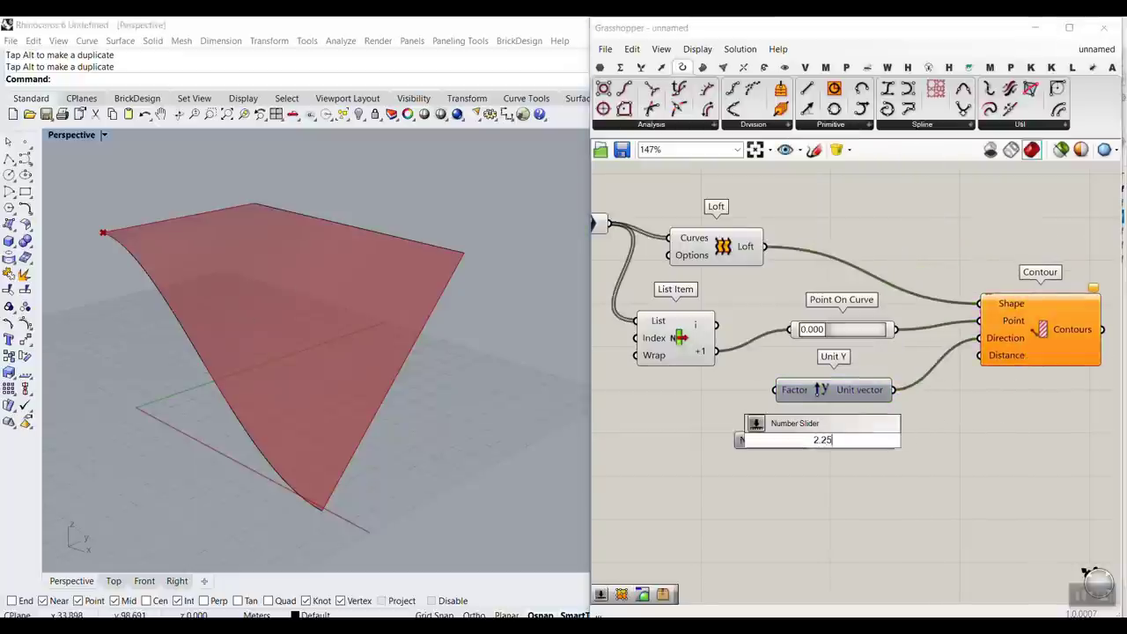
key(Return)
scroll(824, 446, up, 1)
drag(912, 442, 991, 343)
drag(819, 445, 827, 447)
Step: Examine the spacing of the contour curves along the Y direction at the surface's lower edge
right_drag(558, 346, 578, 371)
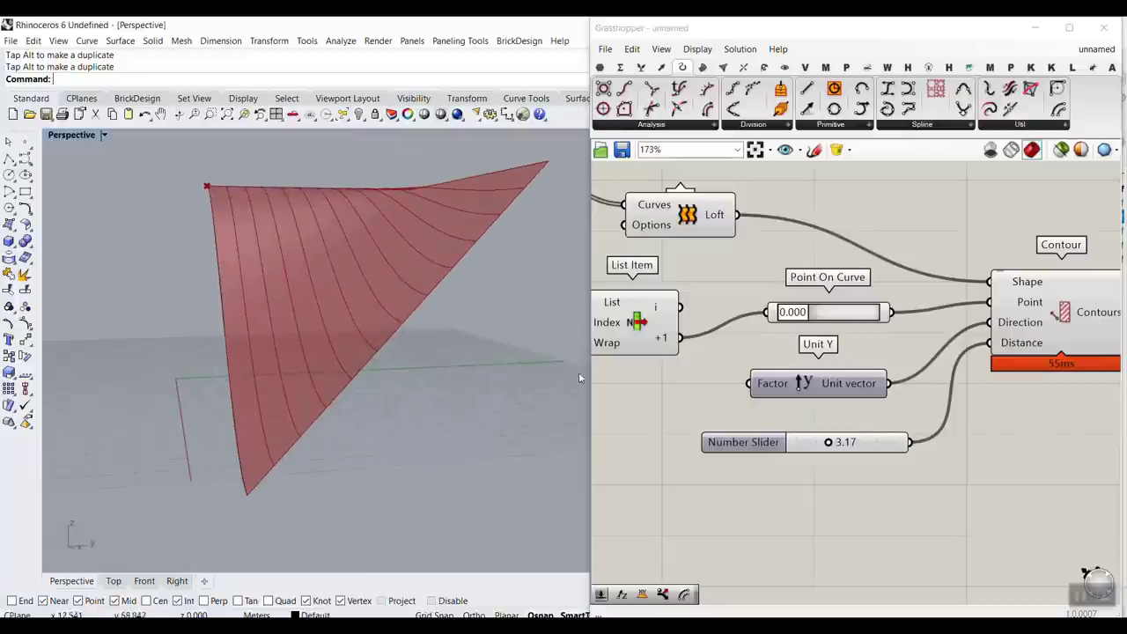
scroll(848, 472, up, 3)
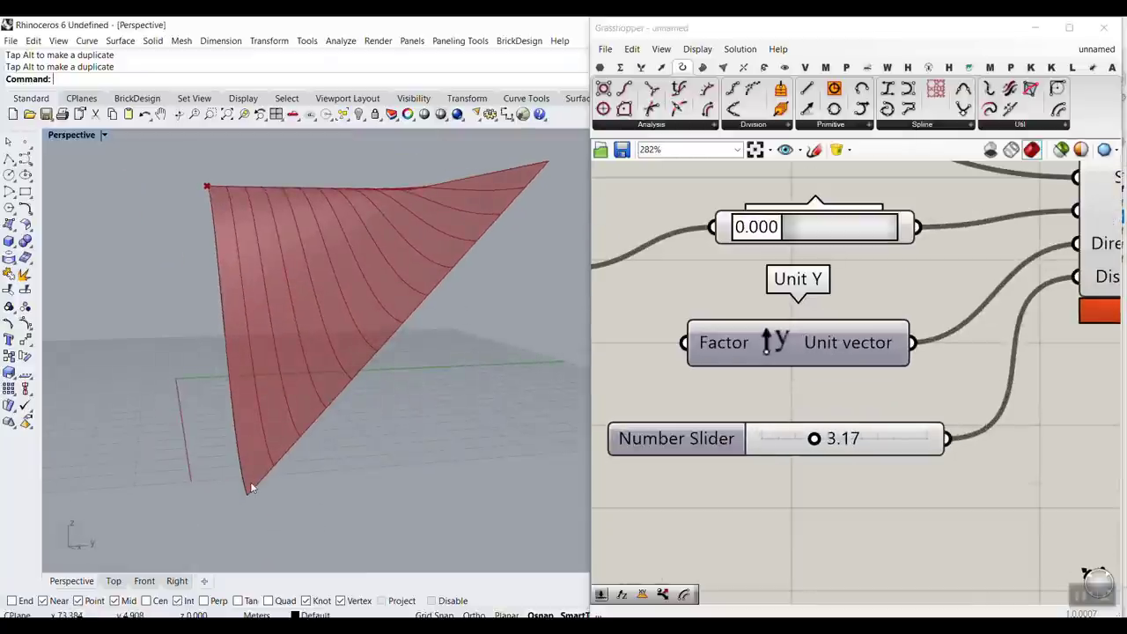
mouse_move(249, 484)
right_down()
mouse_move(251, 504)
mouse_move(236, 476)
right_up()
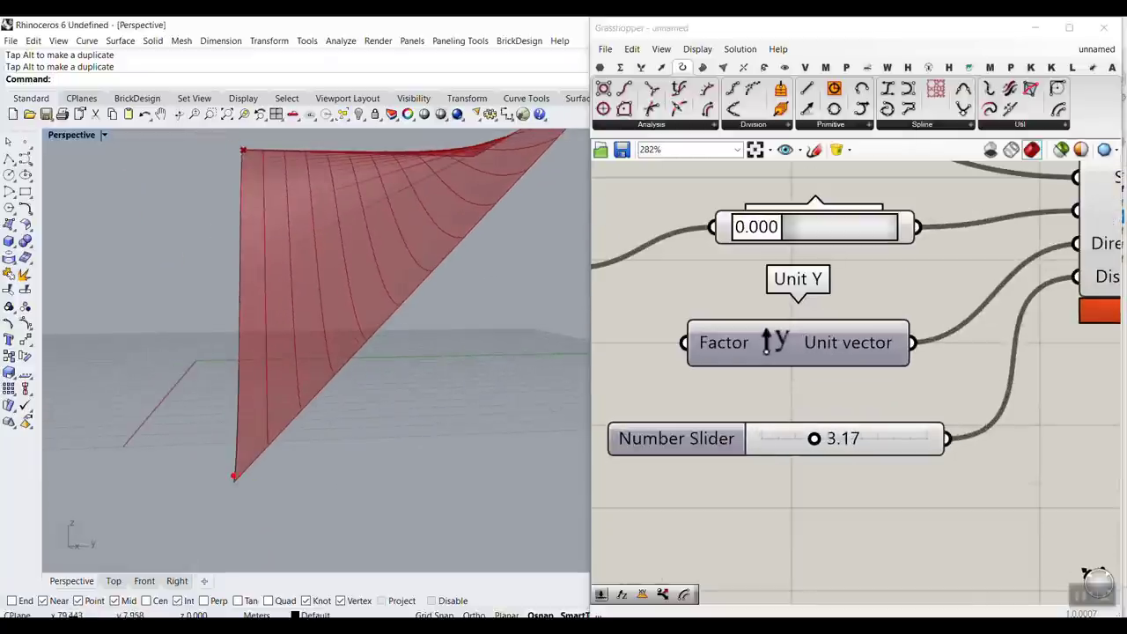
mouse_move(235, 477)
mouse_down()
mouse_move(288, 475)
mouse_move(313, 444)
mouse_up()
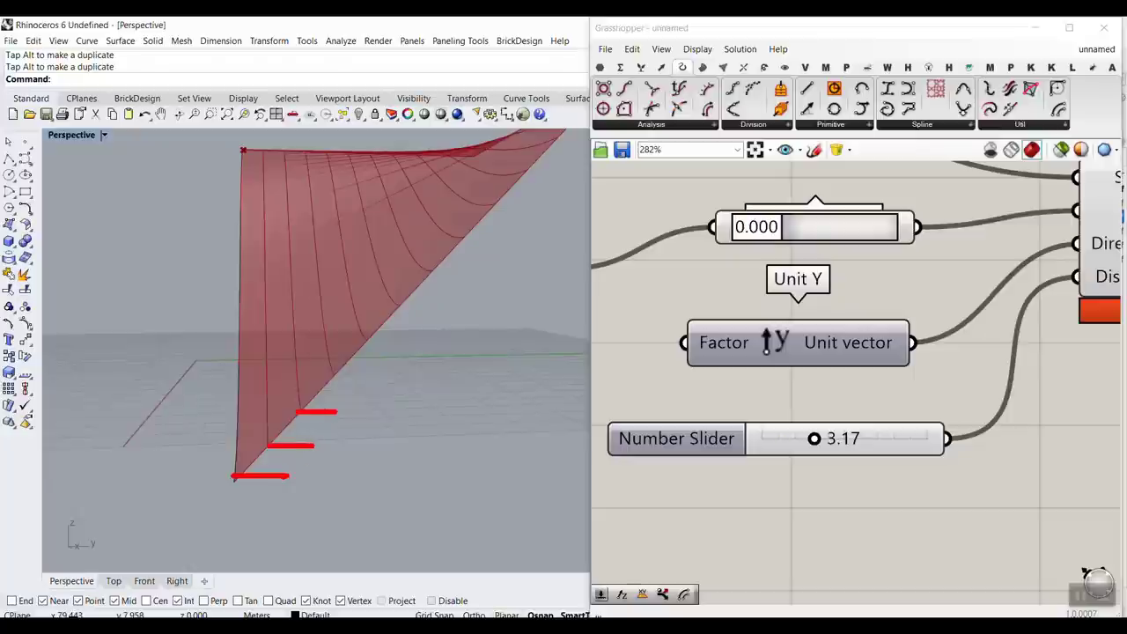
key(Escape)
scroll(338, 319, down, 4)
right_drag(340, 320, 327, 349)
Step: Add an Offset Curve component after the Contour and connect the Contours output to its Curve input
right_drag(975, 348, 704, 401)
scroll(704, 401, down, 3)
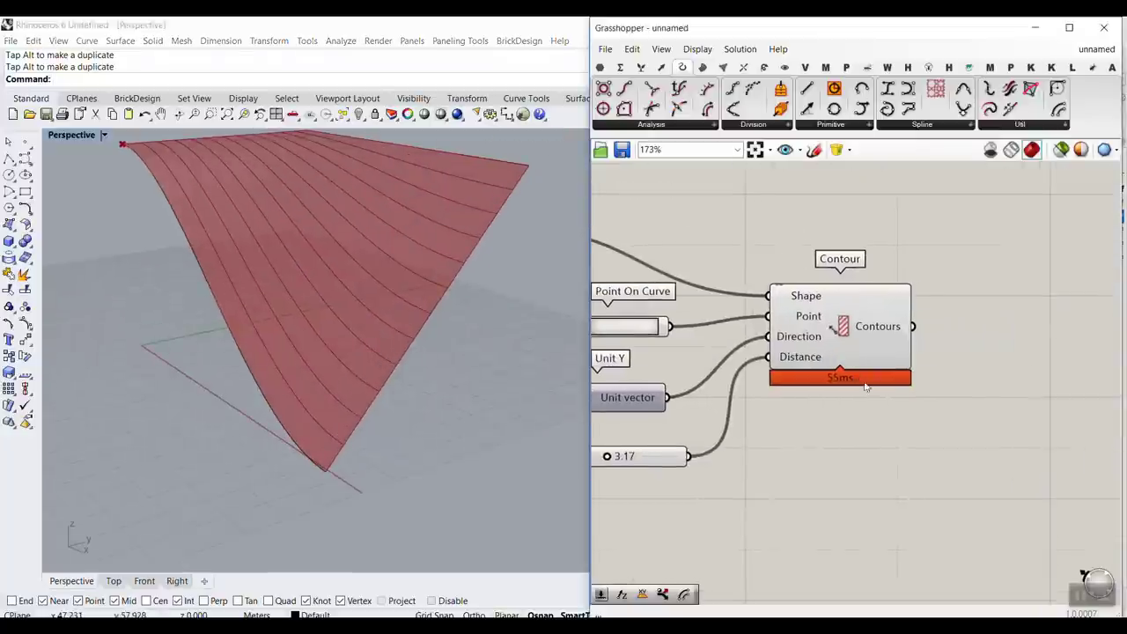
double_click(1016, 353)
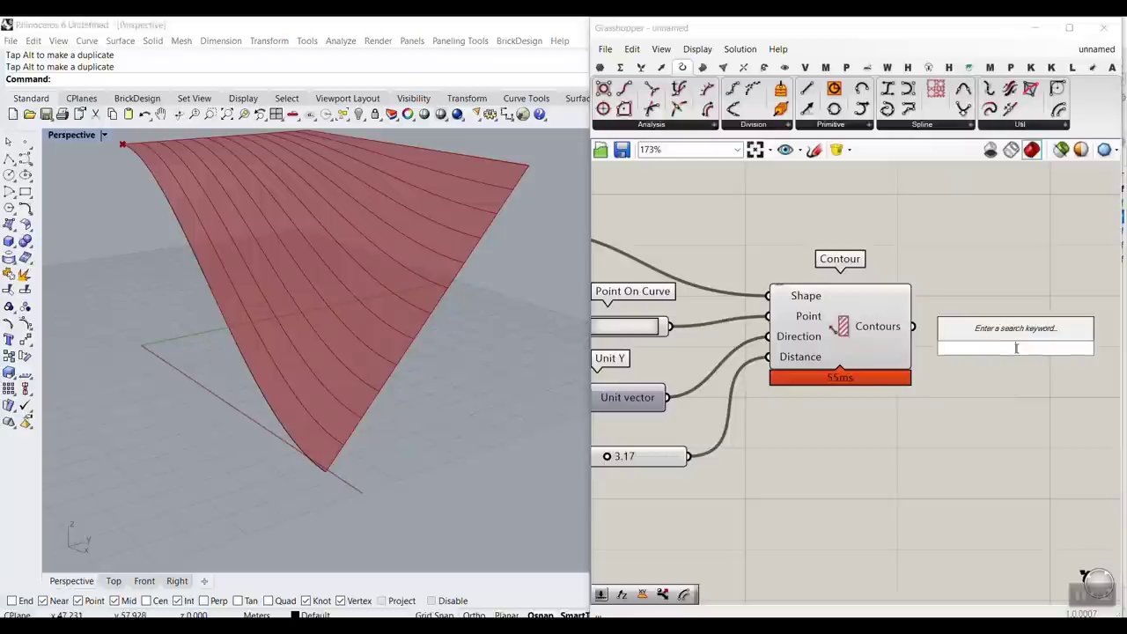
text(off)
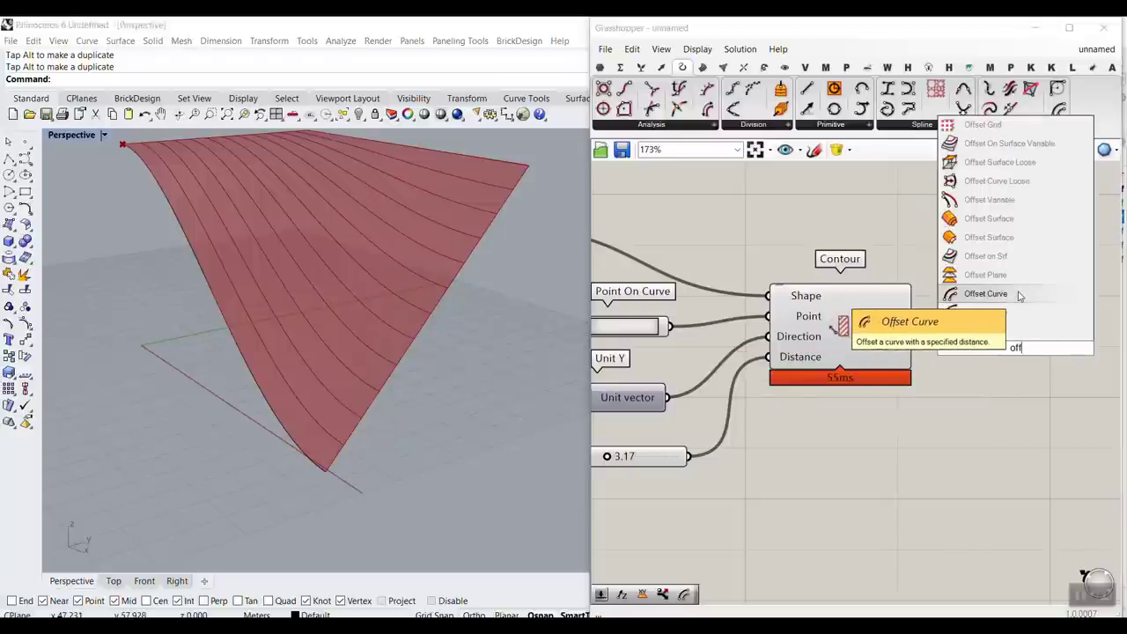
click(1019, 295)
scroll(906, 374, up, 2)
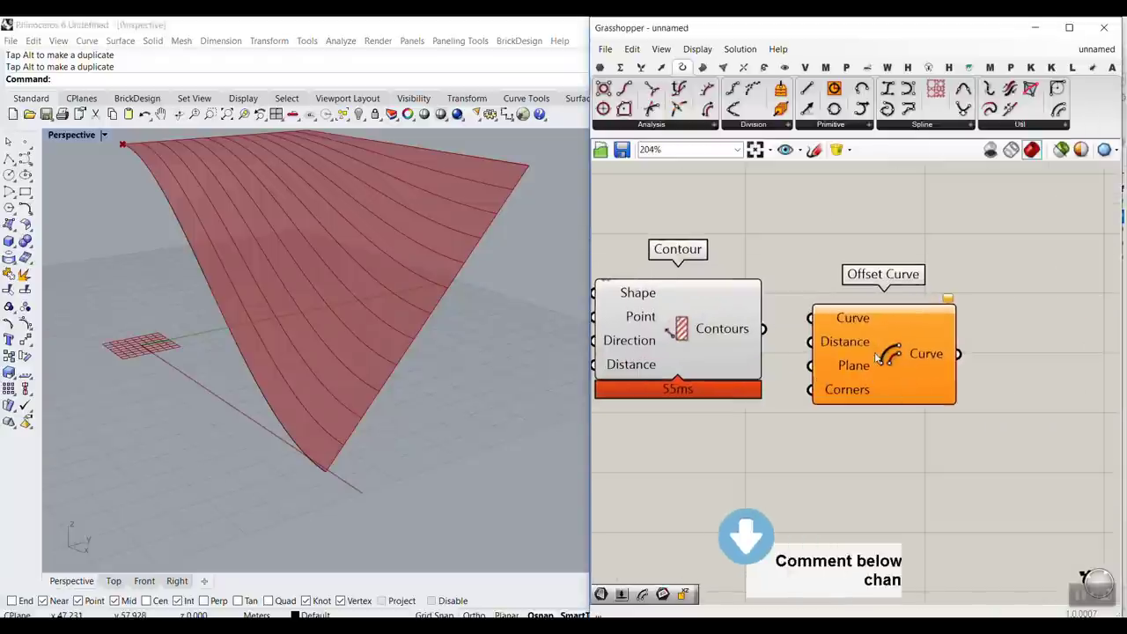
drag(877, 358, 950, 414)
drag(764, 328, 883, 375)
drag(940, 400, 947, 420)
Step: Examine the orientation of the offset curves relative to the contours and the X and Z directions
right_drag(459, 414, 457, 224)
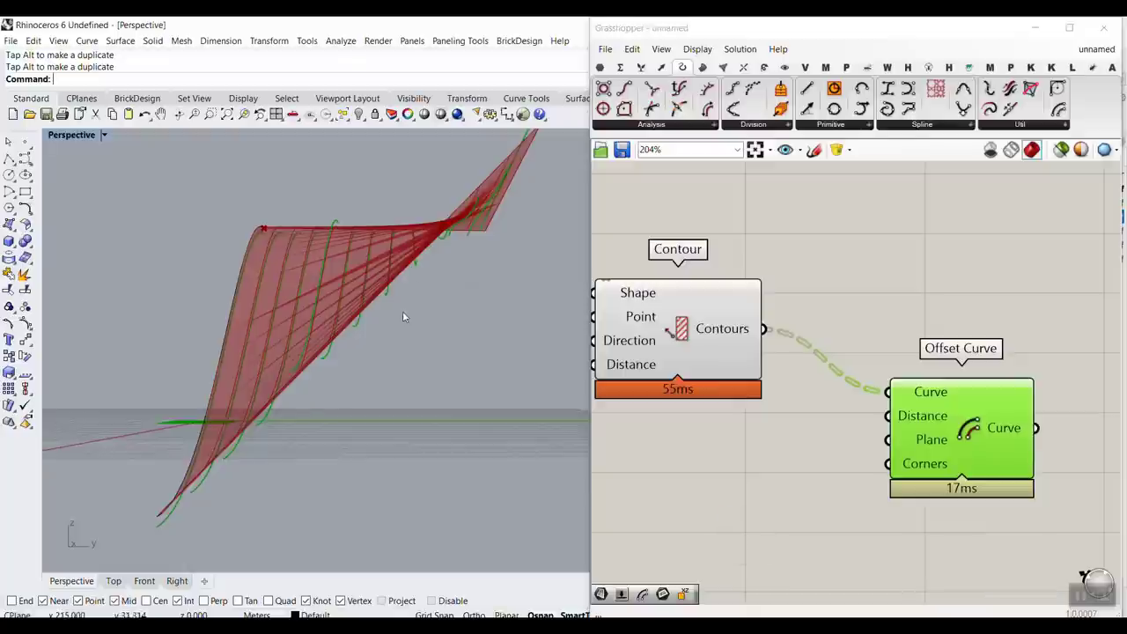
right_drag(420, 271, 528, 318)
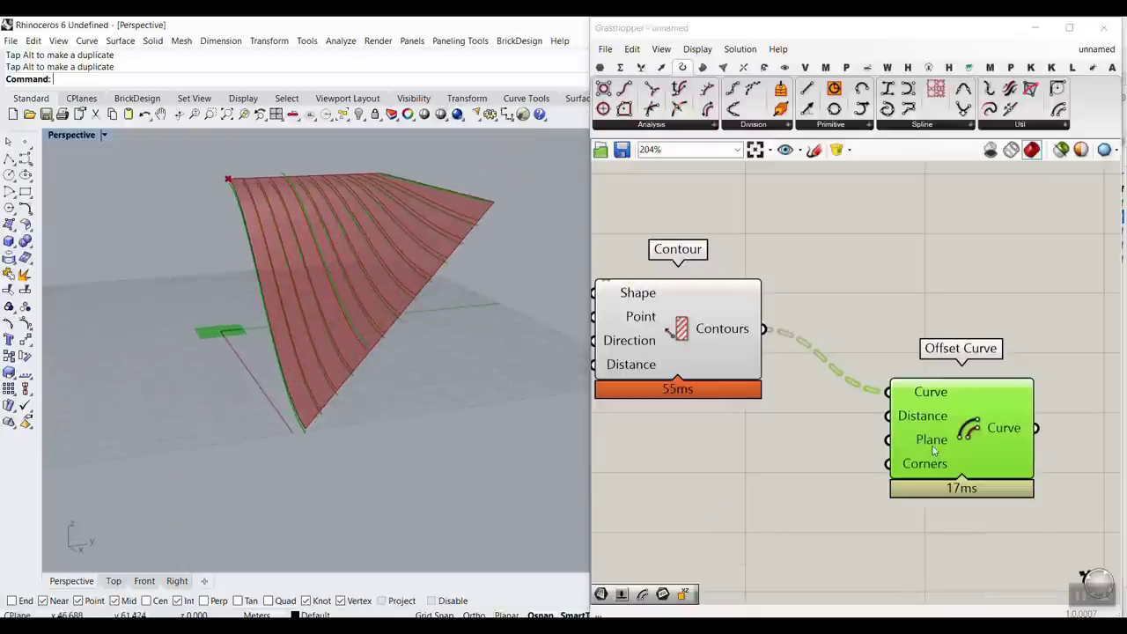
mouse_move(934, 451)
right_drag(387, 321, 236, 353)
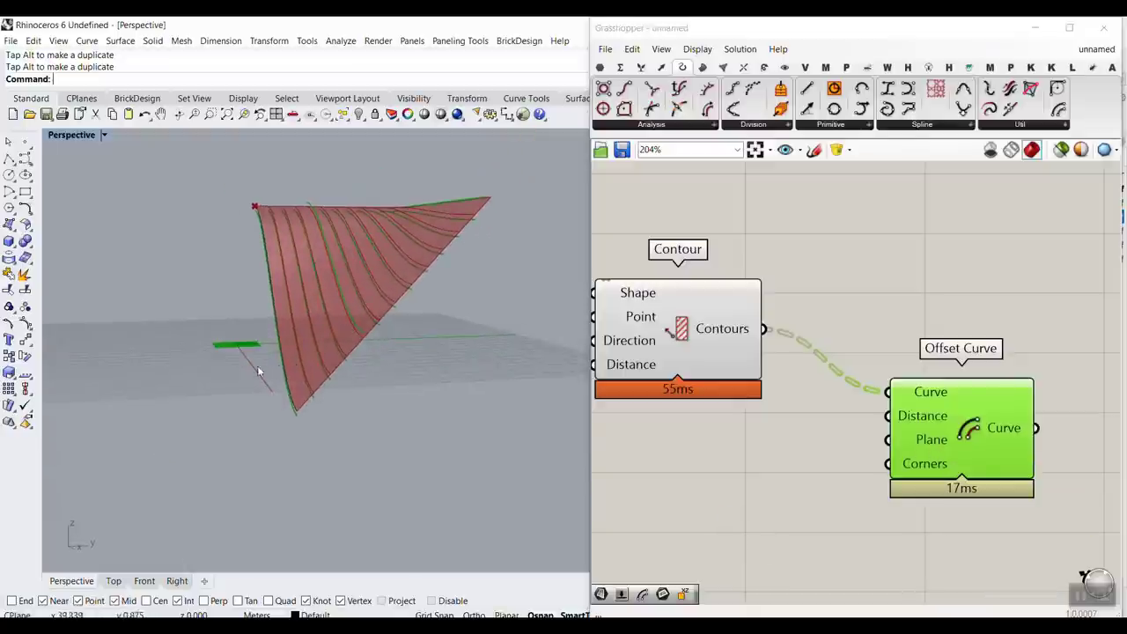
key(ctrl+2)
drag(241, 354, 285, 393)
drag(247, 304, 249, 380)
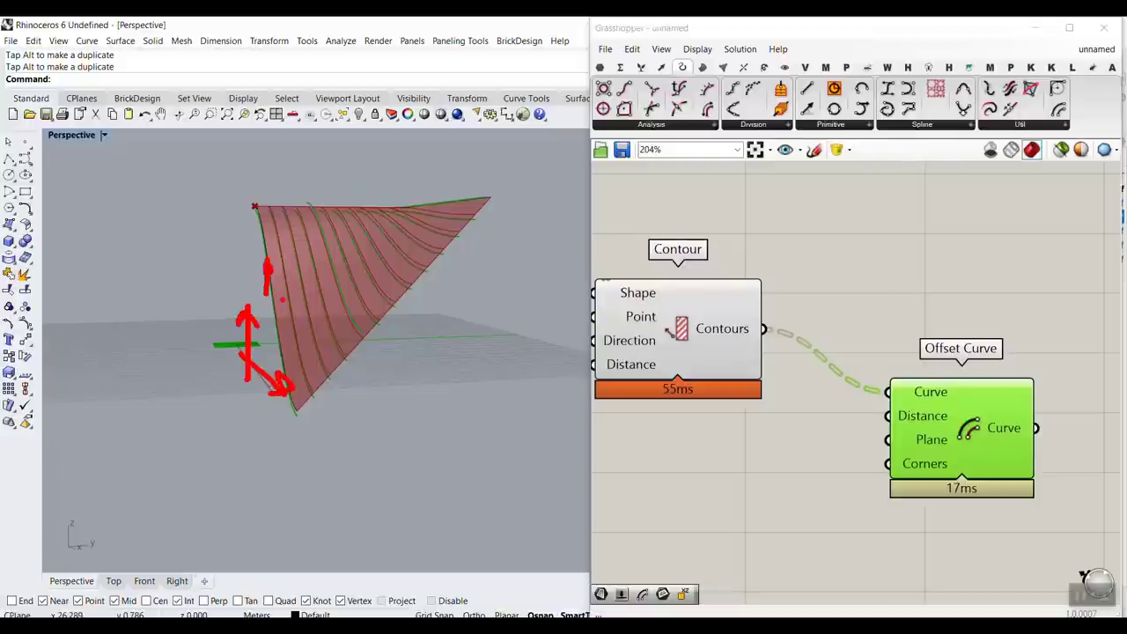
Step: Add an XZ Plane component and connect it to the Offset Curve's Plane input
double_click(795, 451)
text(xz)
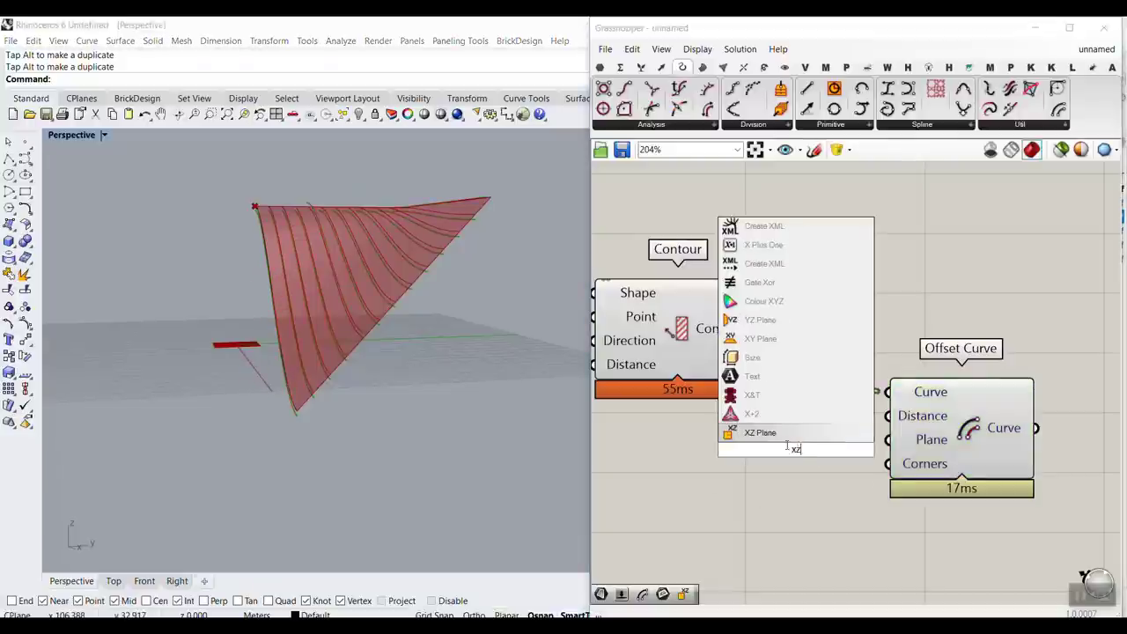
click(778, 437)
drag(860, 450, 888, 440)
right_drag(512, 401, 414, 388)
scroll(390, 317, up, 3)
right_drag(756, 409, 762, 408)
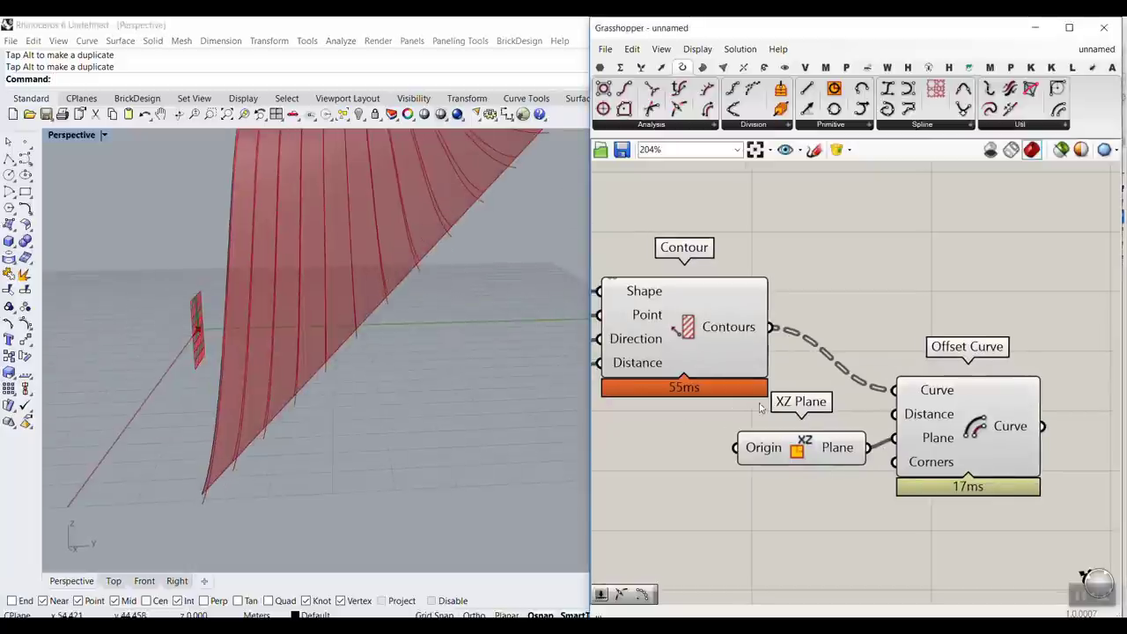
Step: Try reversing the offset direction with the expression -x on the Offset Curve's Distance input, and undo it
right_drag(234, 362, 253, 246)
right_click(930, 418)
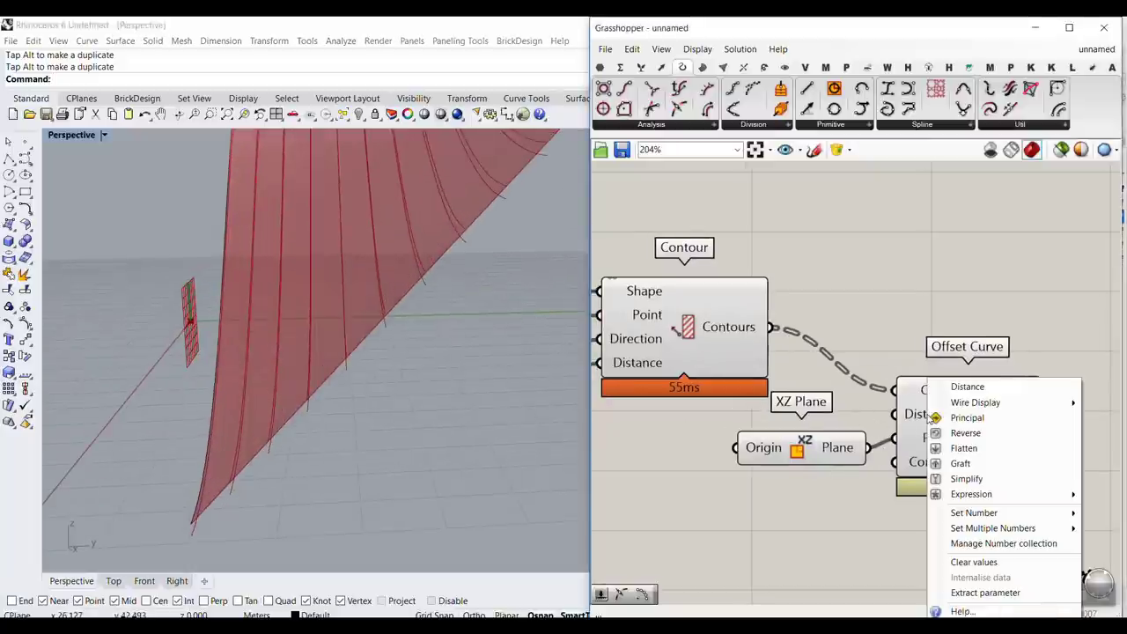
mouse_move(977, 497)
click(872, 513)
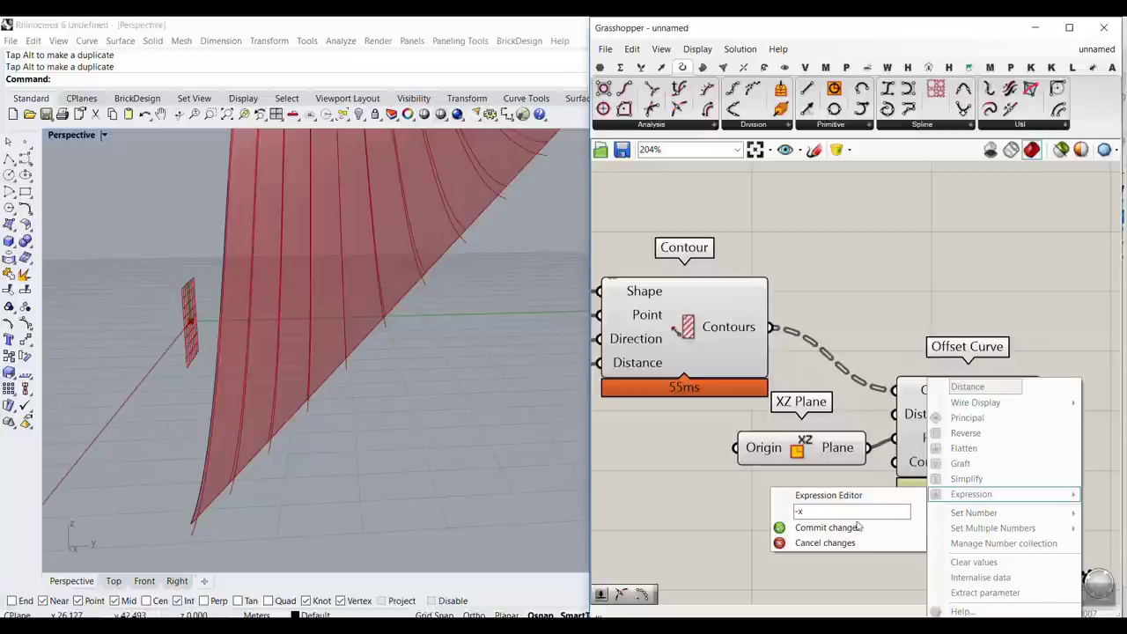
click(854, 526)
right_drag(365, 332, 340, 299)
click(881, 558)
key(ctrl+z)
Step: Move the XZ Plane lower and add a number slider of 2.5 connected to the Offset Curve's Distance input
right_drag(805, 480, 900, 482)
drag(896, 464, 870, 549)
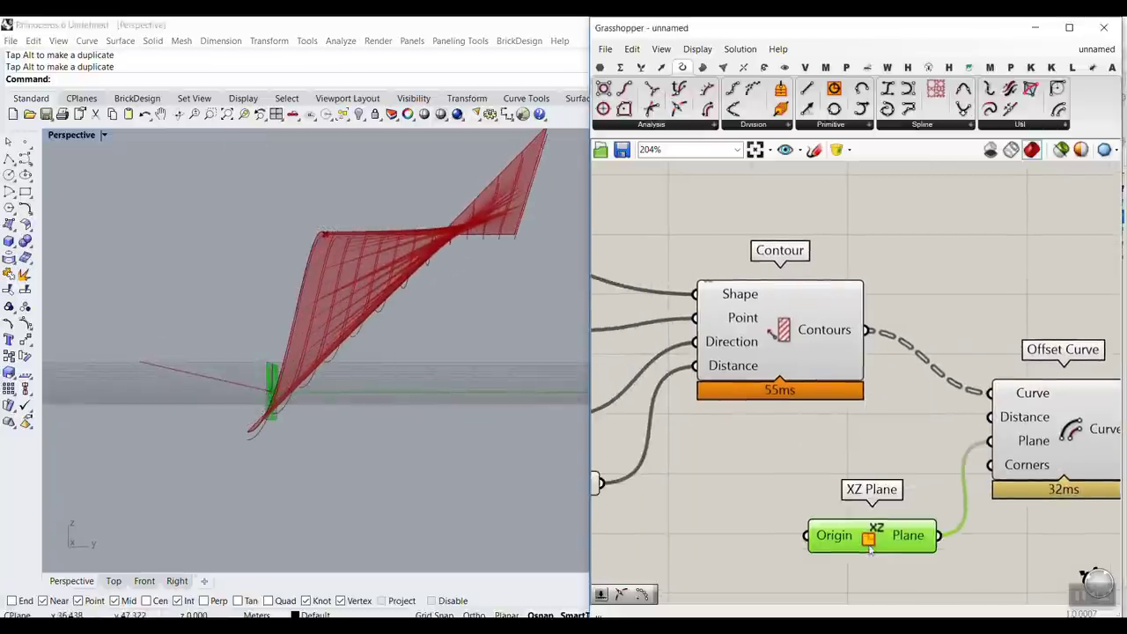
double_click(813, 464)
text(2)
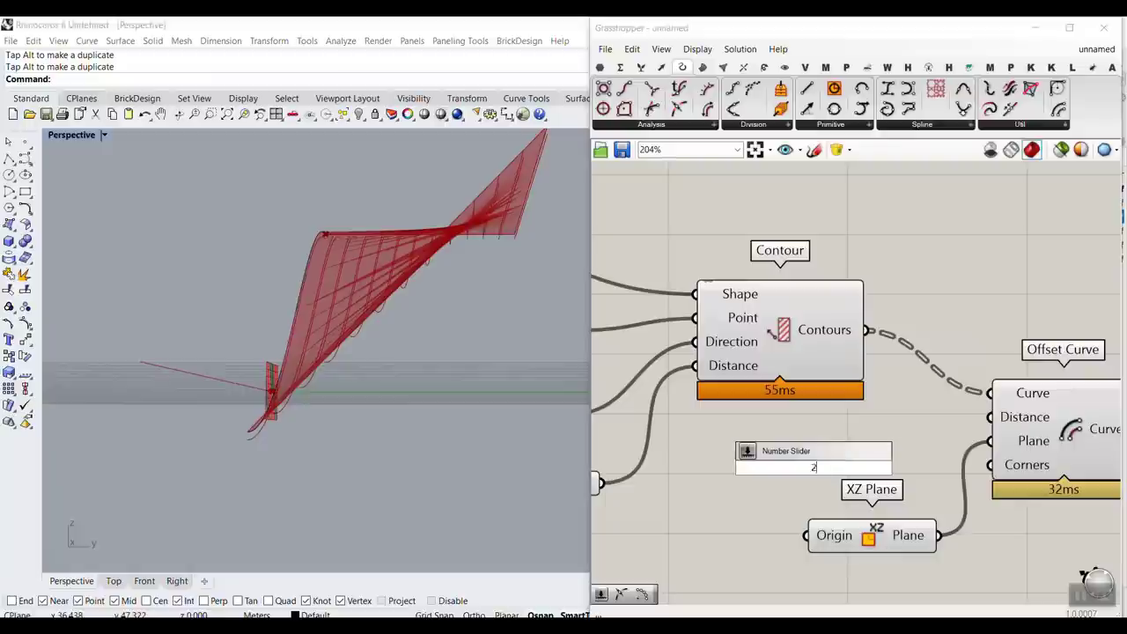
text(.5)
key(Return)
drag(938, 467, 991, 417)
Step: Set the offset distance slider to 3.1 and inspect the offset curves around the surface's lower corner
scroll(417, 329, down, 5)
right_drag(417, 329, 457, 392)
scroll(343, 372, up, 4)
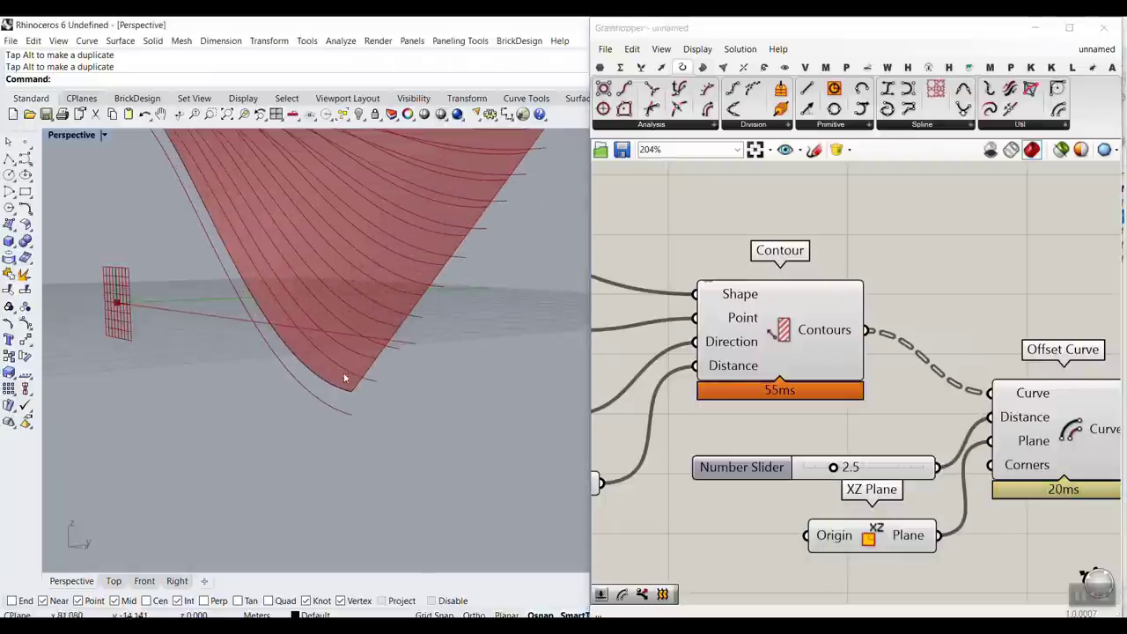
drag(833, 468, 840, 467)
right_drag(432, 428, 281, 367)
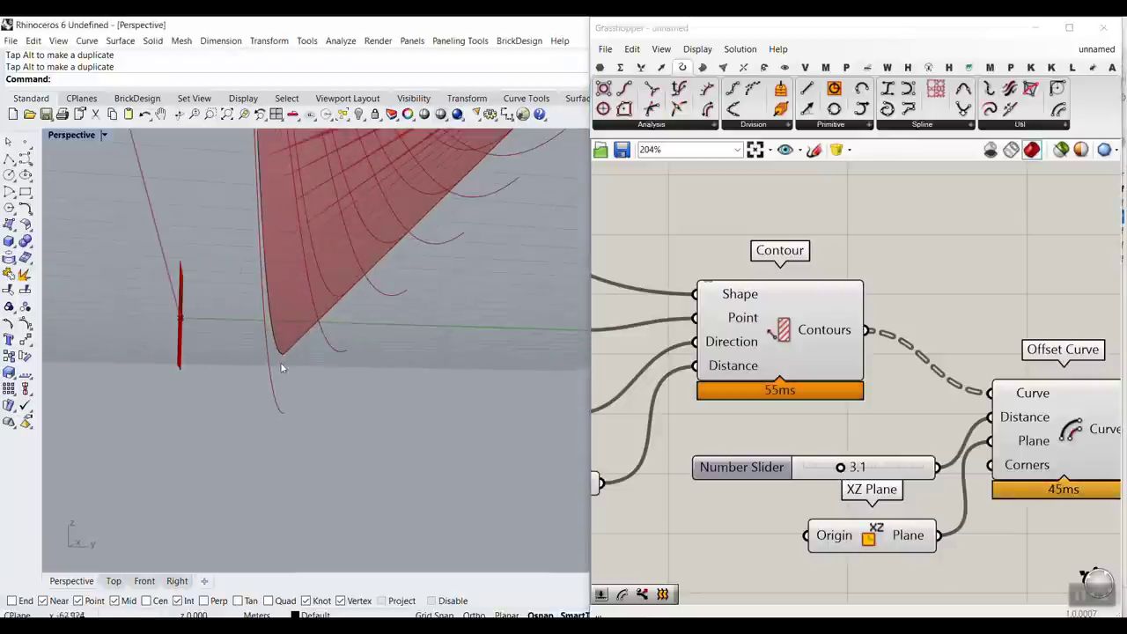
Step: Add a Loft component and connect both the Contours output and the Offset Curve output to its Curves input
scroll(918, 317, down, 2)
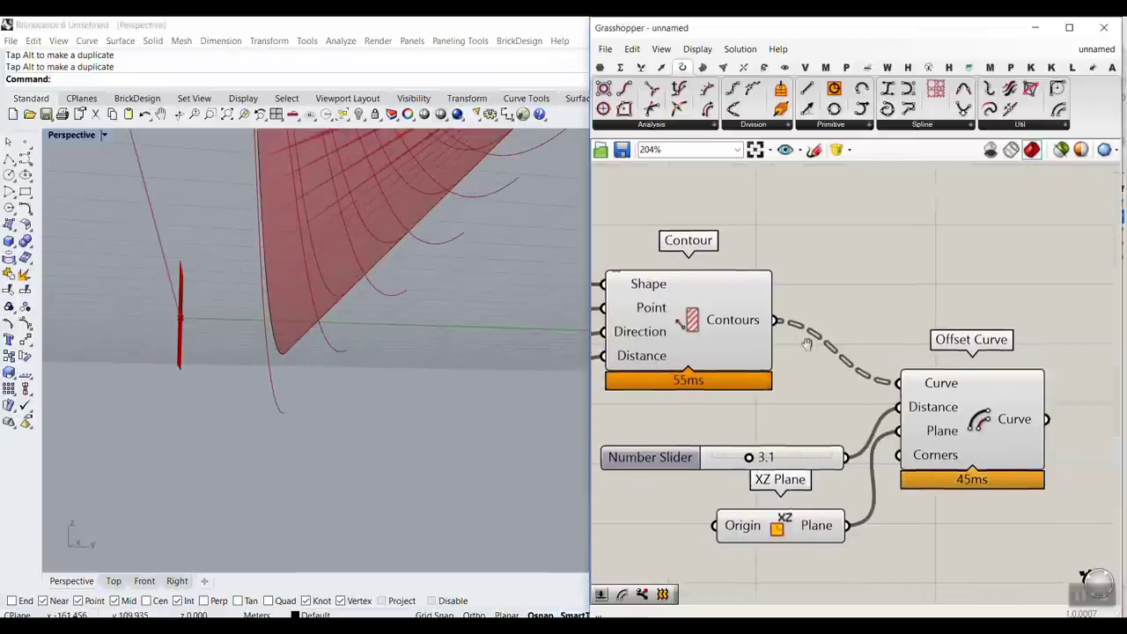
double_click(975, 315)
text(lof)
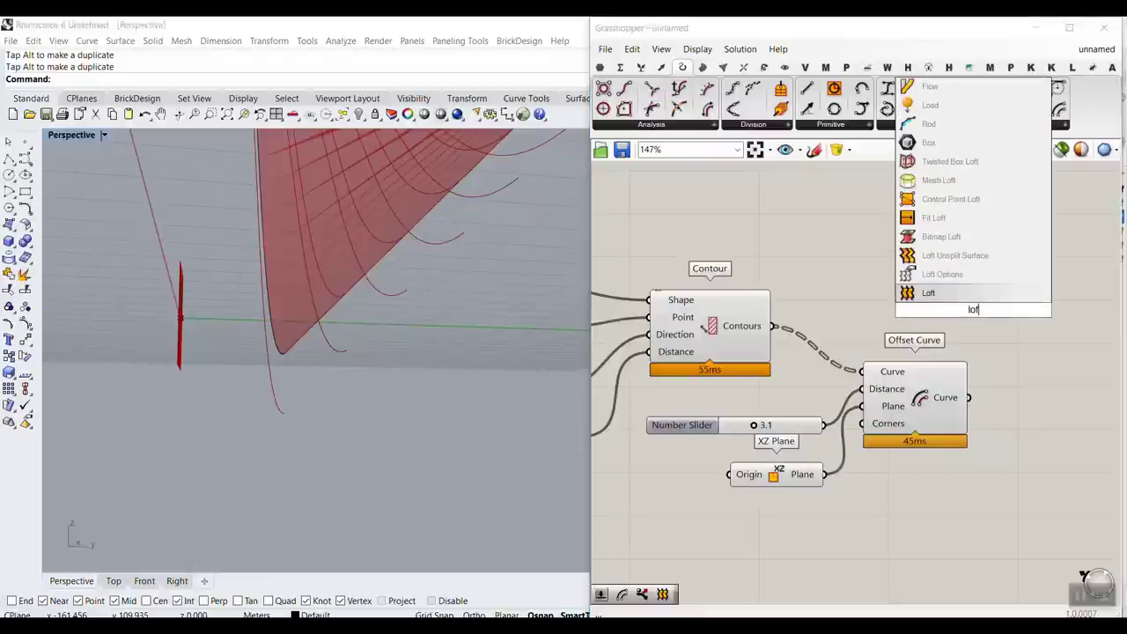
click(934, 297)
right_drag(831, 323, 725, 311)
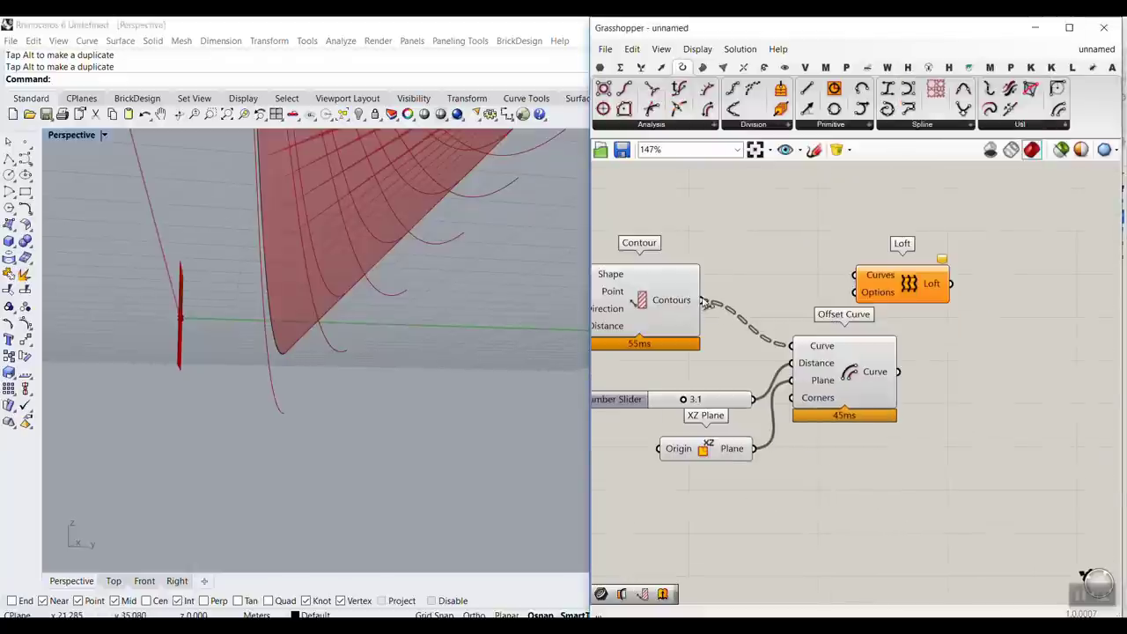
drag(703, 301, 1048, 308)
drag(898, 371, 1002, 315)
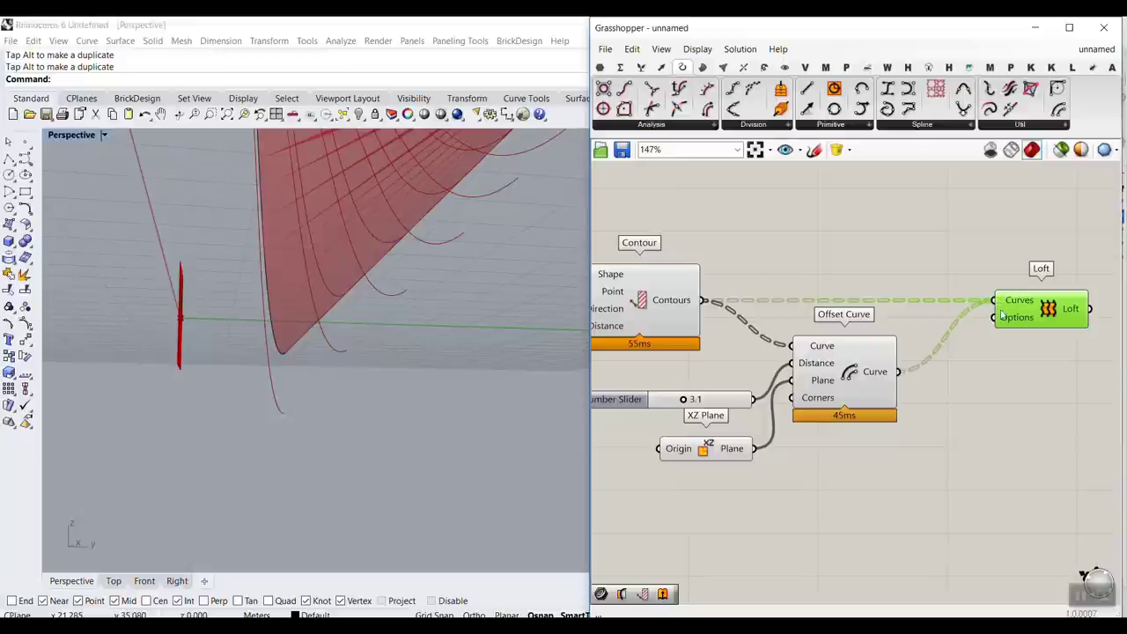
mouse_move(878, 373)
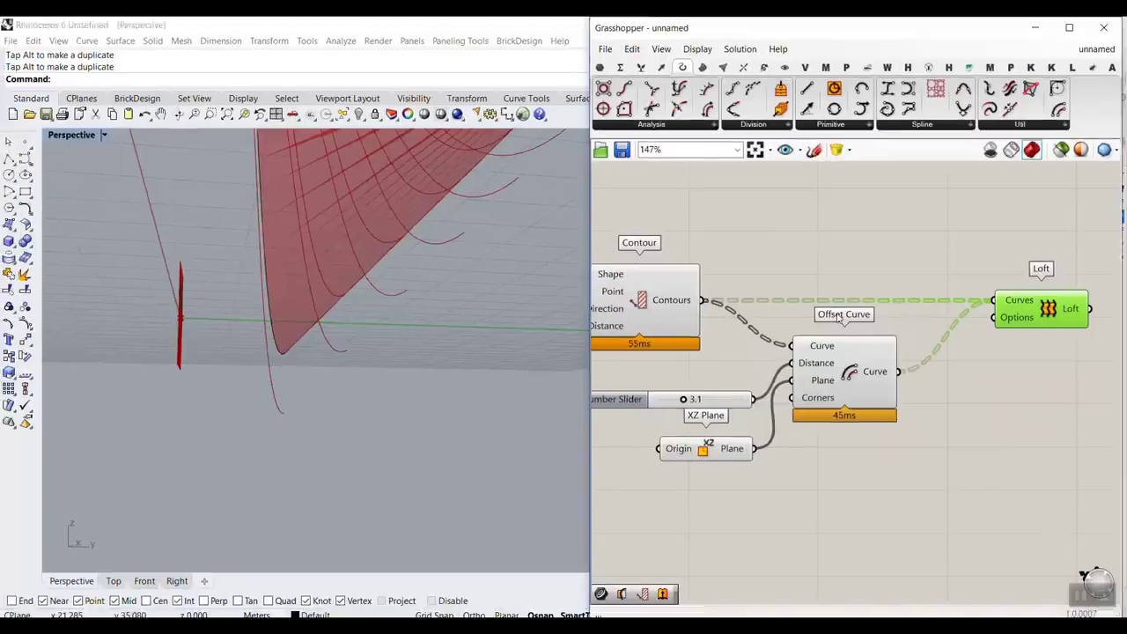
Step: Simplify the data trees of the Contour's Contours output and the Offset Curve's Curve output so their paths match for the loft
mouse_move(691, 302)
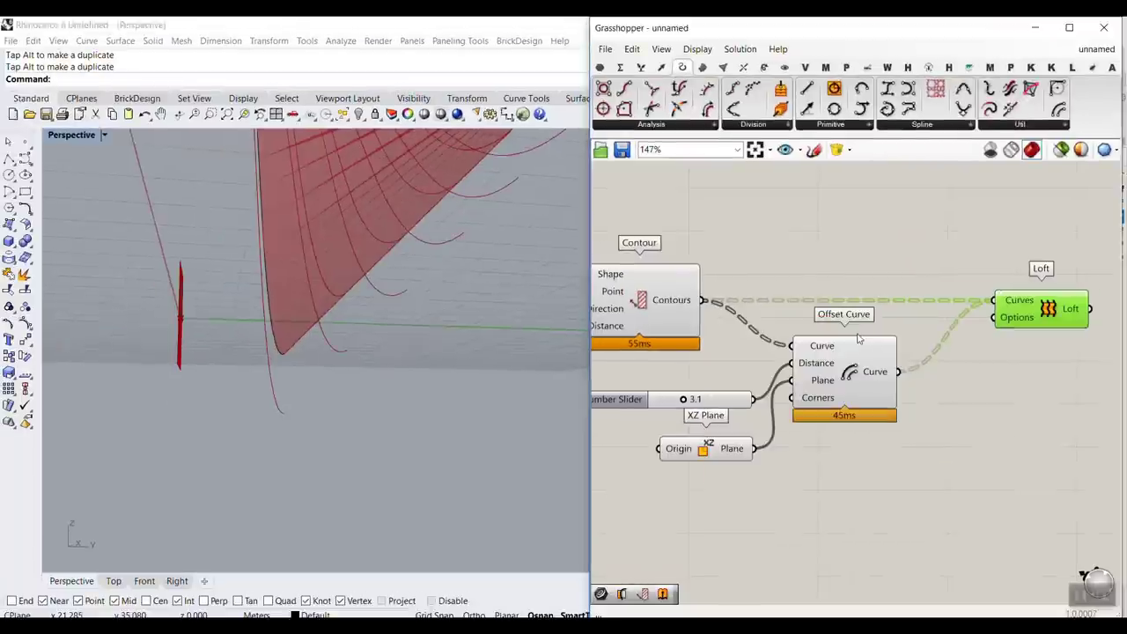
mouse_move(1061, 444)
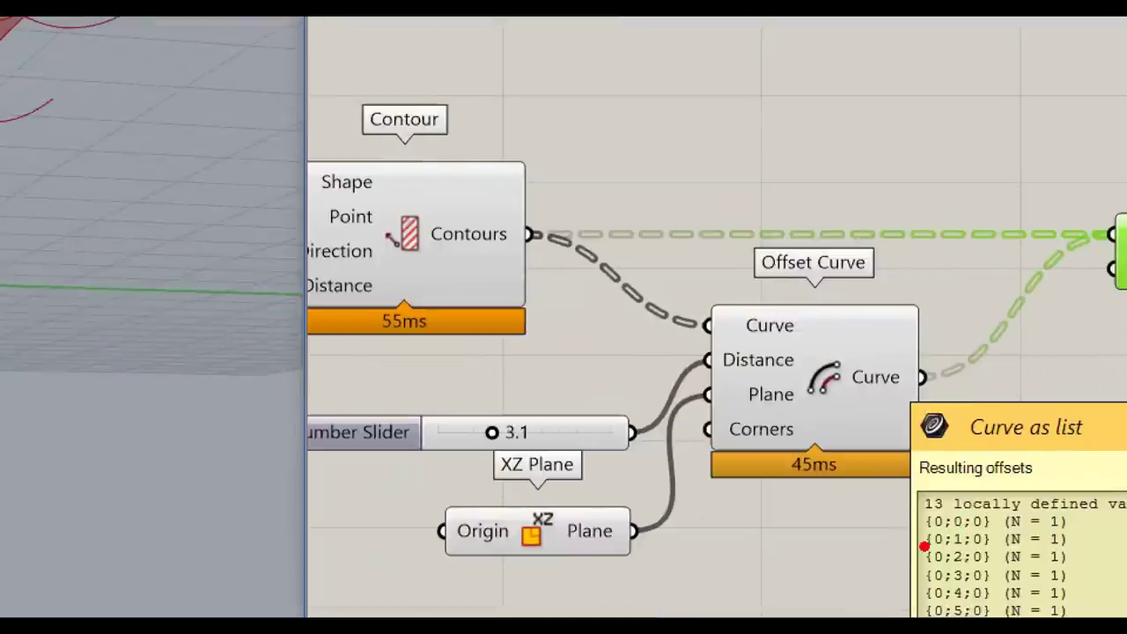
drag(975, 510, 980, 595)
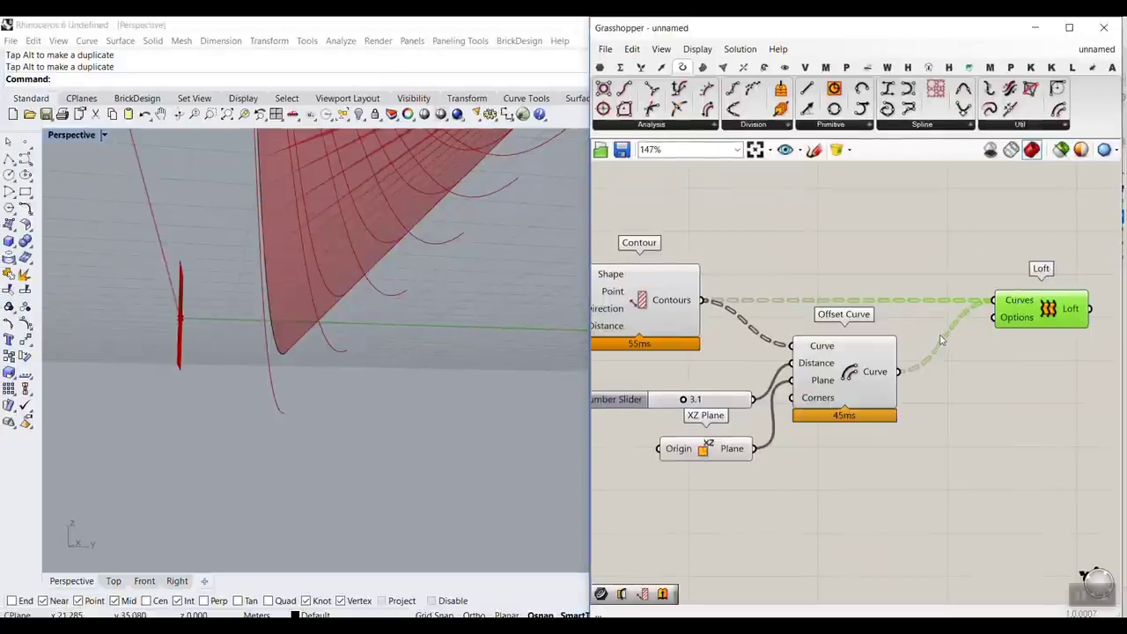
drag(1056, 198, 1085, 58)
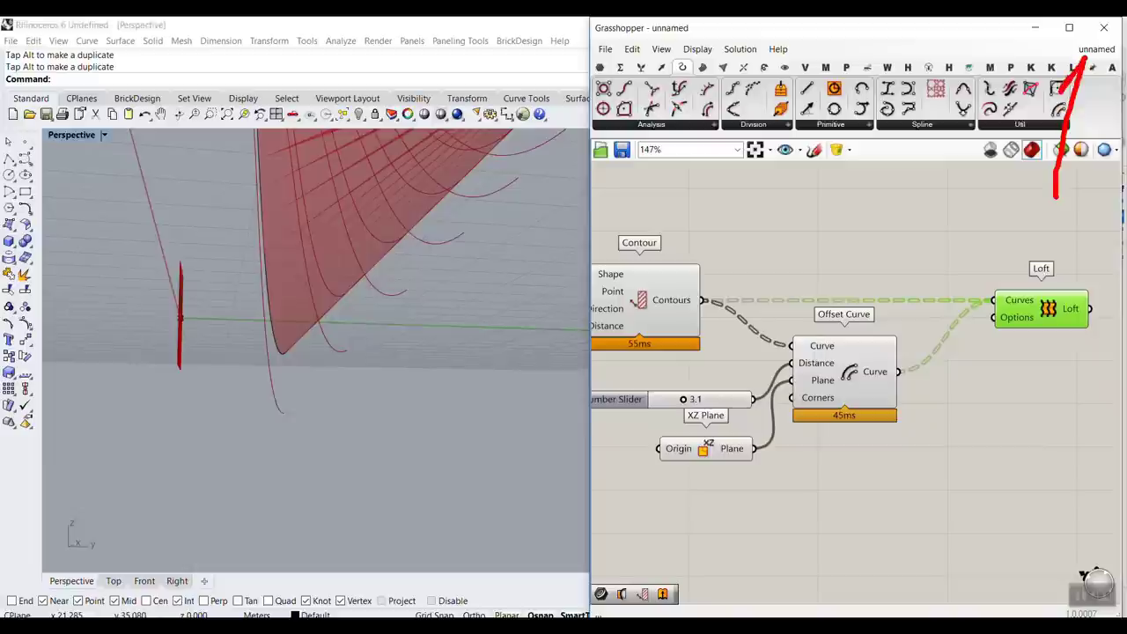
scroll(773, 344, up, 1)
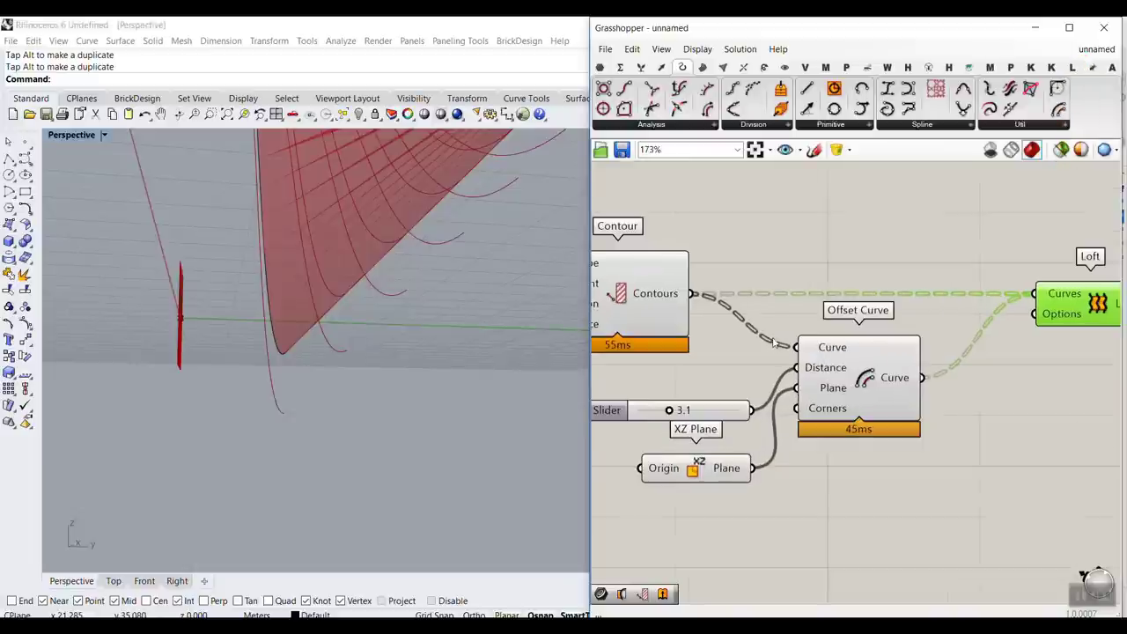
right_click(659, 295)
click(695, 396)
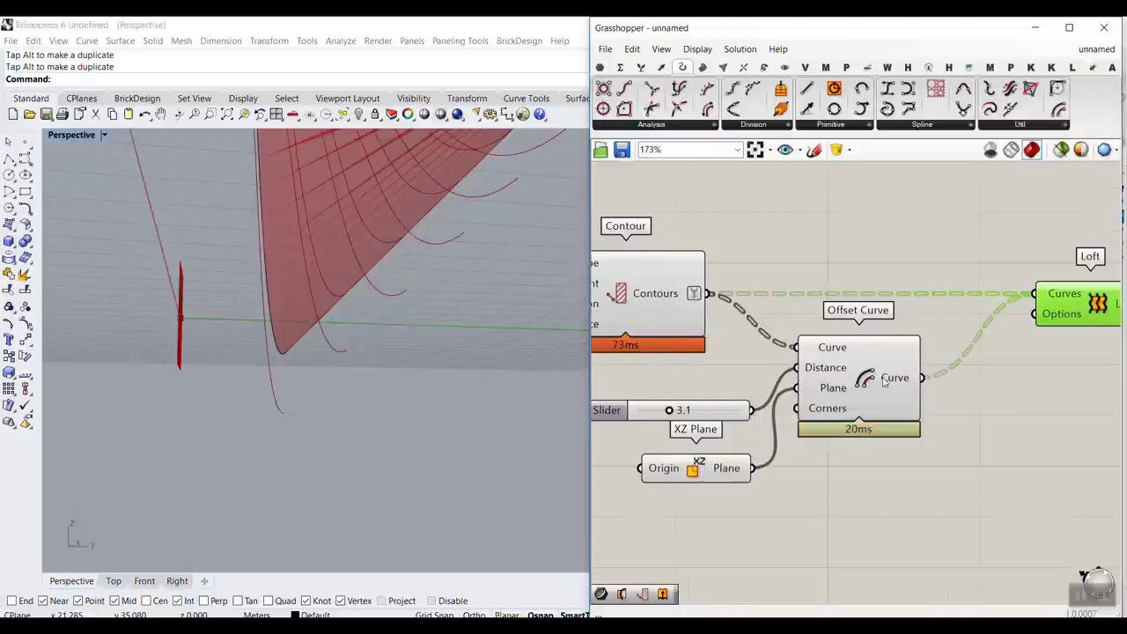
right_click(899, 381)
click(939, 481)
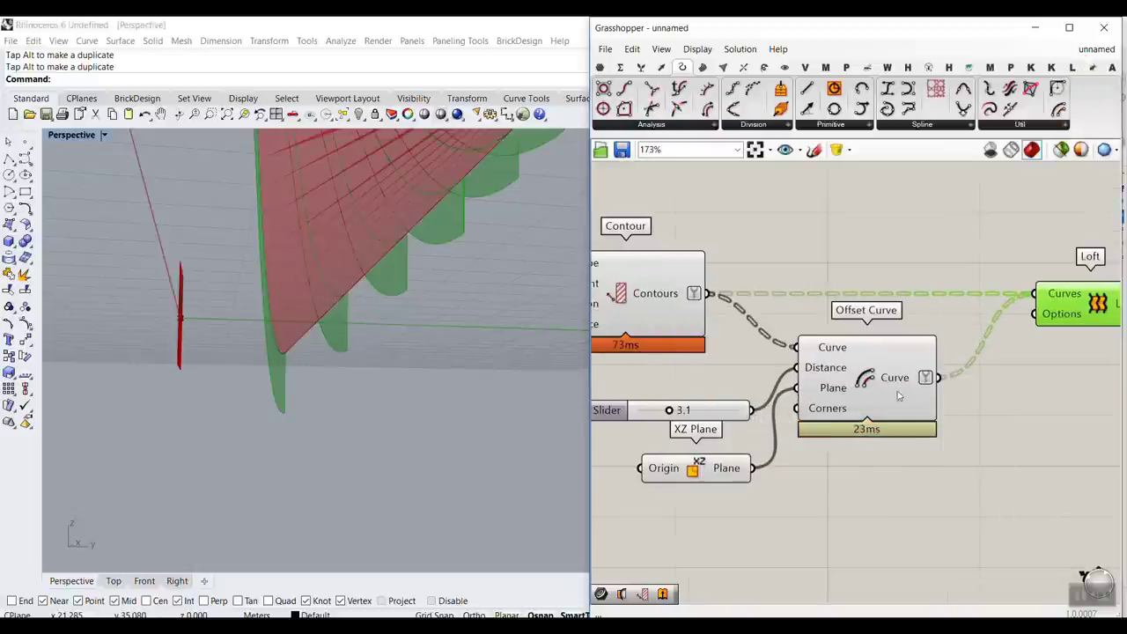
mouse_move(899, 377)
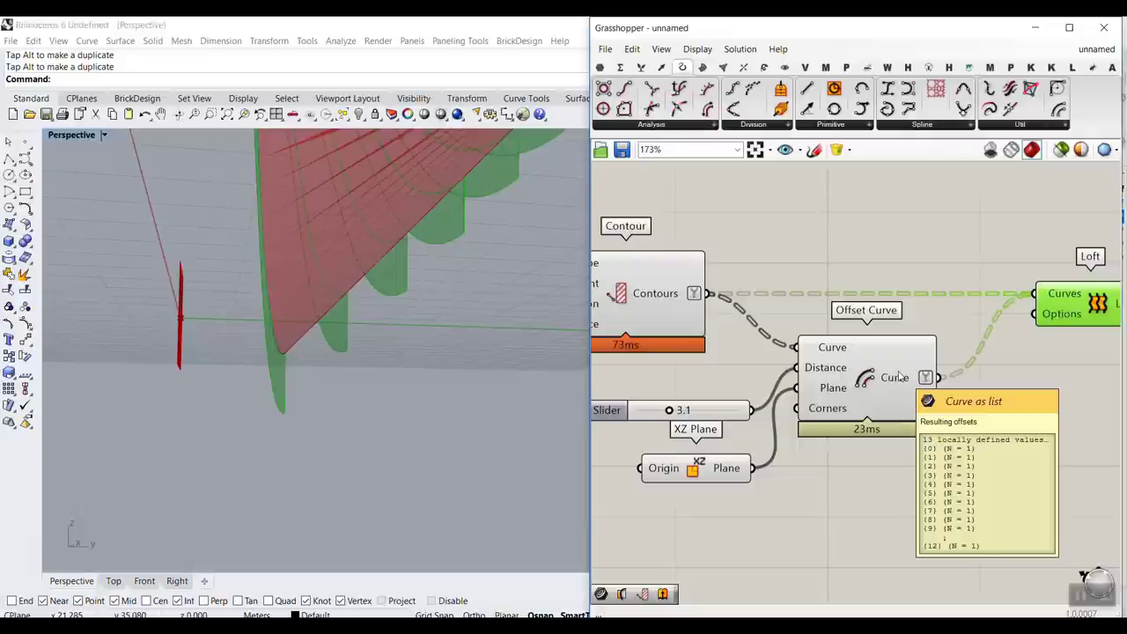
Step: Add an Extrude component and connect the slats' Loft output to its Base input
scroll(899, 377, down, 4)
right_drag(556, 329, 448, 315)
scroll(797, 317, up, 4)
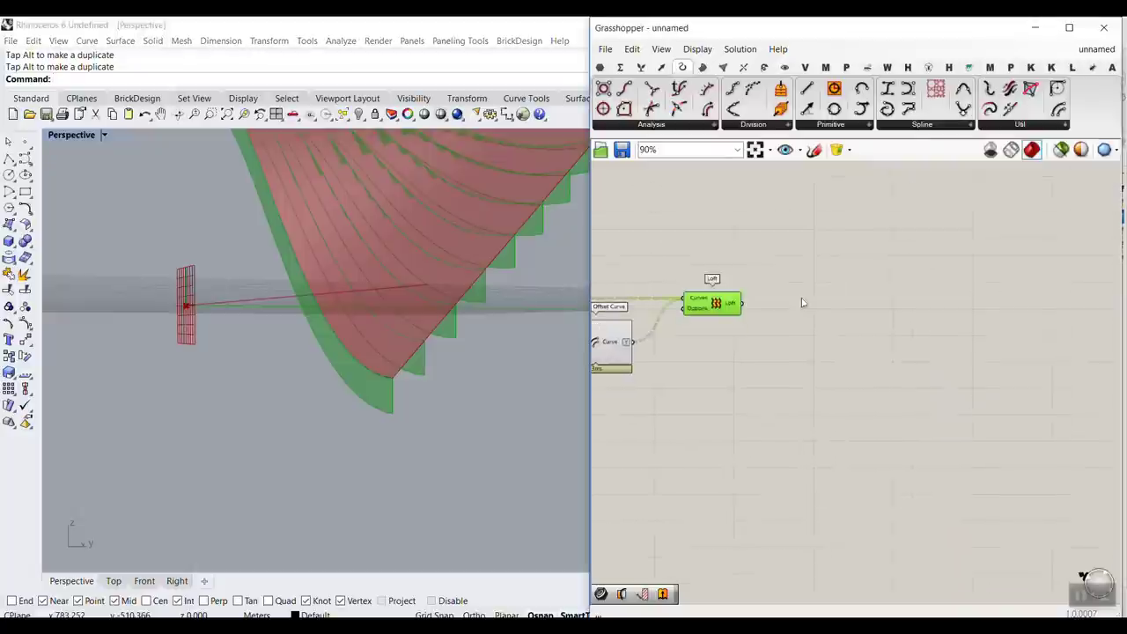
double_click(792, 333)
text(extrude)
key(Return)
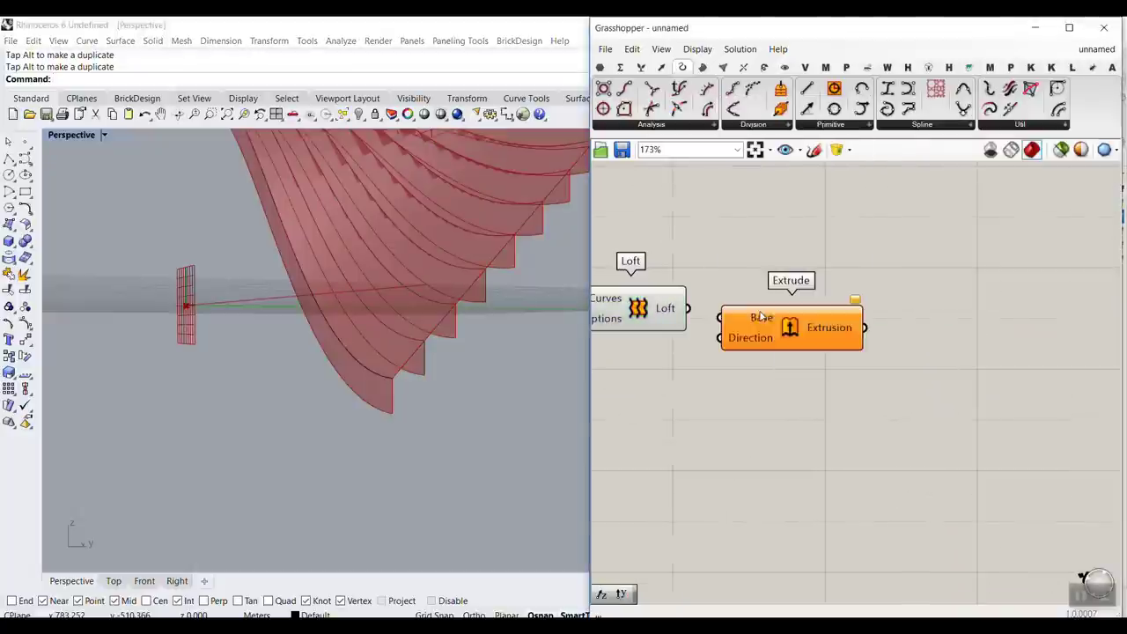
scroll(677, 320, up, 2)
drag(668, 301, 709, 312)
drag(775, 342, 905, 402)
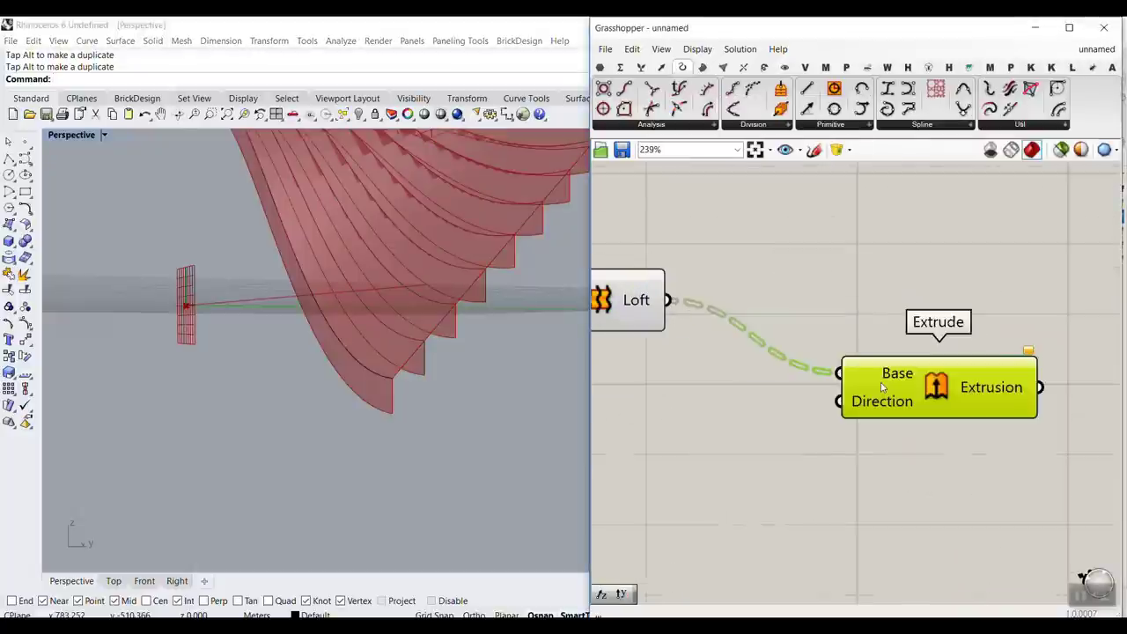
Step: Add a Unit Y vector and connect it to the Extrude's Direction input
double_click(704, 435)
text(unit y)
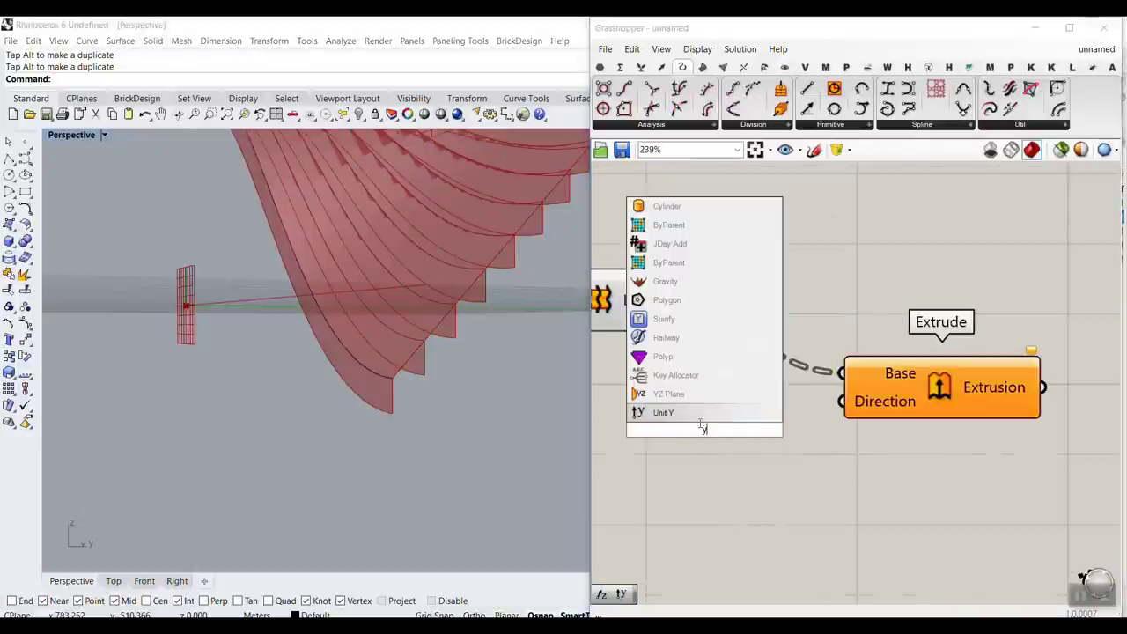
key(Return)
drag(801, 429, 847, 412)
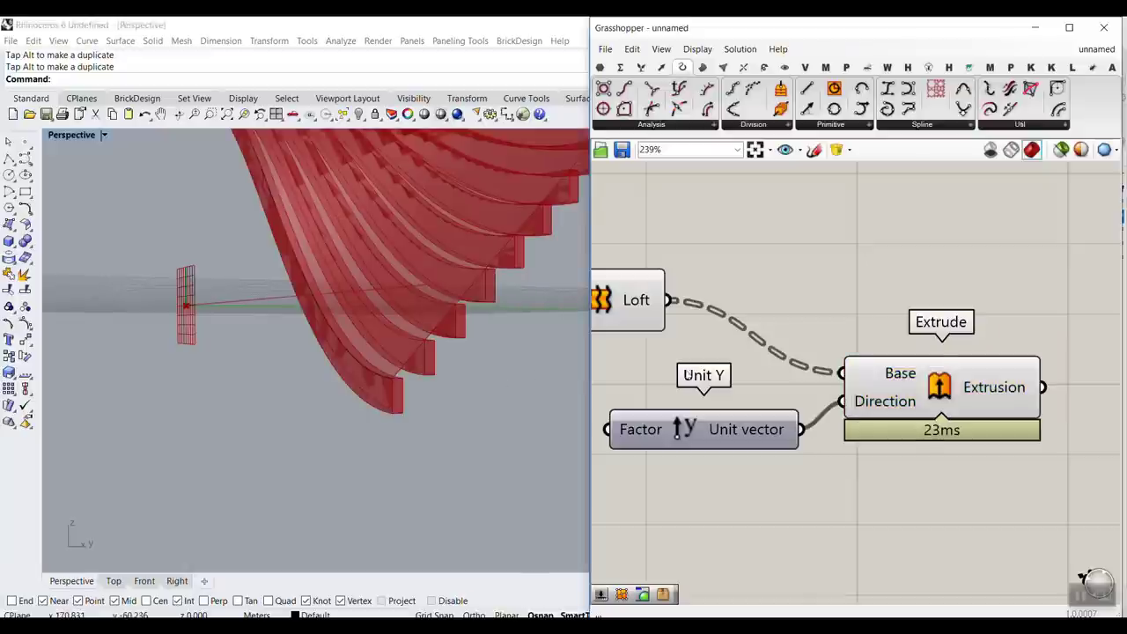
scroll(939, 368, down, 5)
right_drag(657, 351, 824, 368)
right_drag(431, 298, 398, 349)
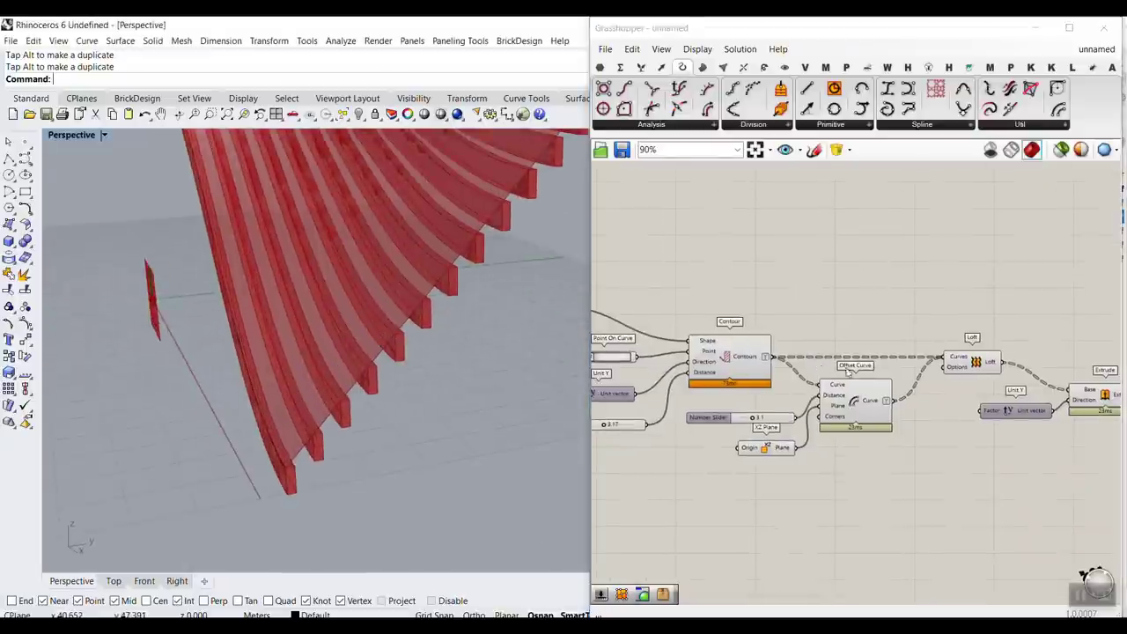
Step: Connect the contour distance slider to the Factor input of the Extrude's Unit Y vector
right_drag(636, 391, 789, 388)
scroll(789, 389, up, 2)
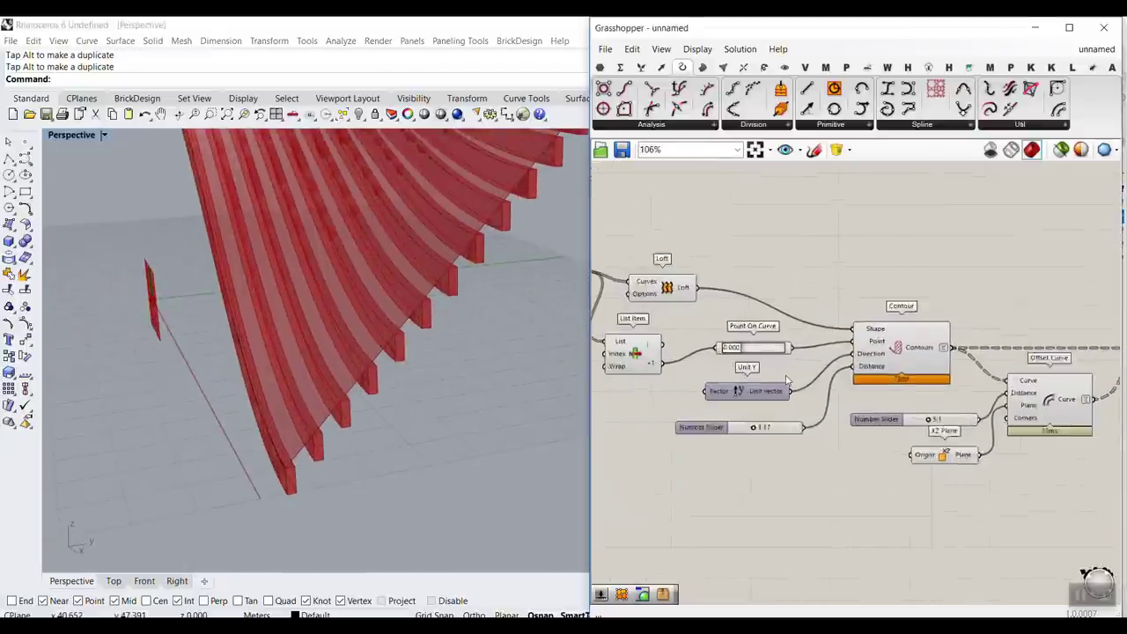
click(783, 442)
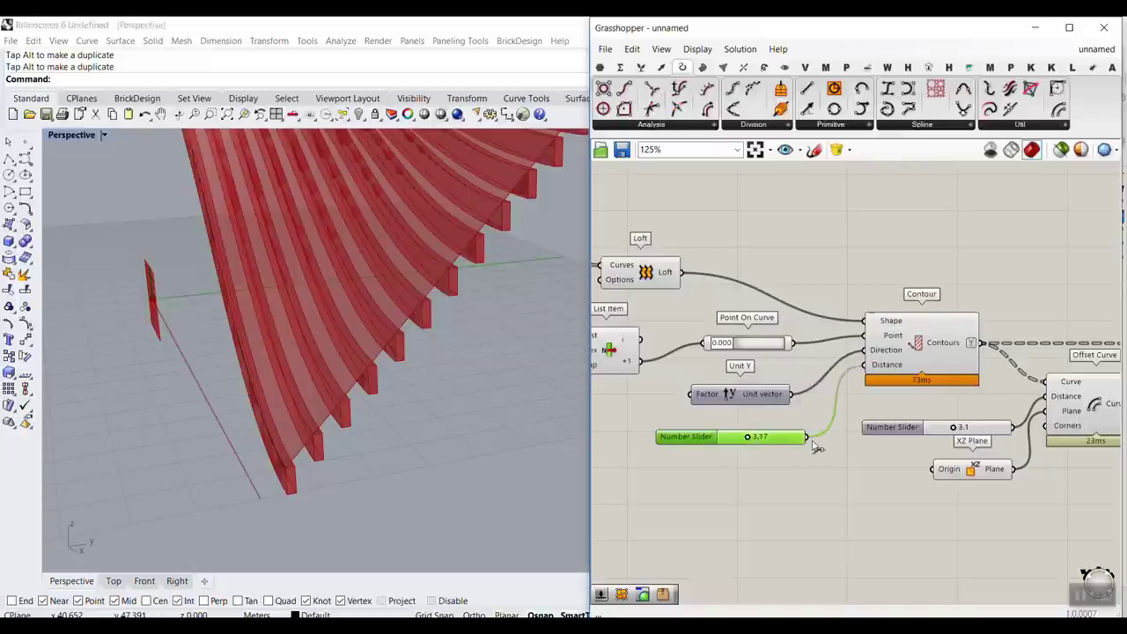
mouse_move(809, 439)
mouse_down()
mouse_move(750, 428)
mouse_move(849, 426)
mouse_move(814, 430)
mouse_up()
scroll(752, 427, down, 9)
scroll(927, 418, up, 8)
scroll(814, 431, up, 3)
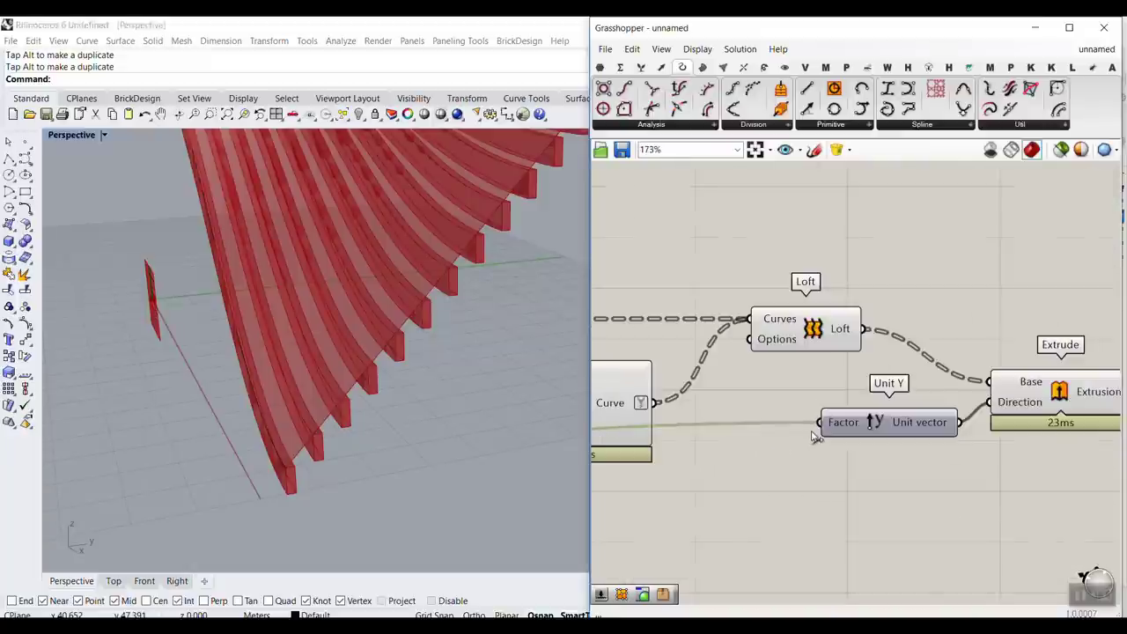
right_drag(493, 400, 417, 339)
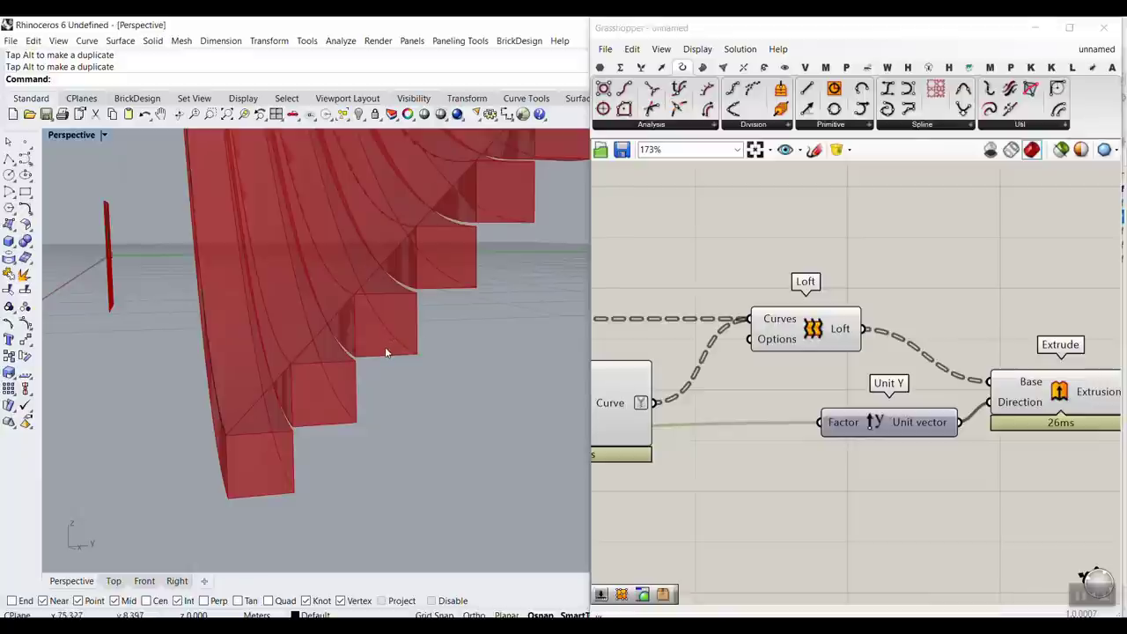
Step: Set the offset distance slider to 4.0
right_drag(766, 348, 883, 336)
scroll(883, 337, down, 2)
scroll(643, 394, up, 3)
drag(653, 382, 666, 382)
scroll(347, 330, down, 8)
right_drag(347, 330, 468, 356)
Step: Turn off the preview of the first Loft component, which feeds the Contour's Shape input
scroll(608, 288, down, 7)
right_drag(608, 289, 882, 321)
scroll(748, 289, up, 5)
right_click(725, 246)
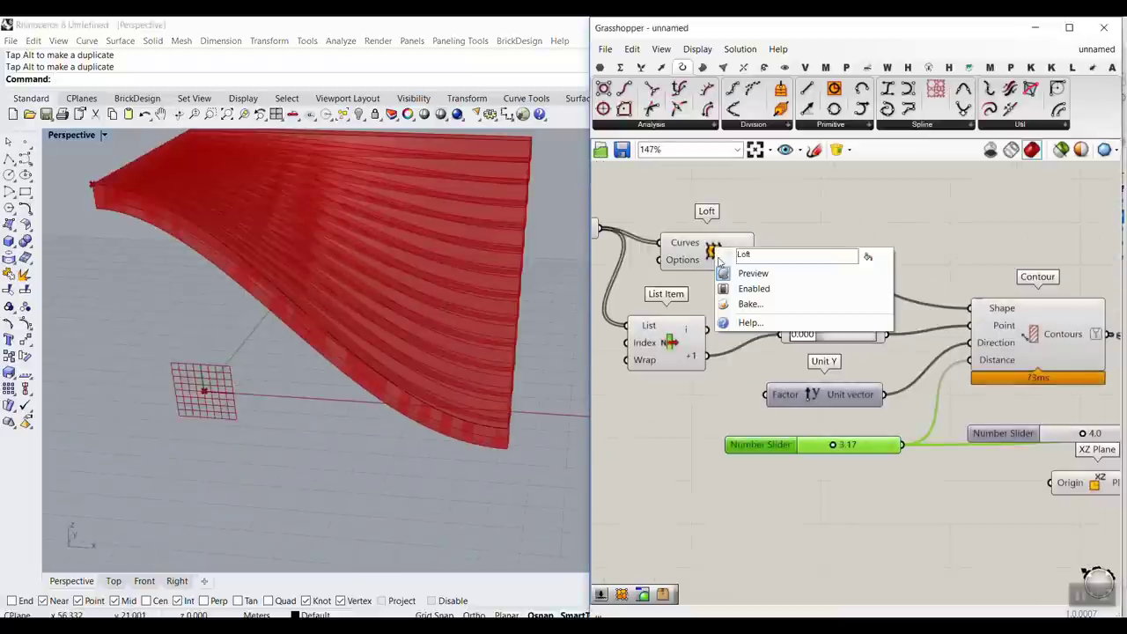
click(748, 270)
right_drag(405, 354, 354, 353)
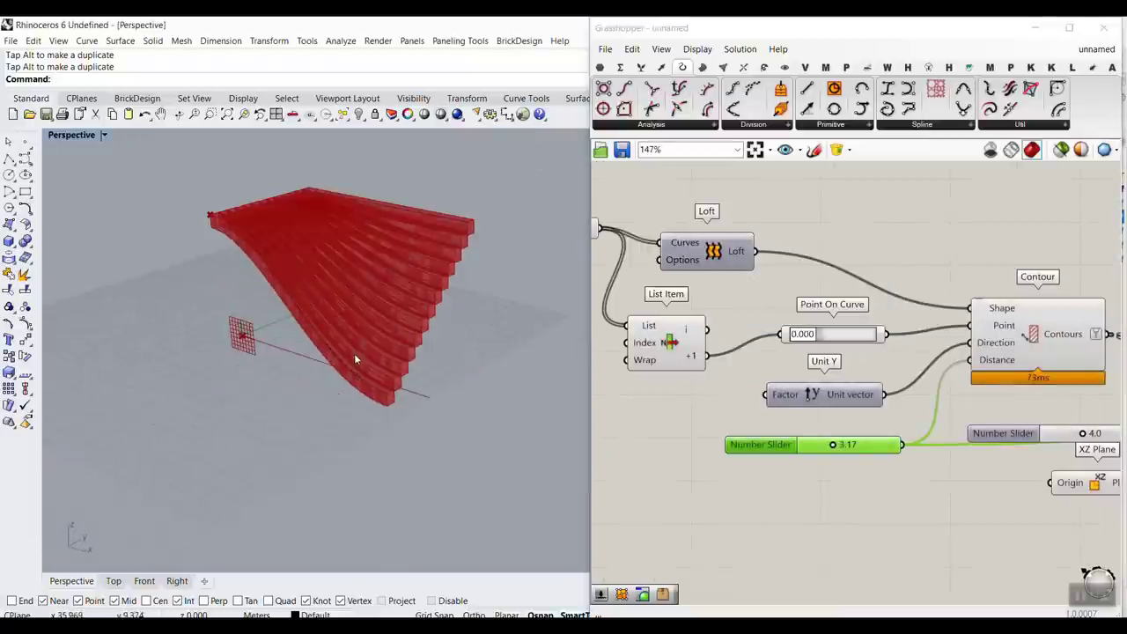
Step: Add a Custom Preview component and connect the Extrude's Extrusion output to its Geometry input
scroll(991, 328, down, 3)
scroll(817, 318, up, 3)
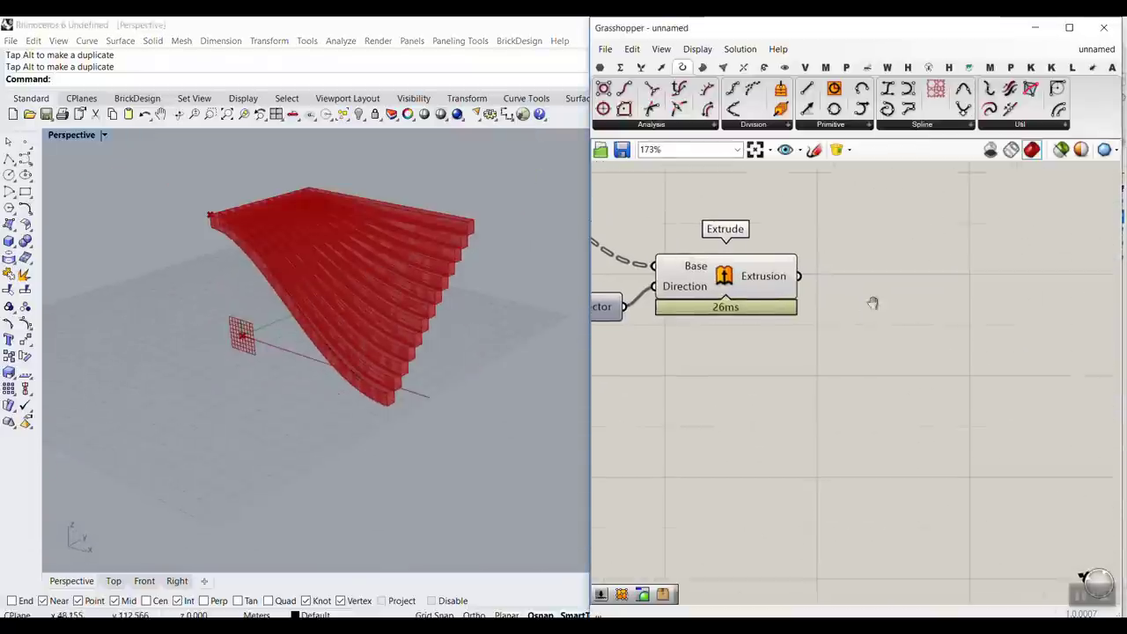
click(785, 67)
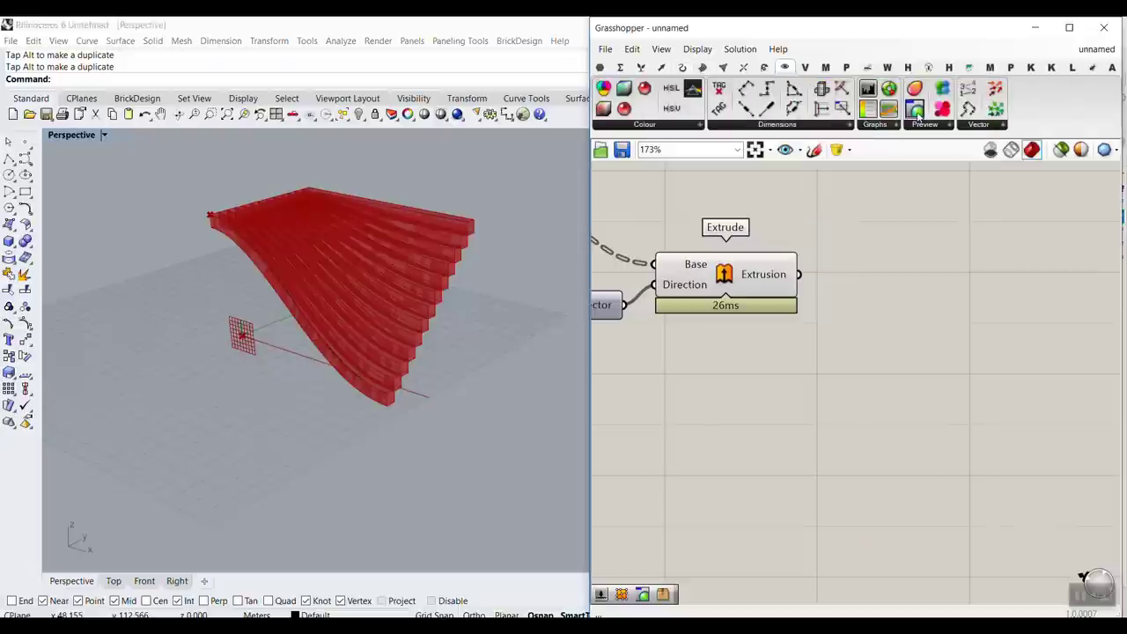
drag(914, 108, 885, 310)
drag(799, 275, 922, 335)
click(853, 382)
Step: Select all components upstream of the Custom Preview and turn off their preview
scroll(747, 298, down, 5)
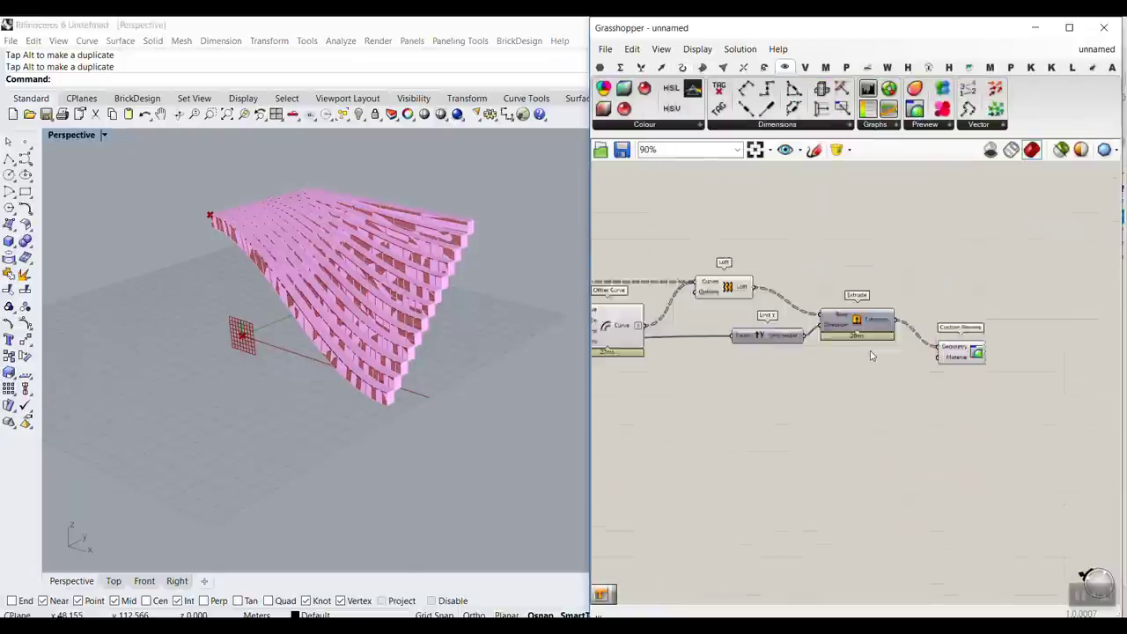
drag(606, 289, 883, 374)
right_click(795, 276)
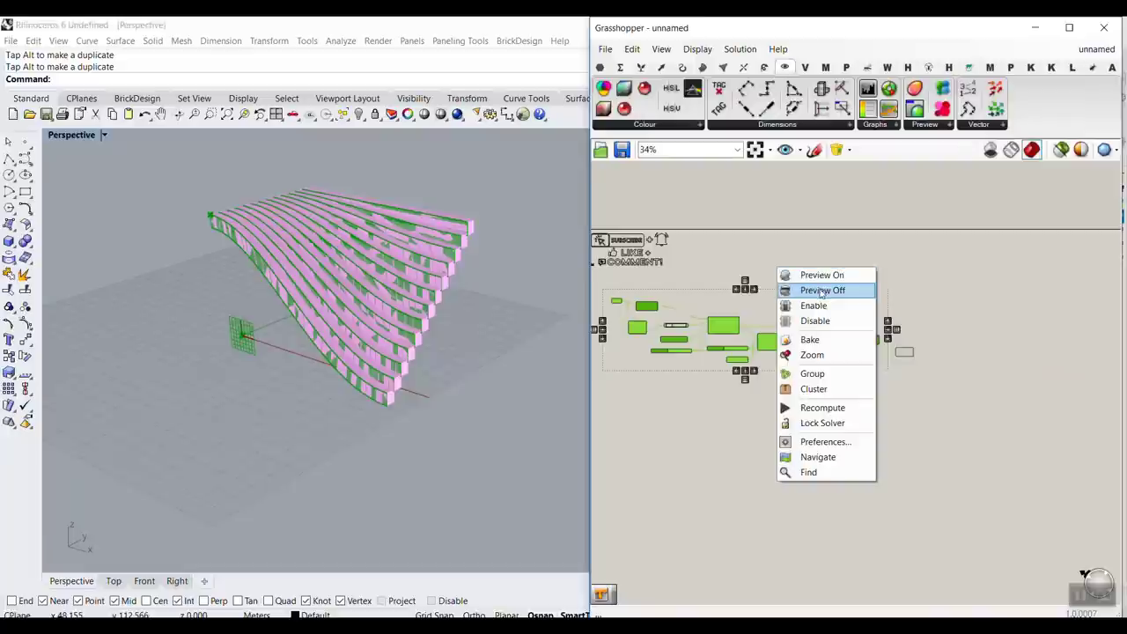
click(821, 289)
Step: Add a Colour Swatch to the Custom Preview's Material input and set it to dark purple (R 106, G 66, B 109)
scroll(818, 258, up, 5)
double_click(712, 368)
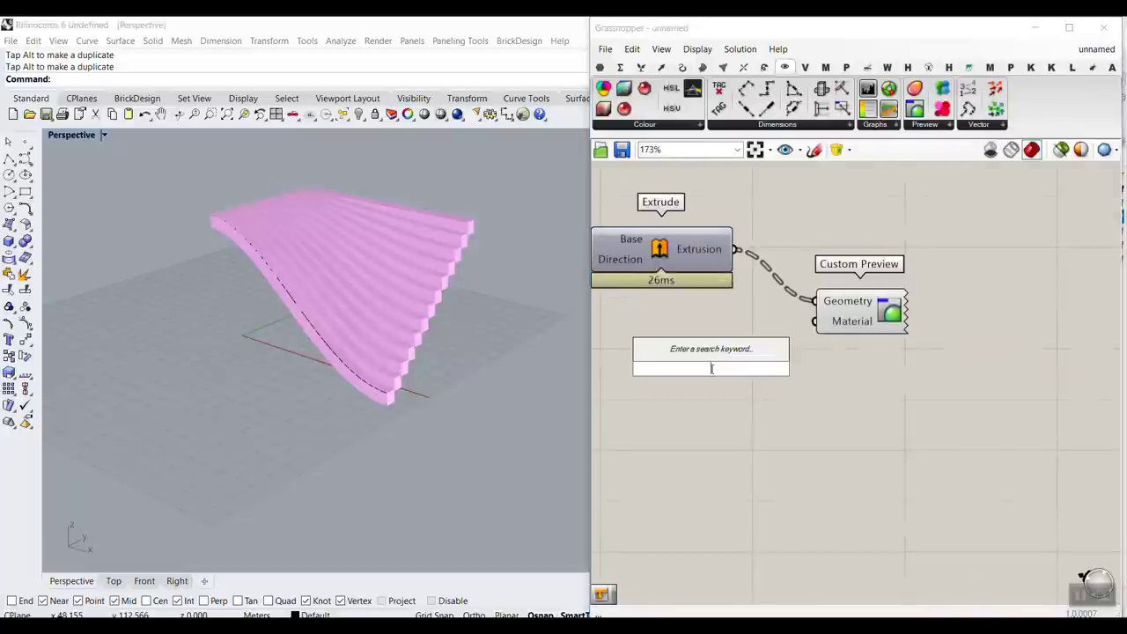
text(swa)
click(711, 295)
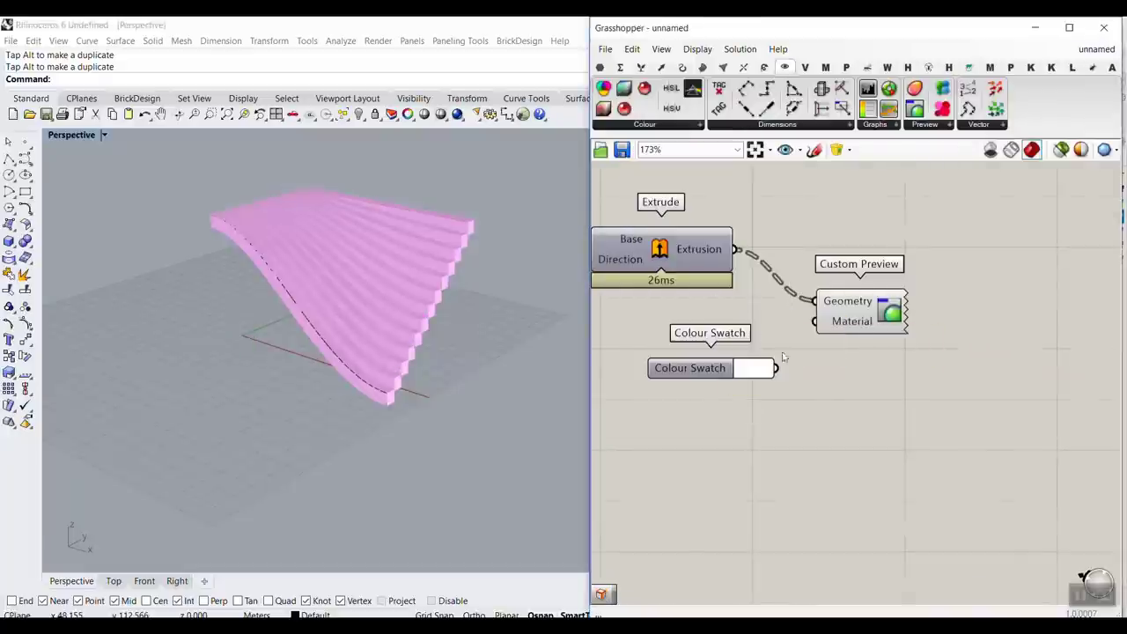
drag(803, 338, 813, 321)
click(755, 368)
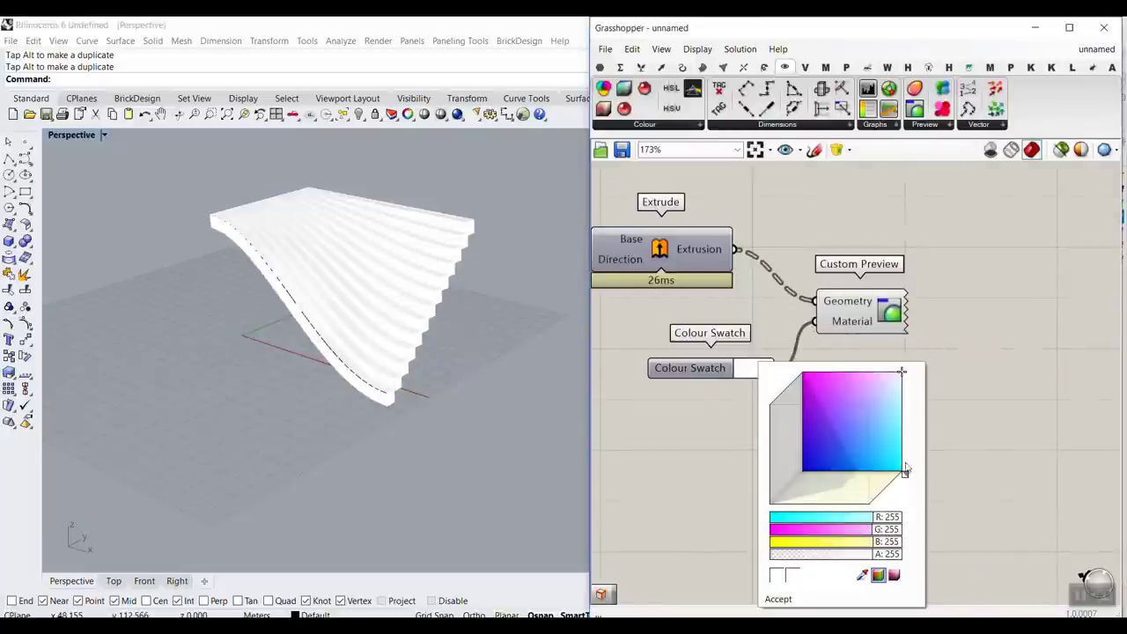
drag(905, 471, 885, 492)
click(809, 448)
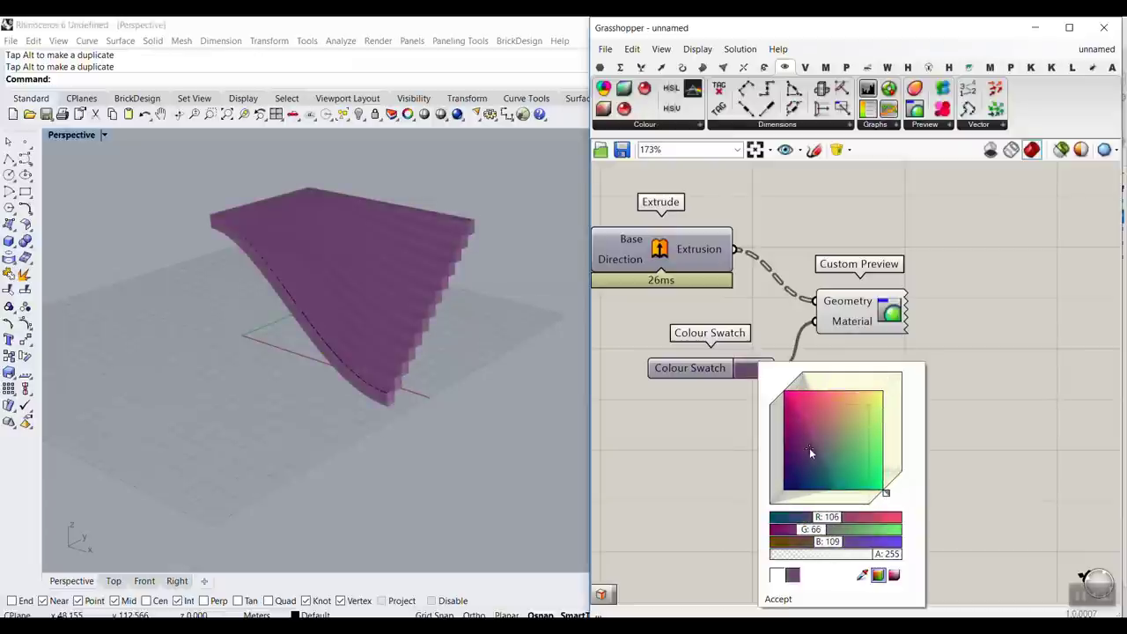
click(947, 222)
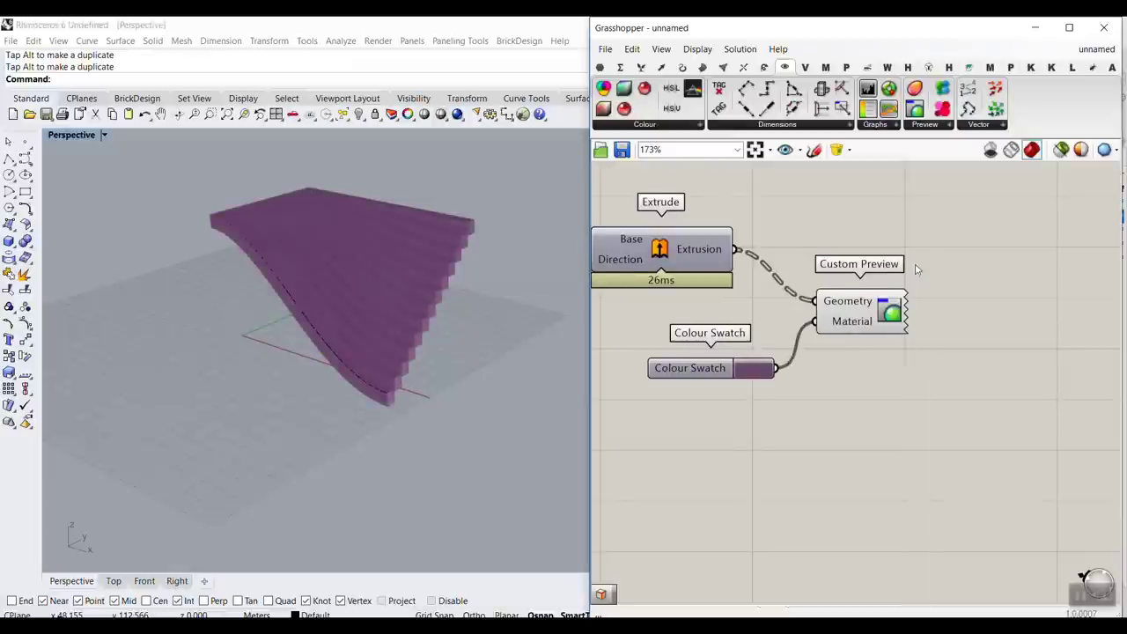
Step: Add a Brep Edges component and connect the Extrusion output to its Brep input
scroll(362, 316, up, 5)
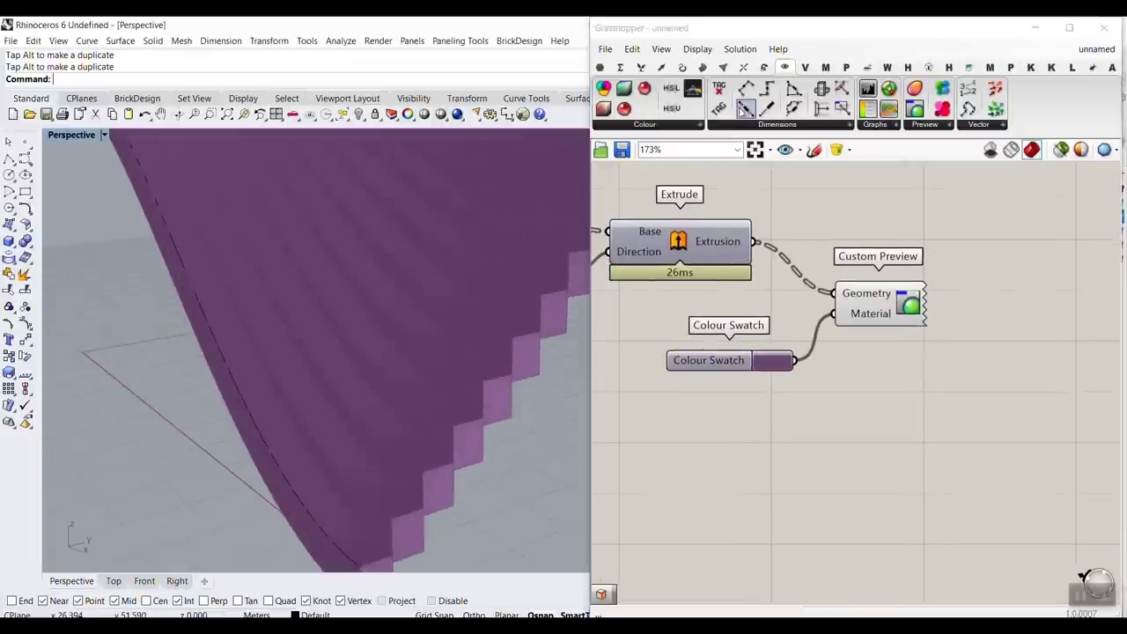
click(702, 67)
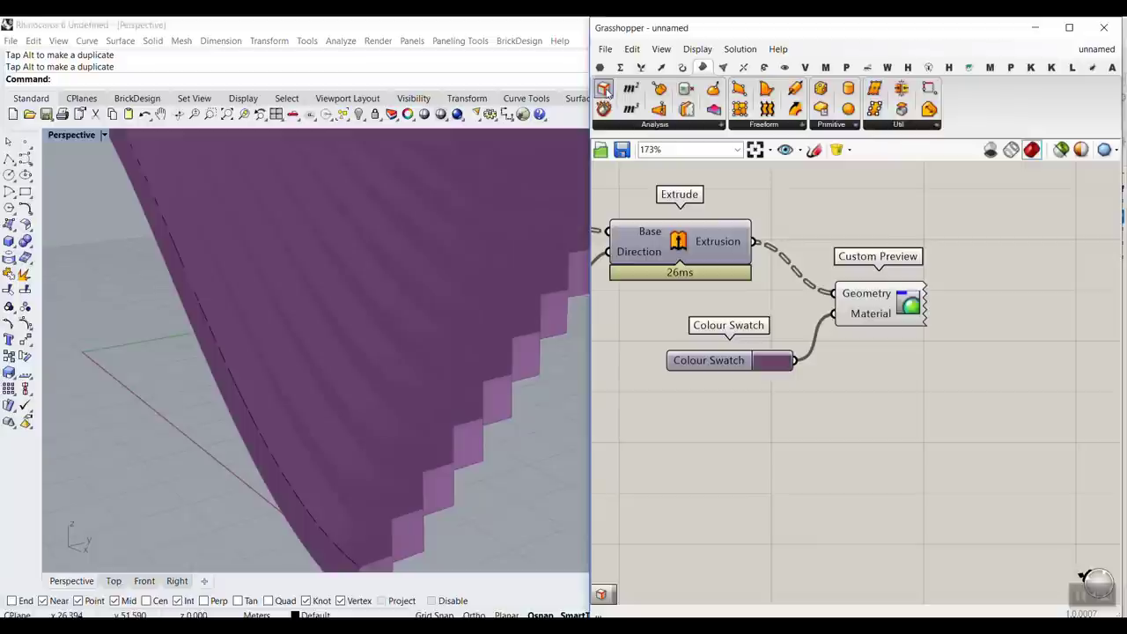
drag(606, 90, 867, 466)
drag(755, 241, 795, 474)
Step: Duplicate the Custom Preview with its Colour Swatch, and connect the Brep Edges' Interior output to the copy's Geometry input
scroll(863, 423, down, 2)
right_drag(863, 423, 752, 359)
drag(771, 387, 727, 401)
drag(819, 322, 685, 280)
drag(786, 255, 916, 436)
key(alt)
click(779, 428)
scroll(772, 432, up, 1)
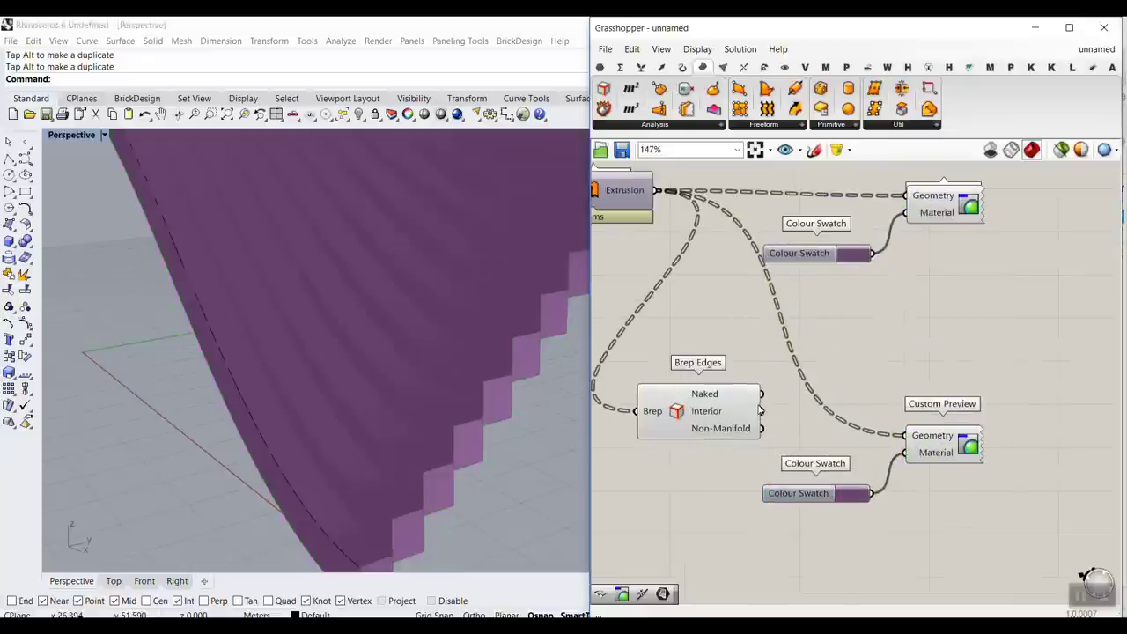
drag(765, 411, 906, 435)
Step: Set the duplicated Colour Swatch for the slat edges to white
right_drag(848, 493, 841, 434)
click(841, 435)
click(940, 449)
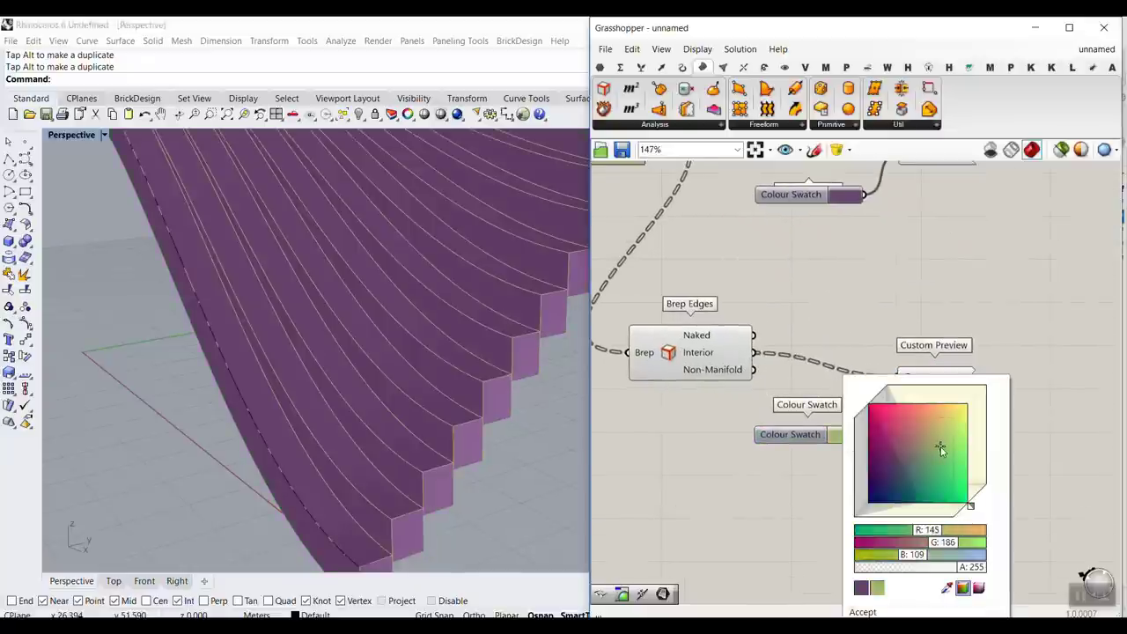
drag(970, 506, 1012, 474)
drag(974, 409, 1006, 364)
click(942, 346)
Step: Examine the coloured slats and their edge lines in the perspective view and the overall component layout
scroll(939, 345, down, 3)
scroll(447, 370, down, 5)
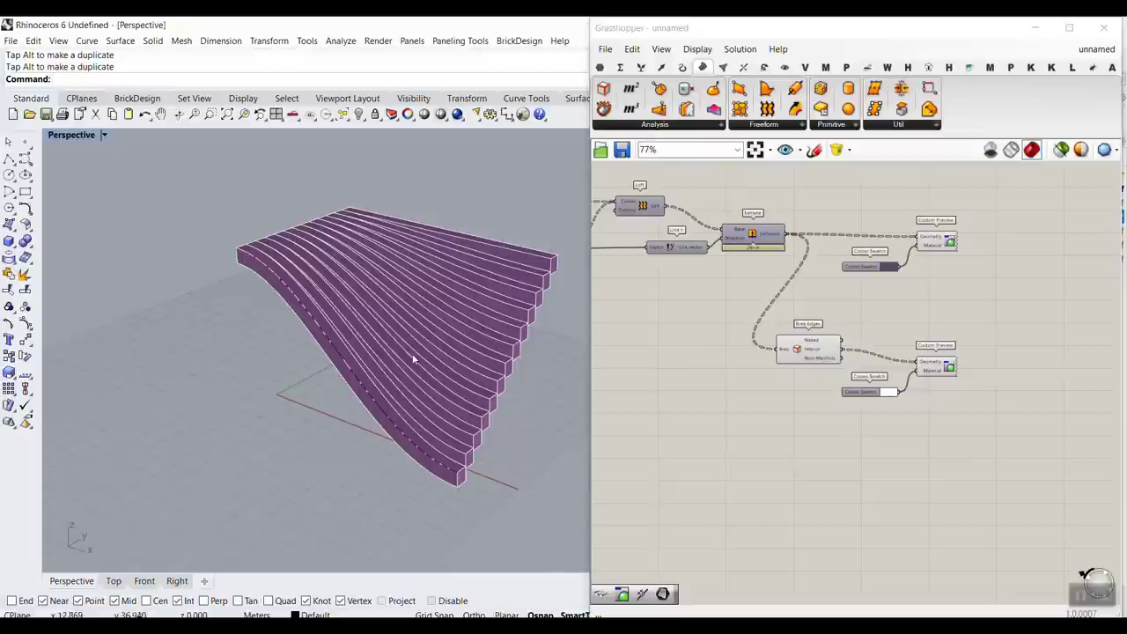
right_drag(413, 353, 312, 352)
scroll(312, 353, down, 3)
scroll(434, 315, up, 5)
scroll(757, 290, down, 5)
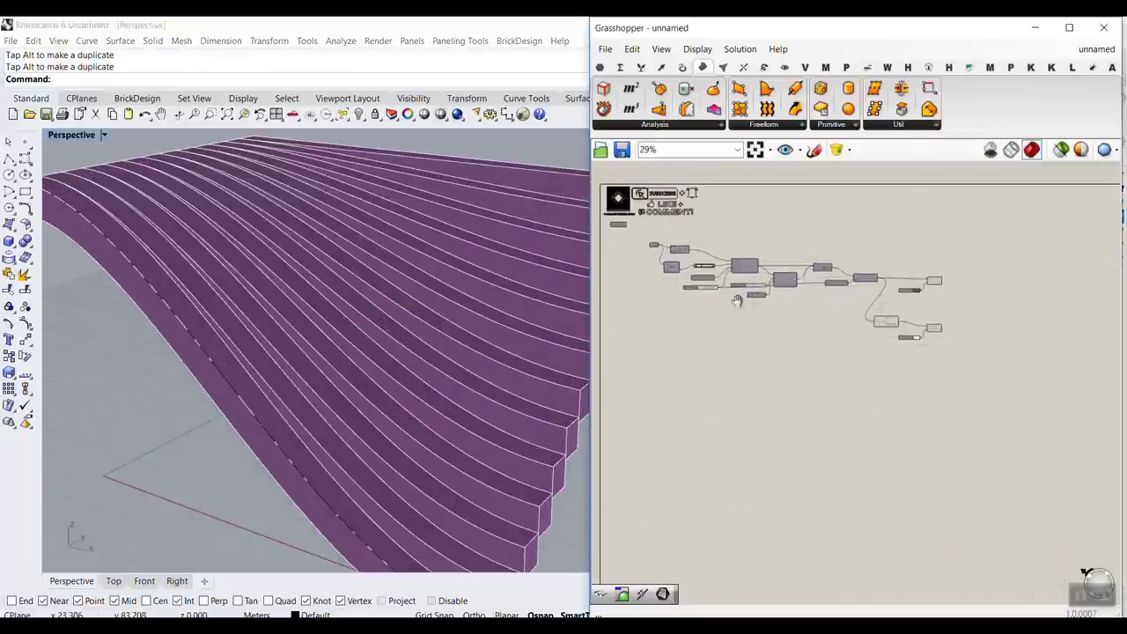
Step: Set the contour distance slider to 4.84 and the Offset Curve distance slider to 4.0
scroll(405, 290, down, 4)
scroll(757, 290, up, 10)
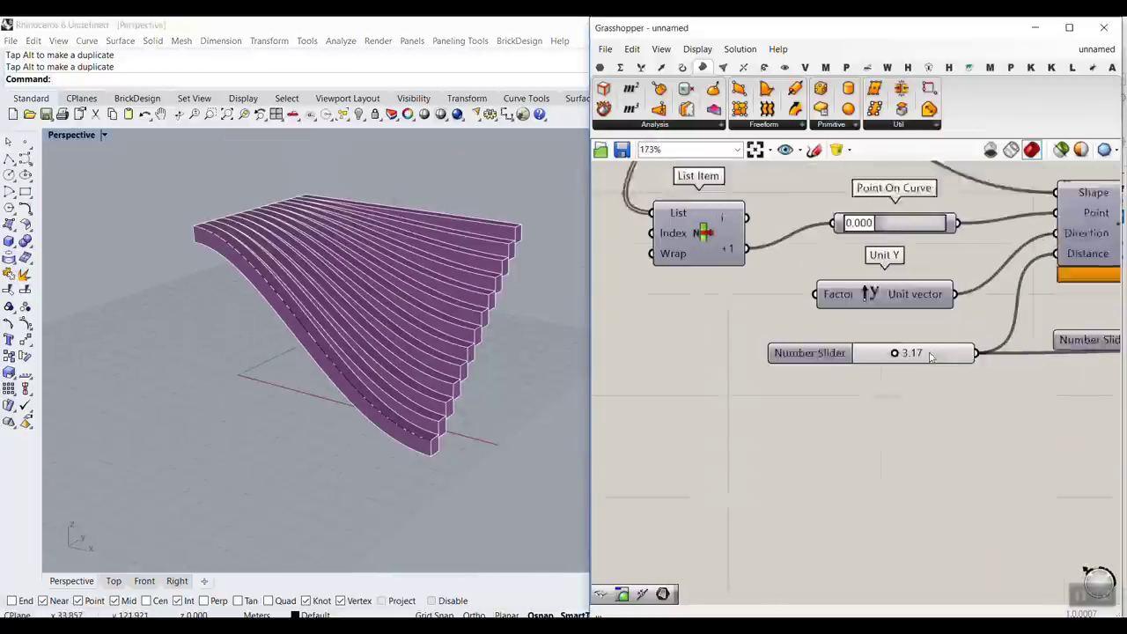
drag(895, 355, 913, 354)
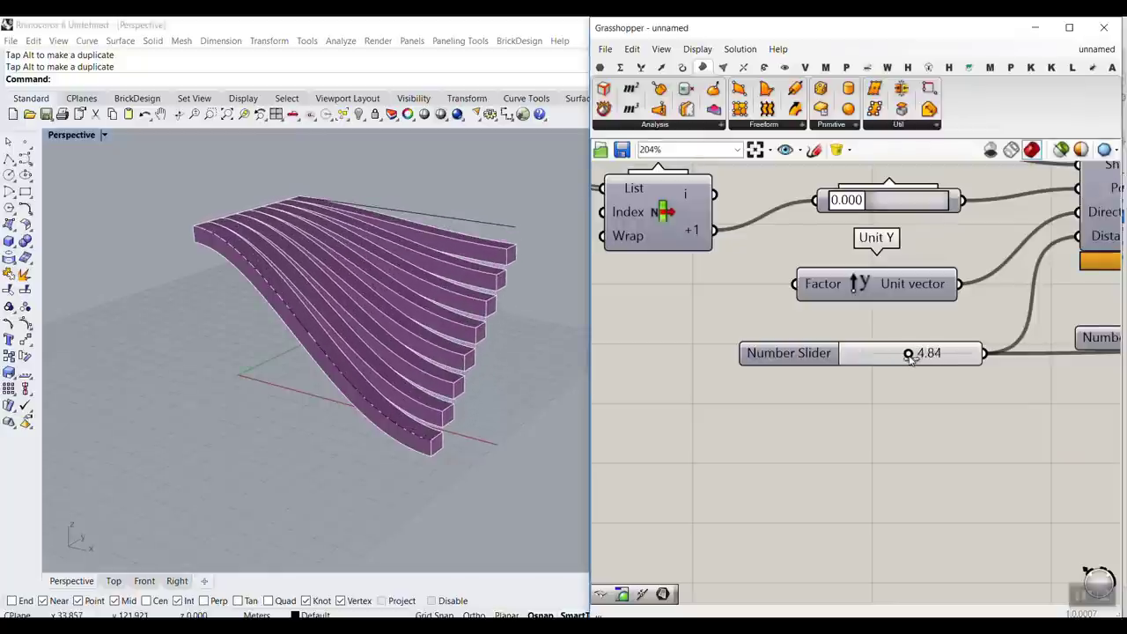
right_drag(913, 354, 775, 357)
scroll(779, 339, down, 3)
scroll(779, 297, up, 1)
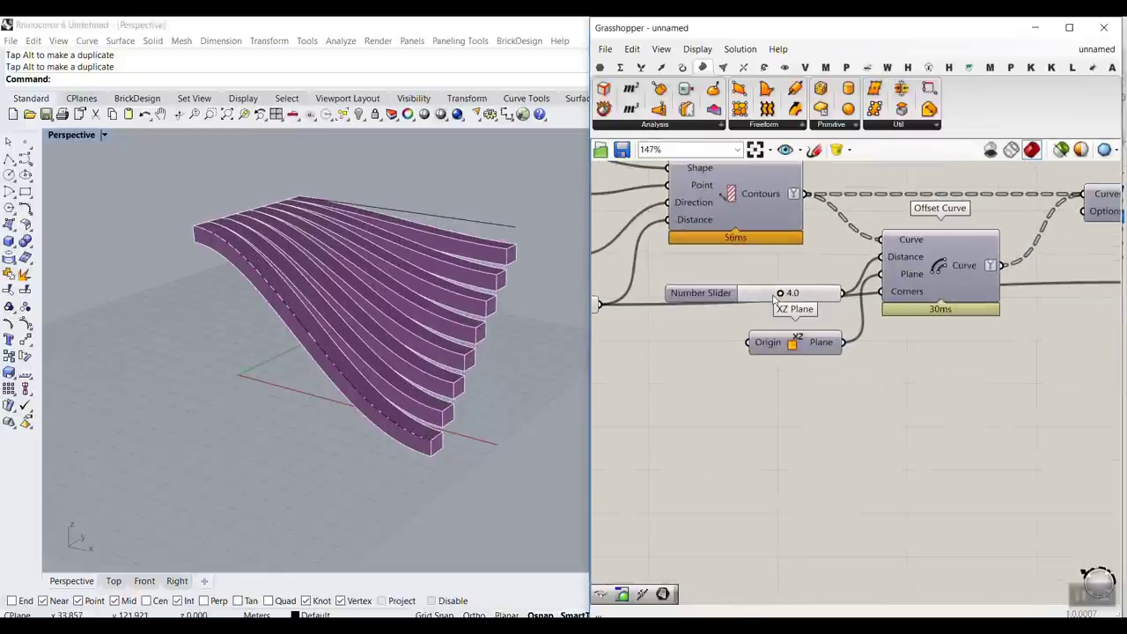
mouse_move(781, 295)
mouse_down()
mouse_move(809, 295)
mouse_move(778, 295)
mouse_up()
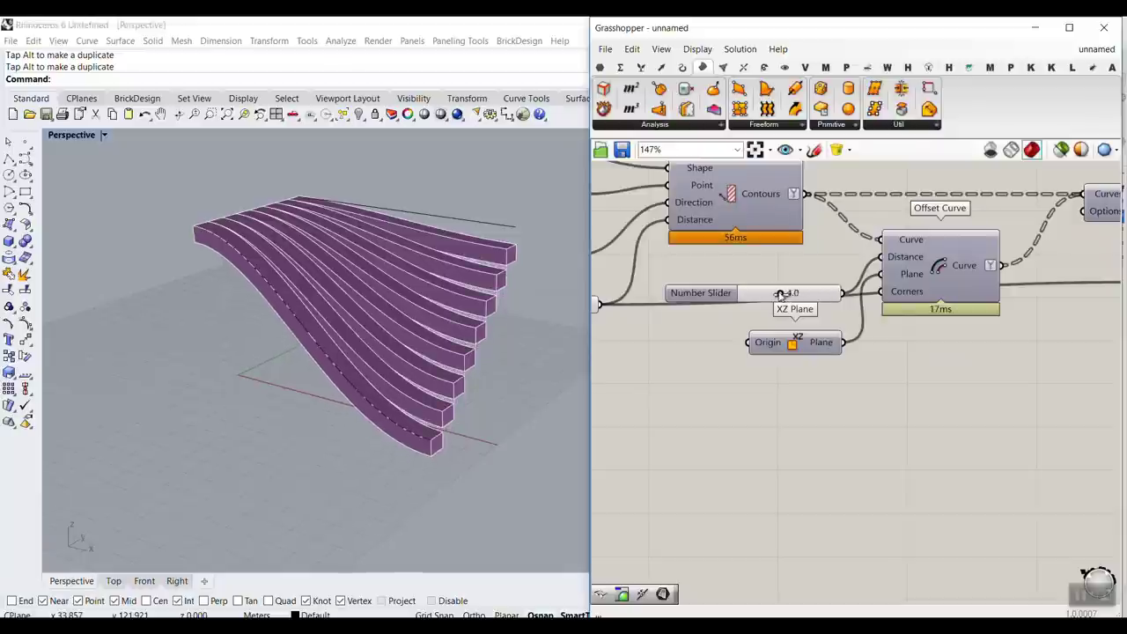
scroll(821, 352, down, 3)
scroll(758, 310, up, 6)
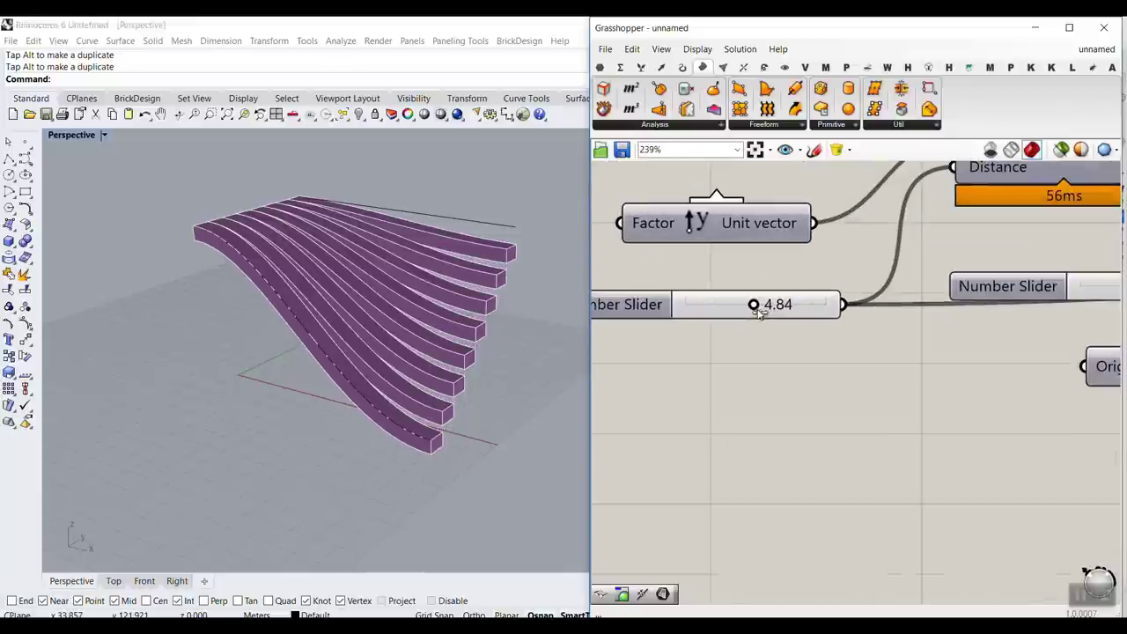
Step: Set the contour distance slider to 3.25 and the Offset Curve distance slider to 3.5, and check the slats
drag(754, 305, 732, 305)
right_drag(342, 372, 474, 368)
right_drag(1022, 321, 765, 302)
drag(874, 268, 873, 266)
right_drag(290, 299, 450, 297)
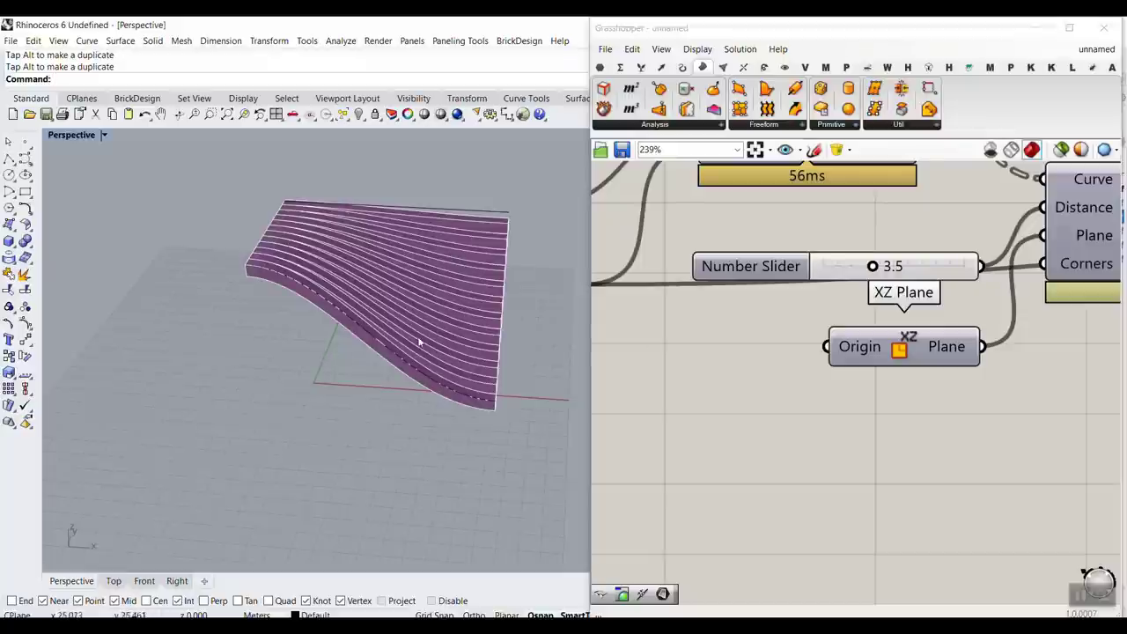
Step: Loft a Rhino surface between the two base curves with the default loft options
right_drag(793, 312, 935, 340)
scroll(956, 341, down, 3)
right_drag(758, 319, 960, 435)
right_drag(924, 345, 842, 343)
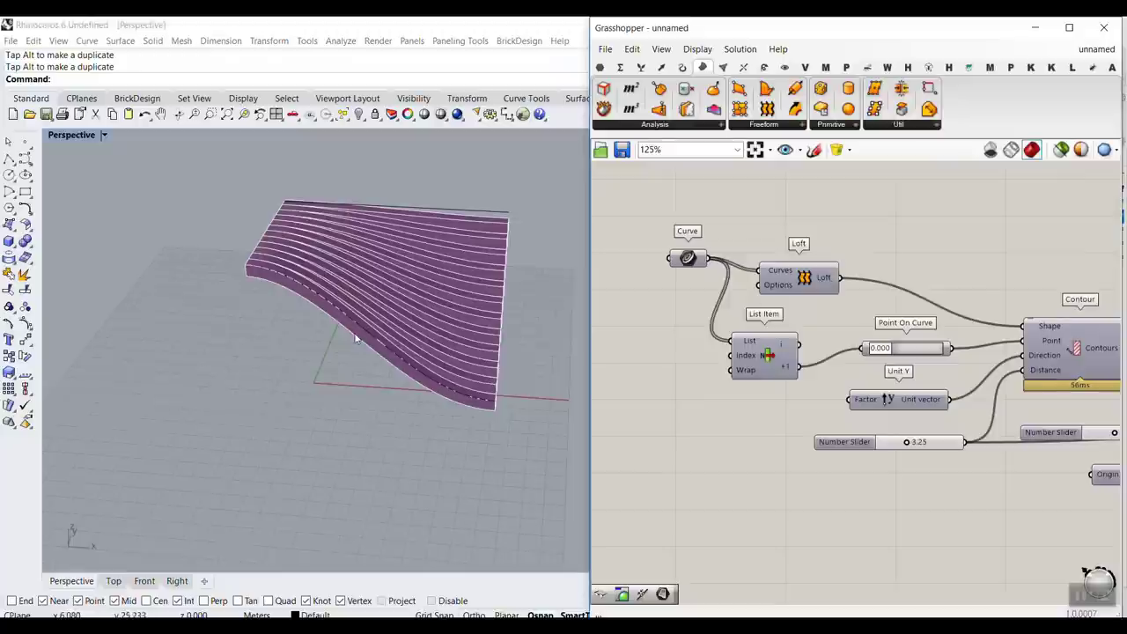
drag(431, 185, 348, 335)
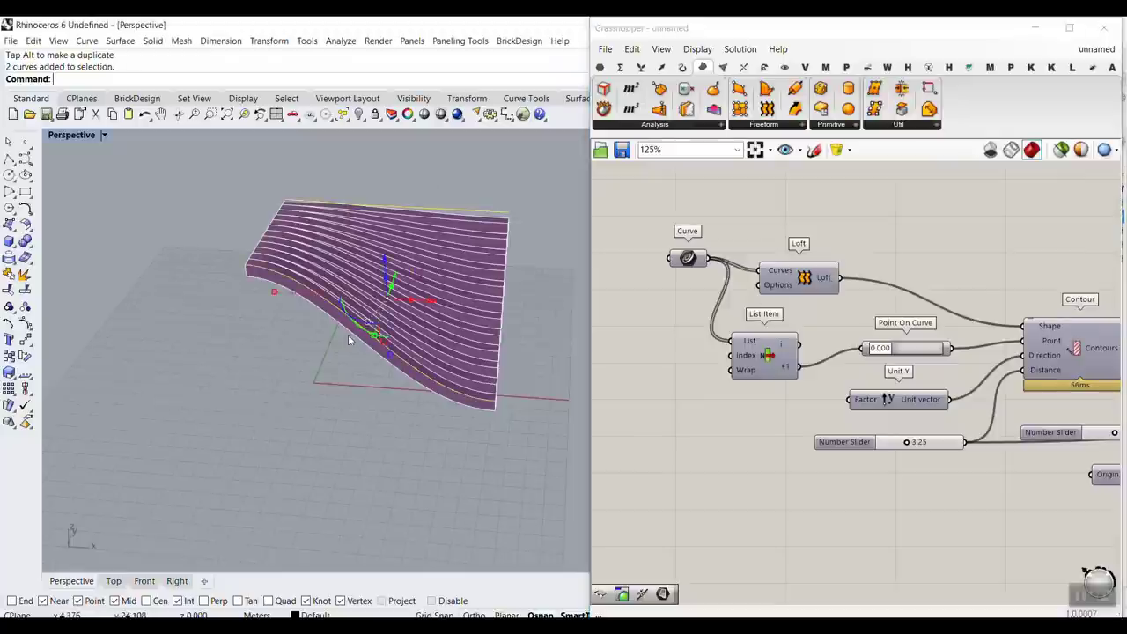
text(loft)
key(Return)
key(Return)
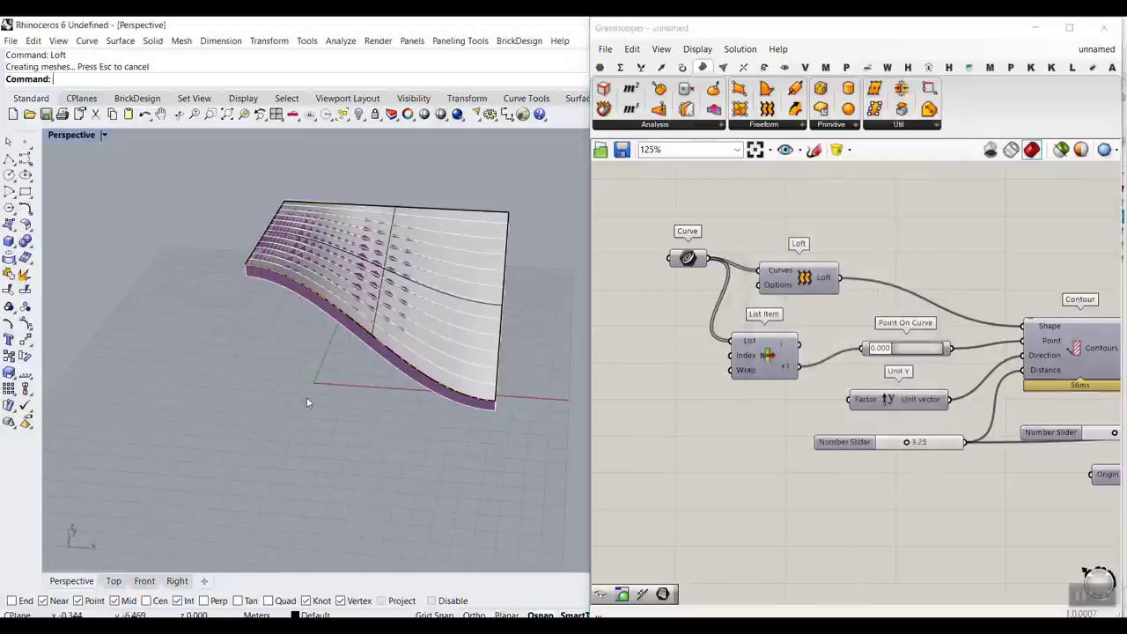
Step: Extend the lofted surface outward from its upper short edge using ExtendSrf with the Line type
text(E)
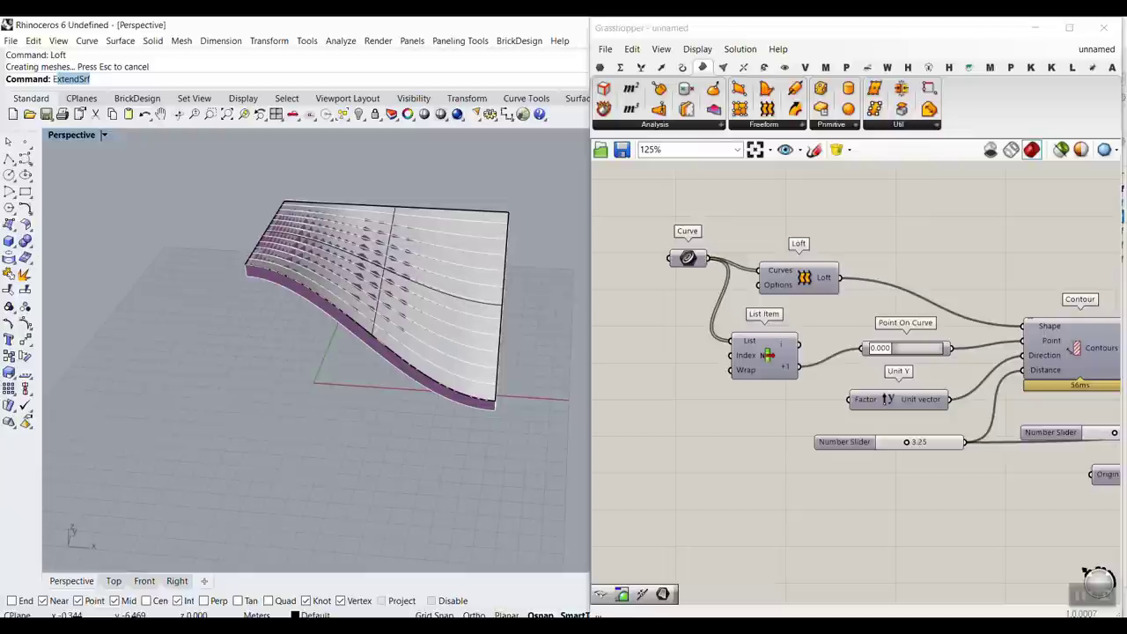
text(xte)
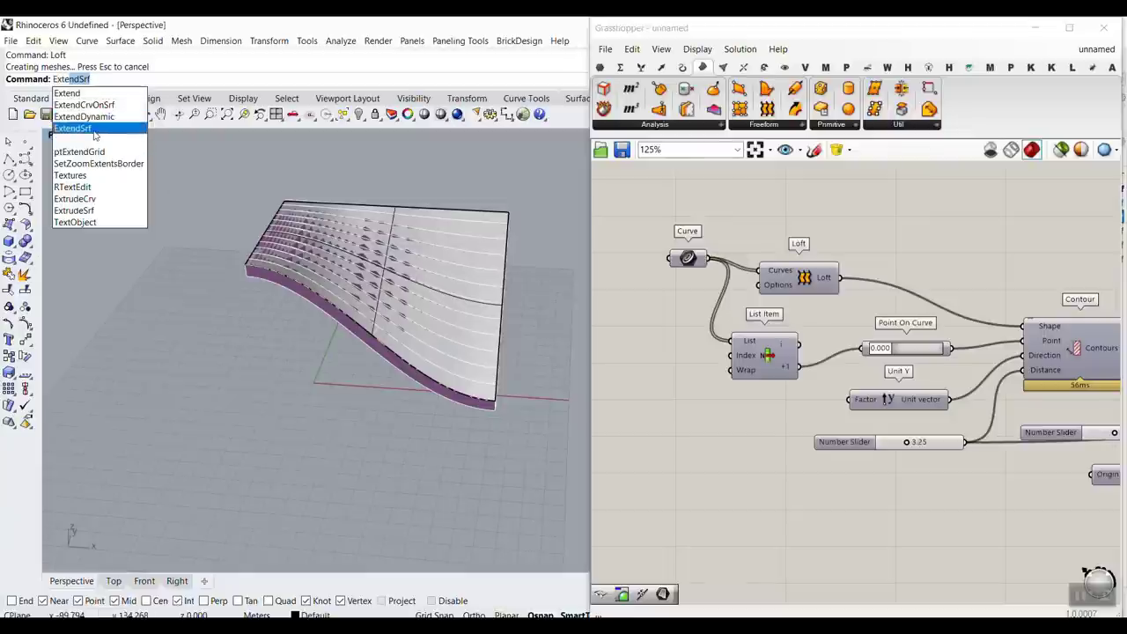
click(97, 130)
click(279, 222)
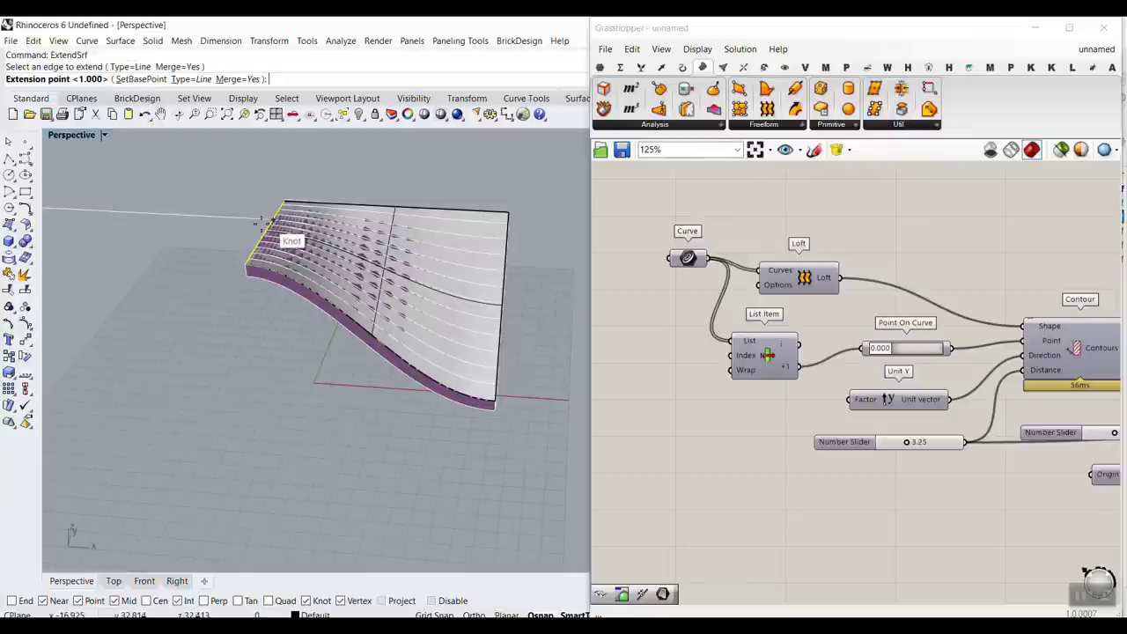
click(154, 230)
right_drag(279, 317, 207, 214)
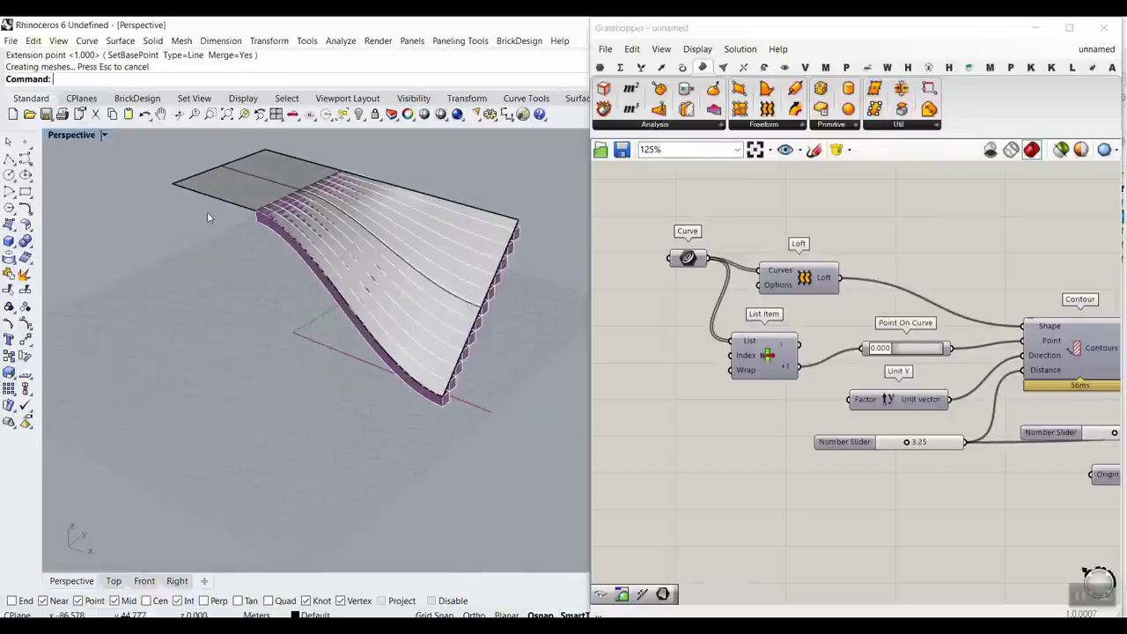
scroll(209, 217, up, 4)
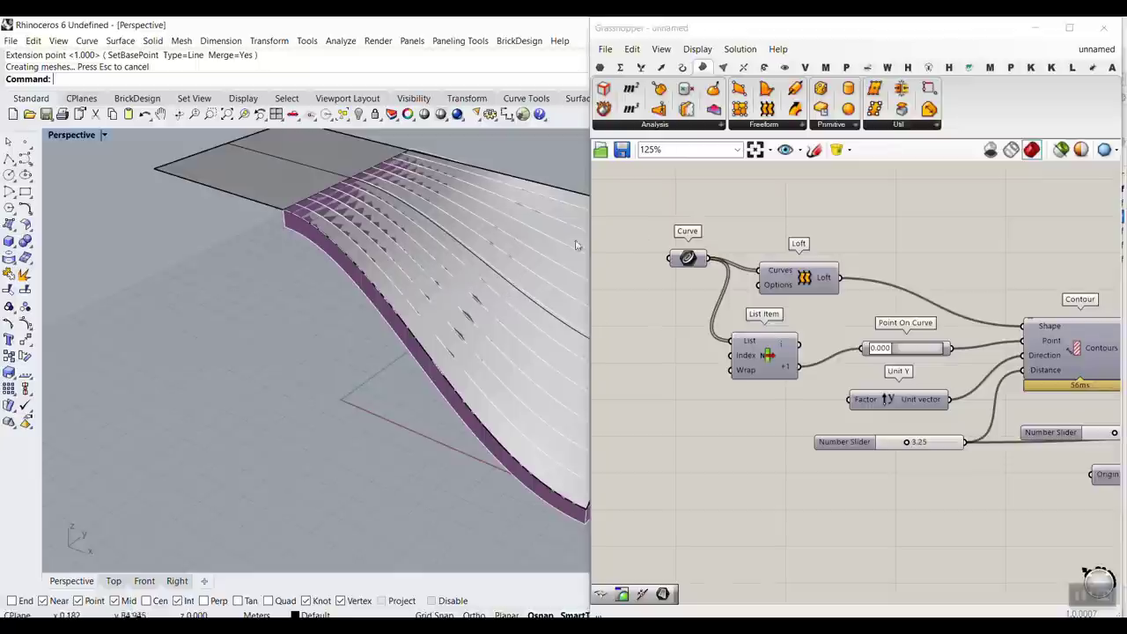
Step: Add a Surface parameter, reference the extended Rhino surface in it, and connect it to the Contour's Shape input instead of the Loft
click(599, 68)
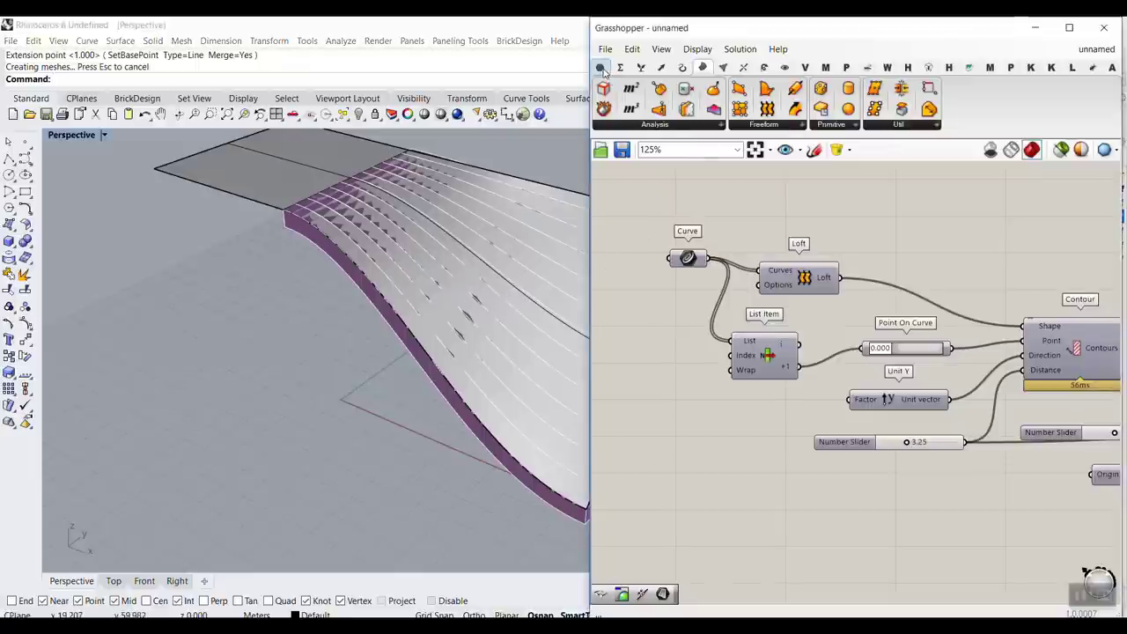
drag(790, 230, 778, 220)
right_click(778, 221)
click(830, 408)
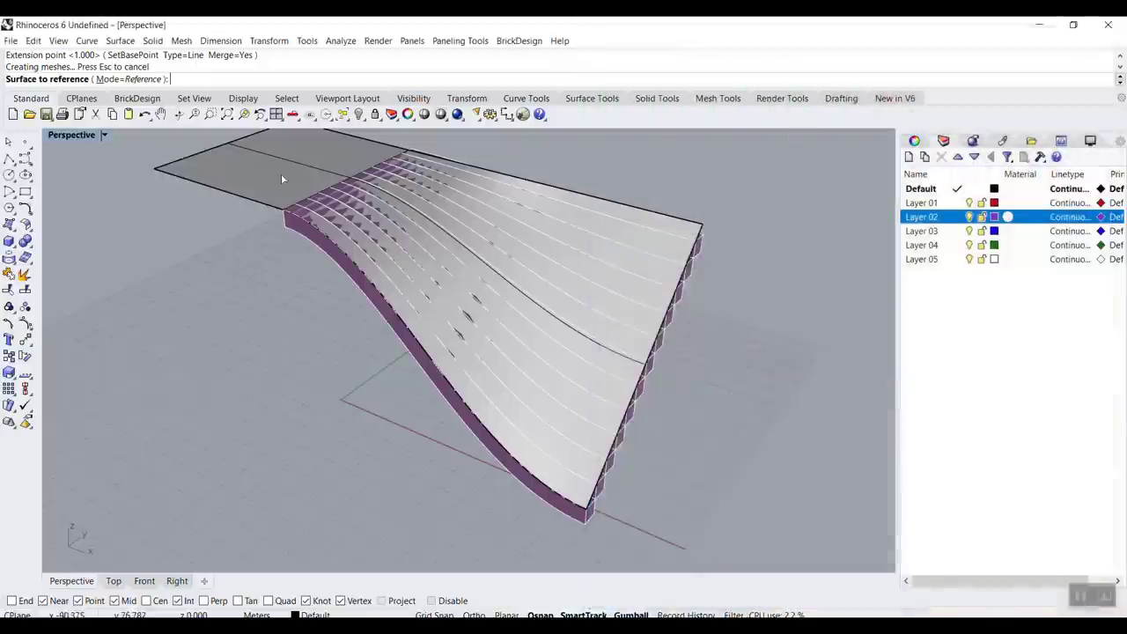
click(282, 180)
right_drag(855, 261, 797, 266)
drag(742, 224, 978, 332)
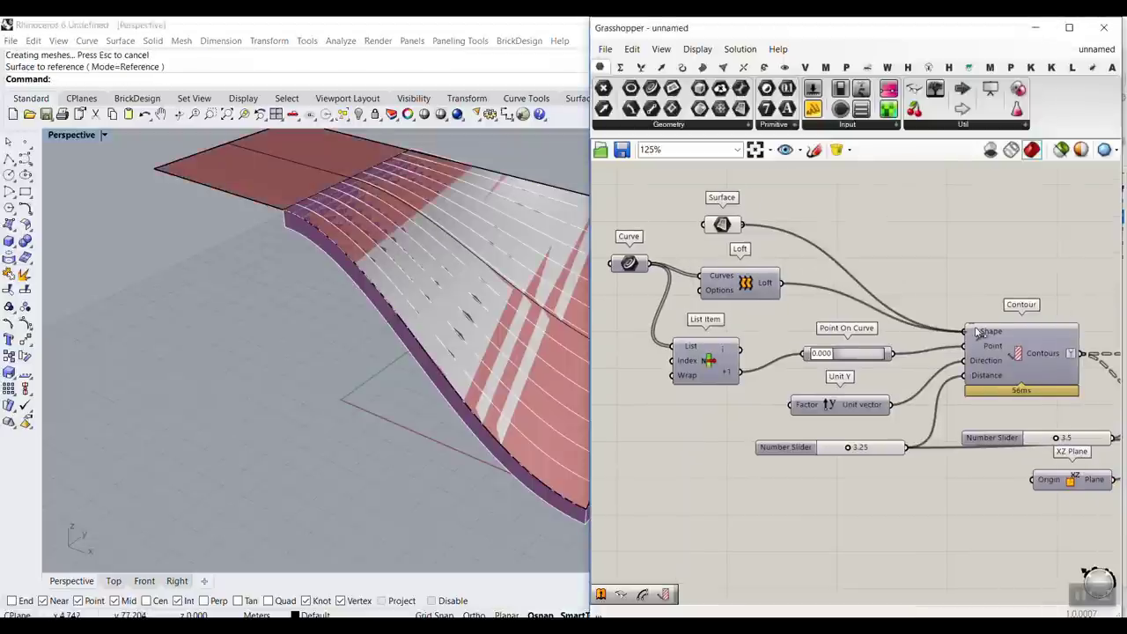
Step: Add a Point parameter set to the extended surface's outer corner, and connect it to the Contour's Point input instead of Point On Curve
right_drag(335, 286, 281, 295)
scroll(201, 292, down, 4)
scroll(821, 341, up, 2)
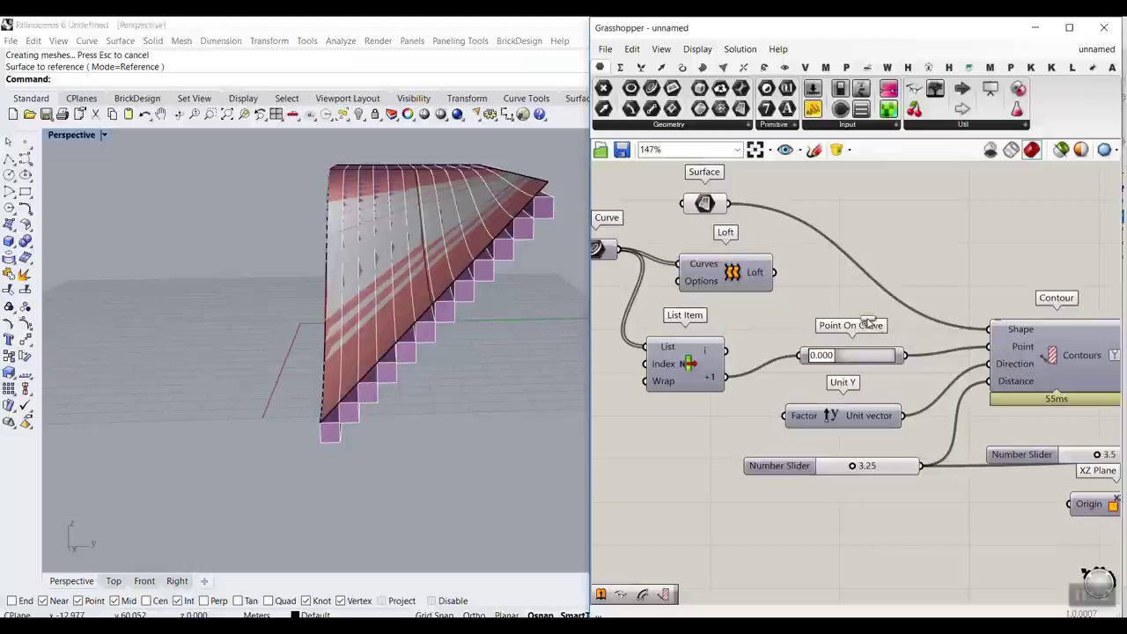
click(866, 319)
drag(889, 320, 983, 350)
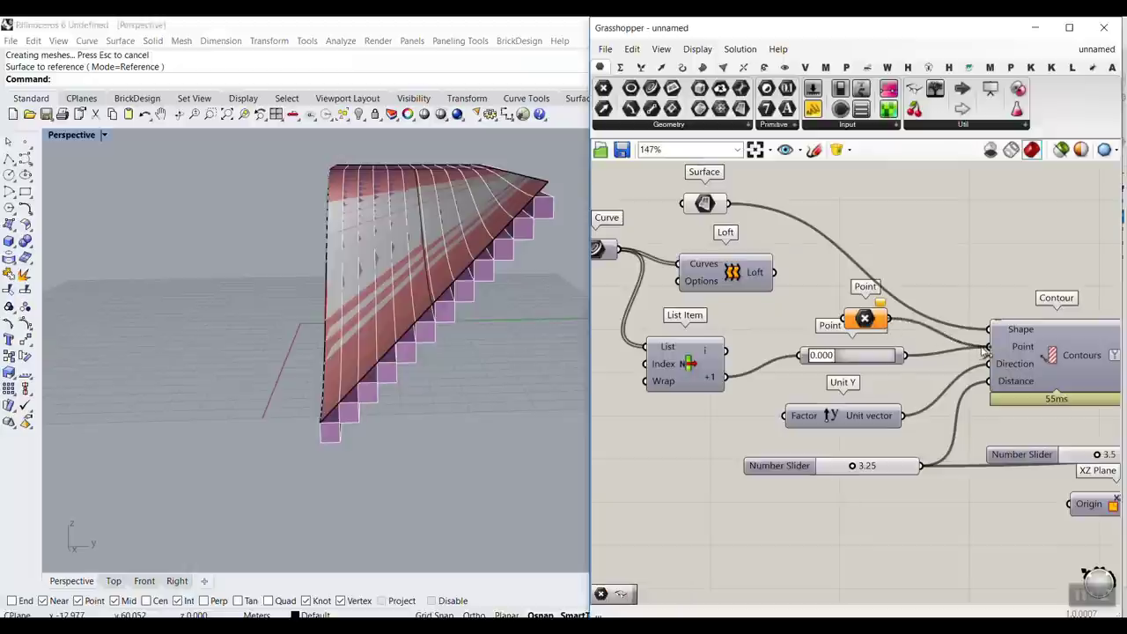
right_click(867, 319)
click(907, 510)
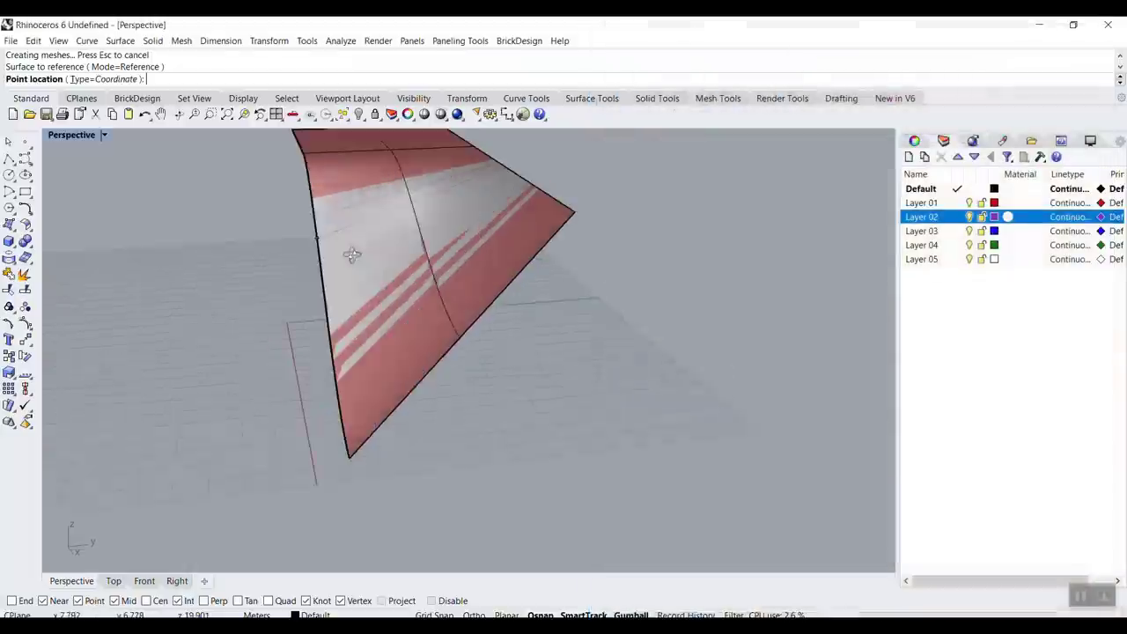
right_drag(352, 255, 364, 267)
scroll(365, 267, down, 5)
scroll(304, 181, up, 5)
click(281, 174)
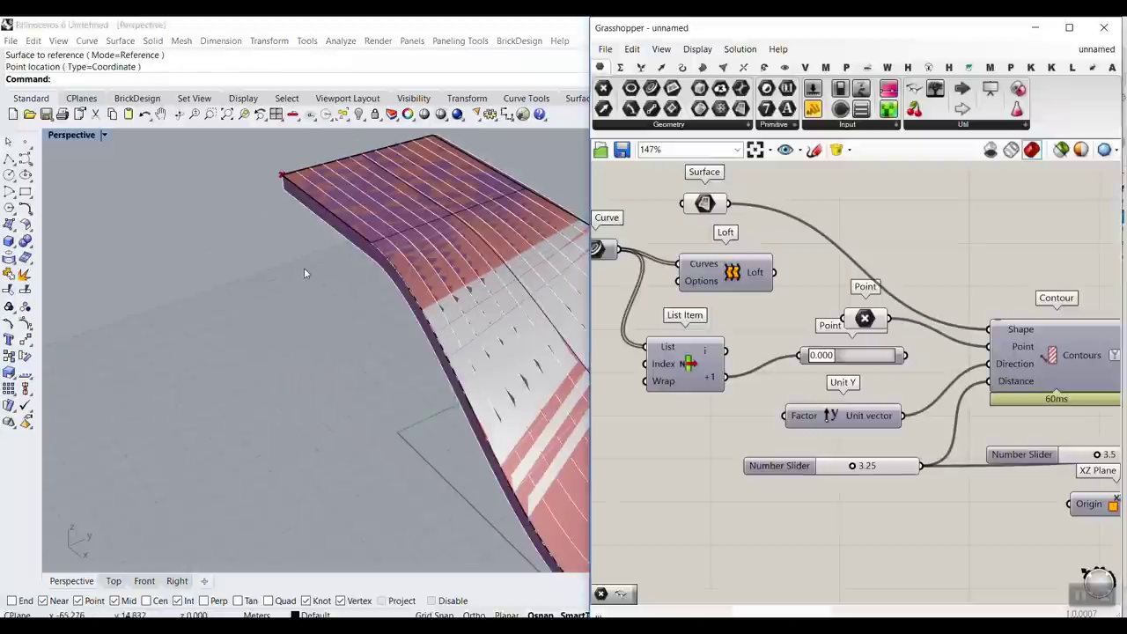
scroll(304, 267, down, 3)
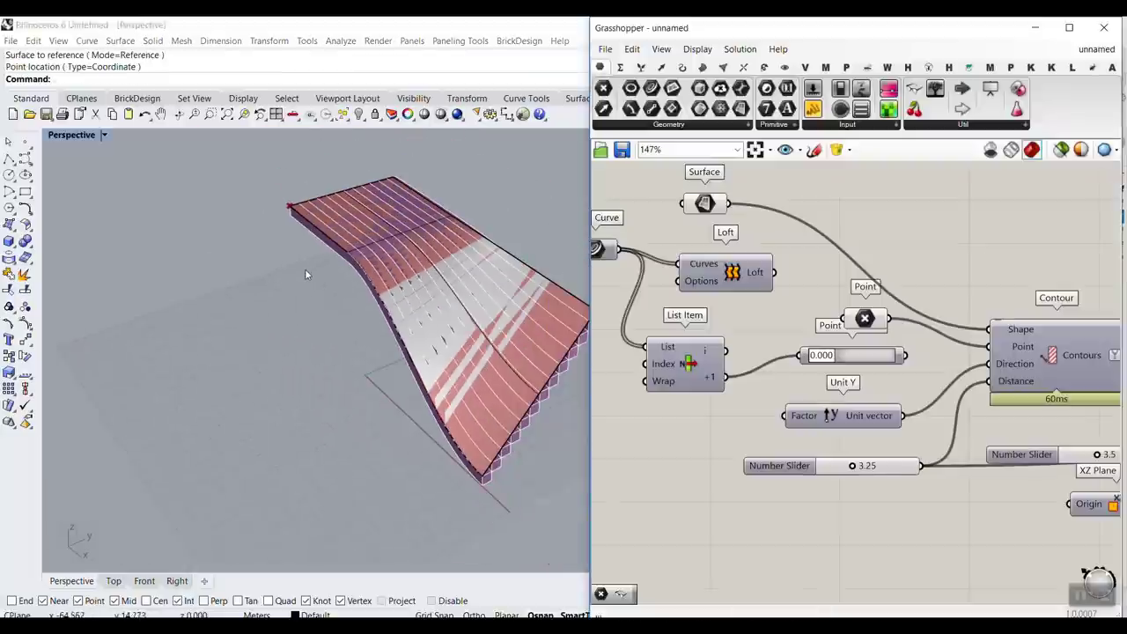
Step: Try extending the surface outward from its far long edge with ExtendSrf, and undo that extension
click(458, 219)
click(487, 188)
right_drag(454, 222, 379, 219)
key(Return)
click(462, 234)
scroll(378, 219, down, 3)
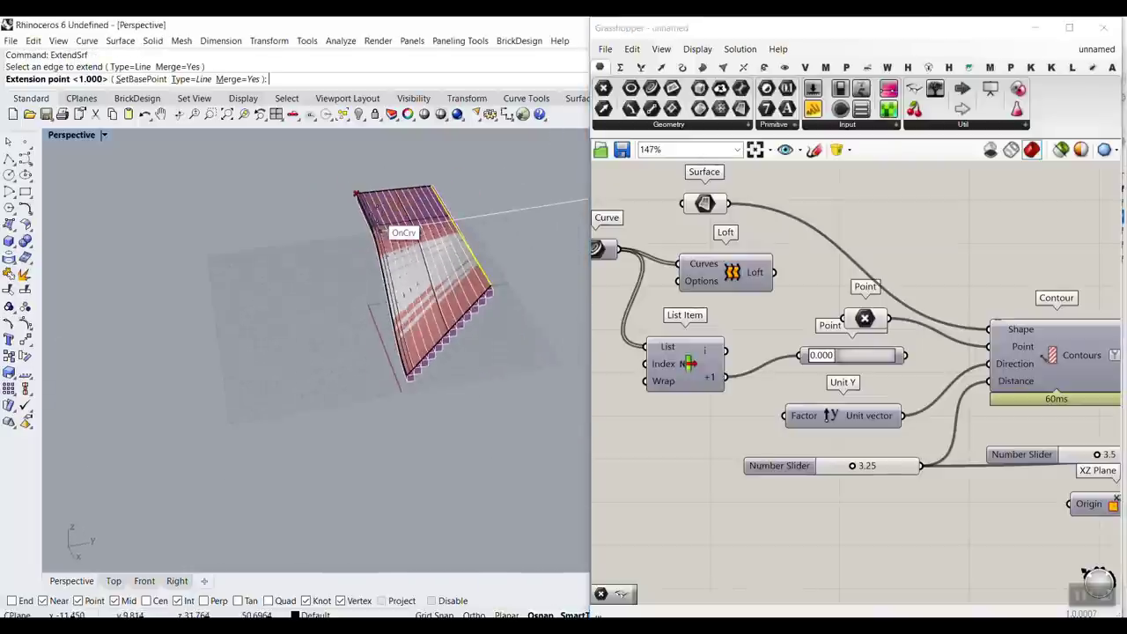
click(529, 195)
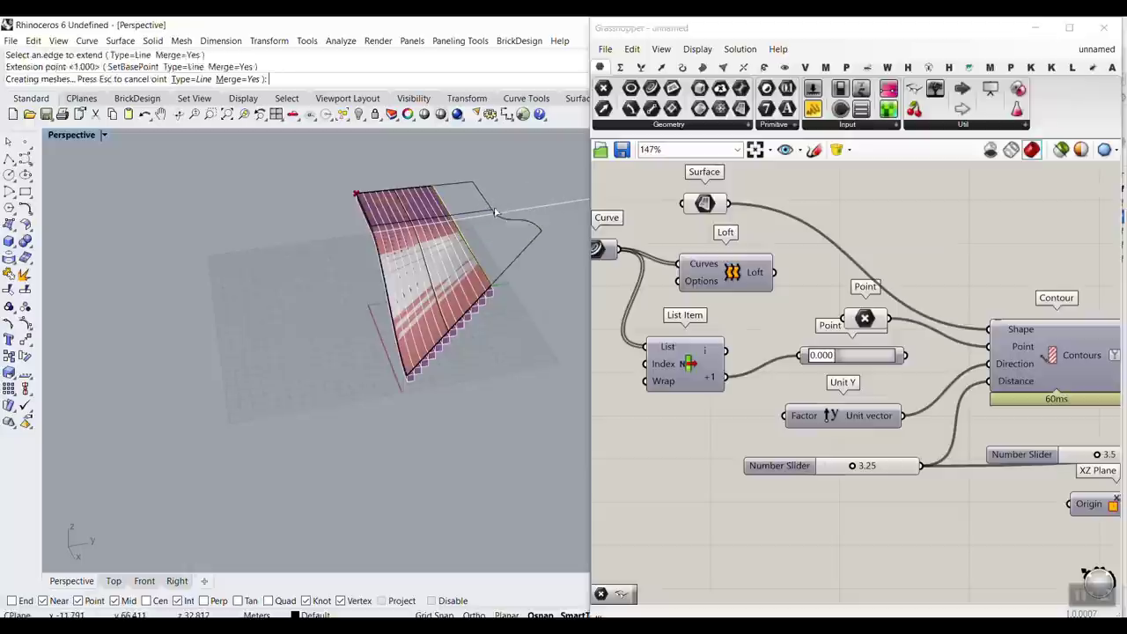
right_drag(529, 195, 498, 294)
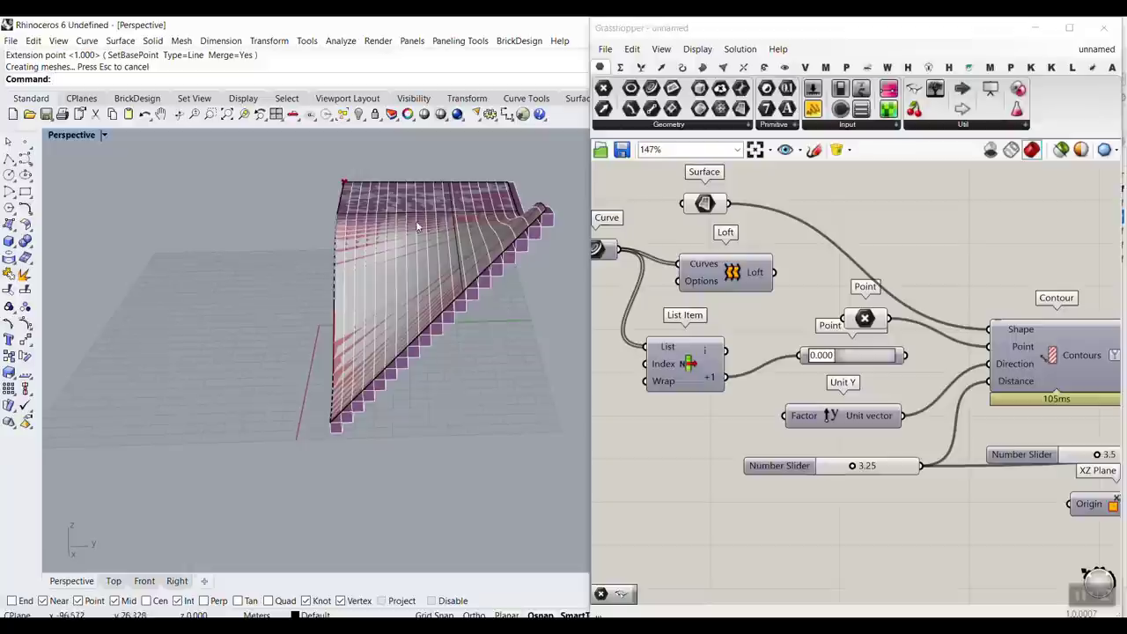
right_drag(357, 333, 343, 373)
key(ctrl+z)
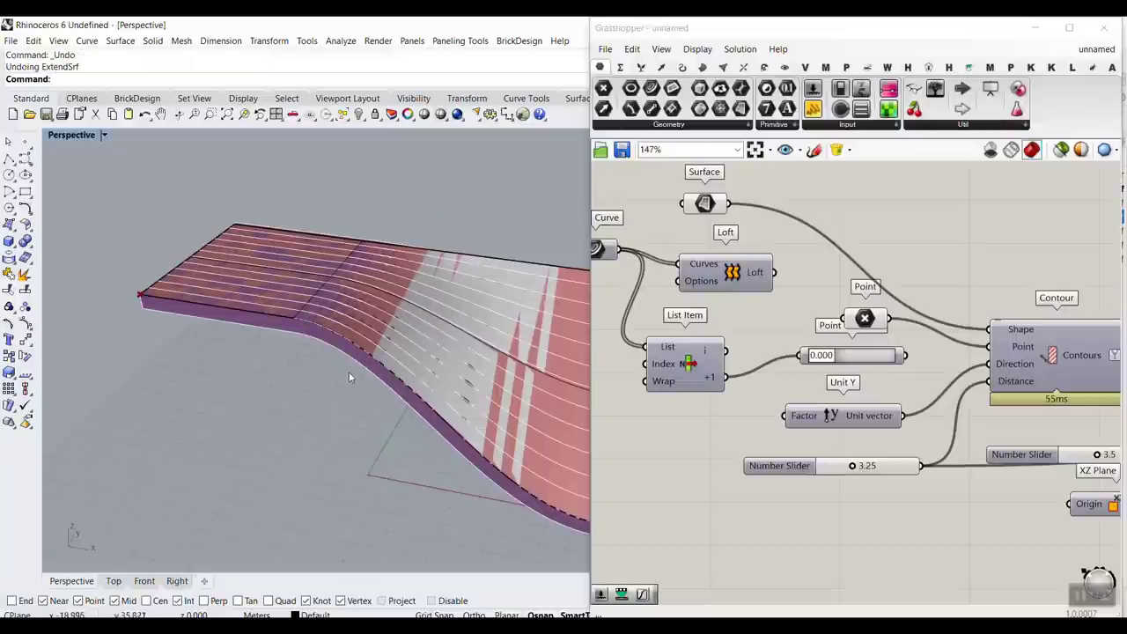
Step: Move the extended surface's outer end edge slightly inward along the X axis, and hide the surface
ctrl+shift+click(199, 252)
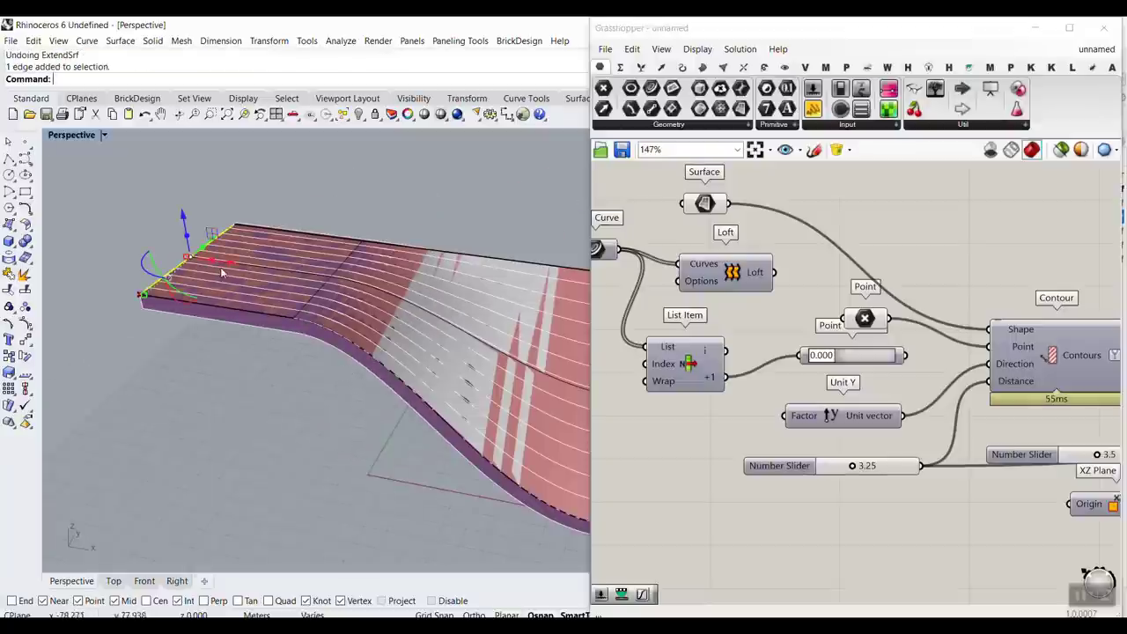
drag(222, 266, 247, 273)
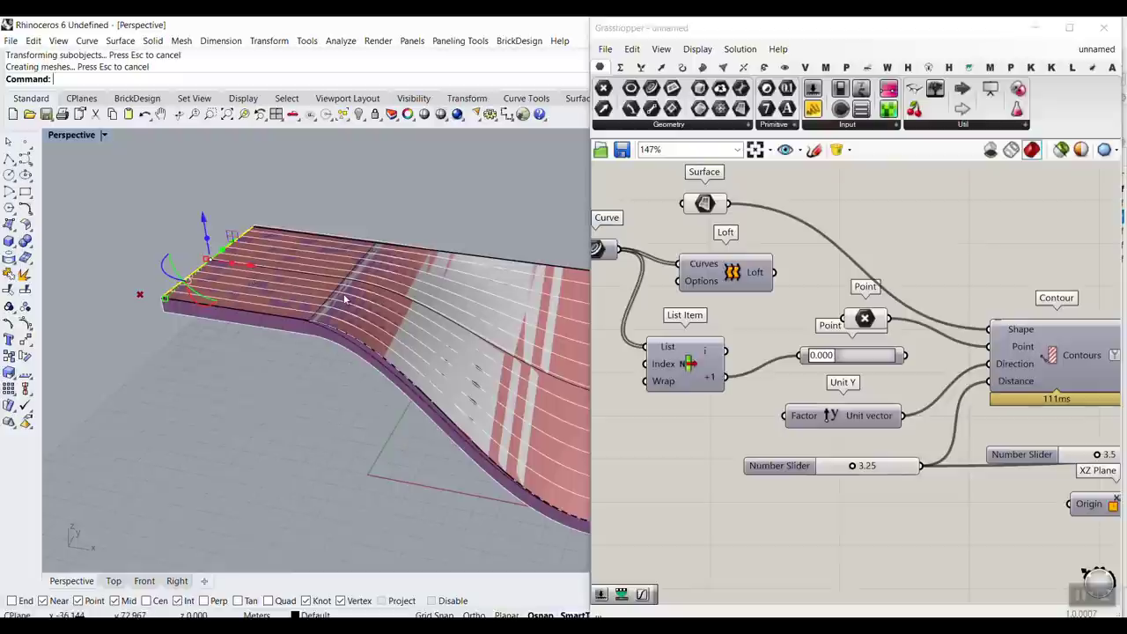
scroll(344, 300, down, 6)
scroll(430, 326, up, 4)
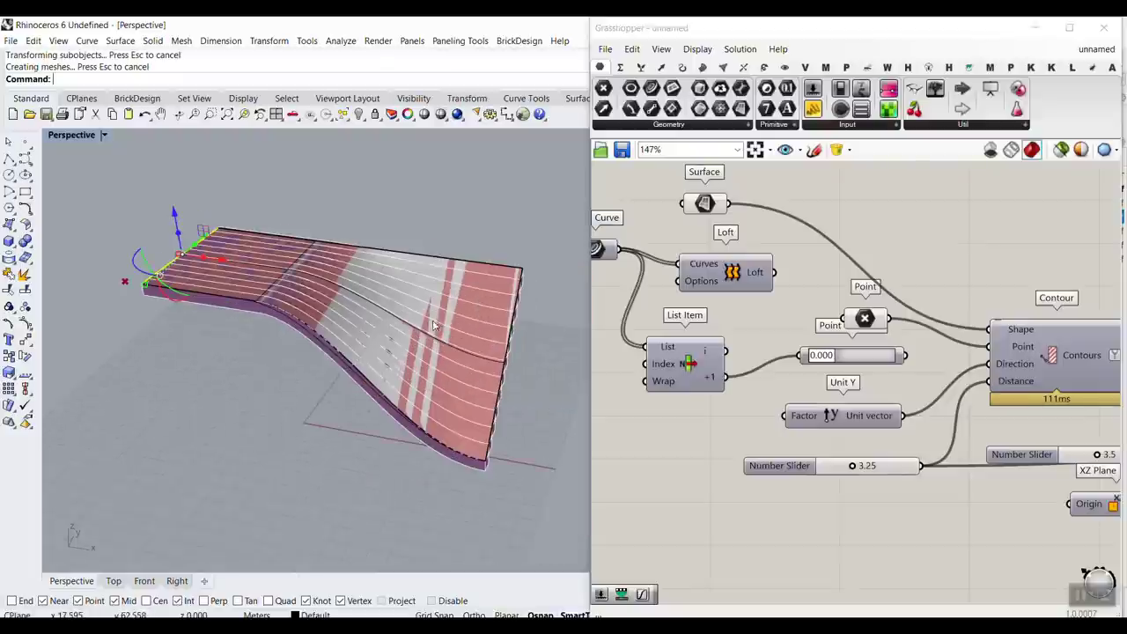
click(420, 321)
click(360, 113)
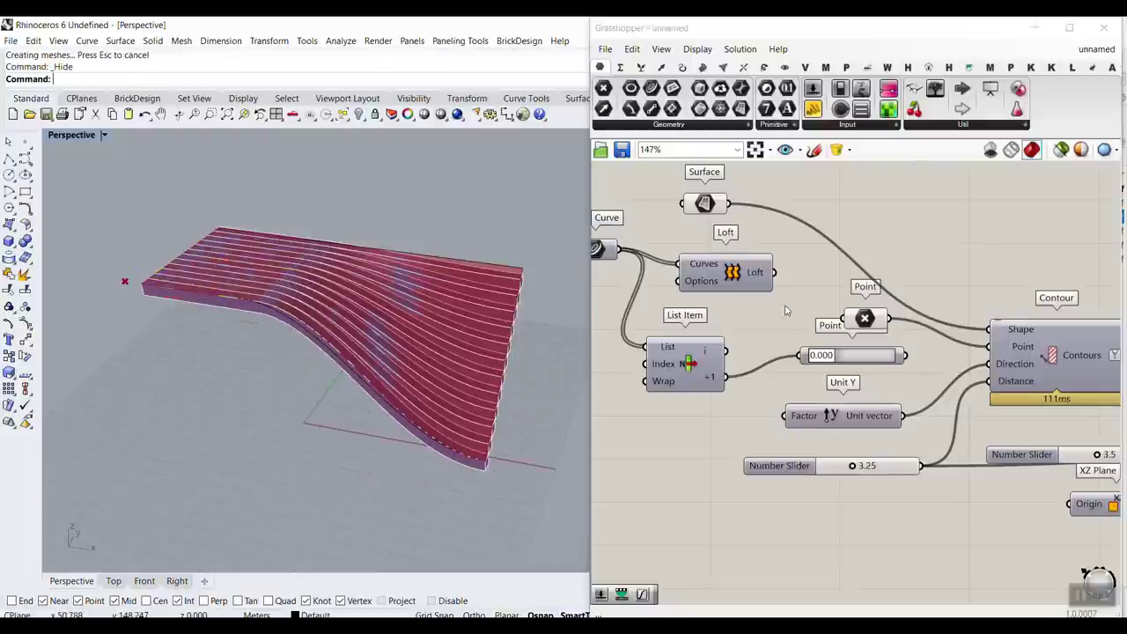
Step: Reconnect Loft and Point On Curve to the Contour's Shape and Point inputs, and delete the Point and Surface parameters
drag(774, 272, 877, 326)
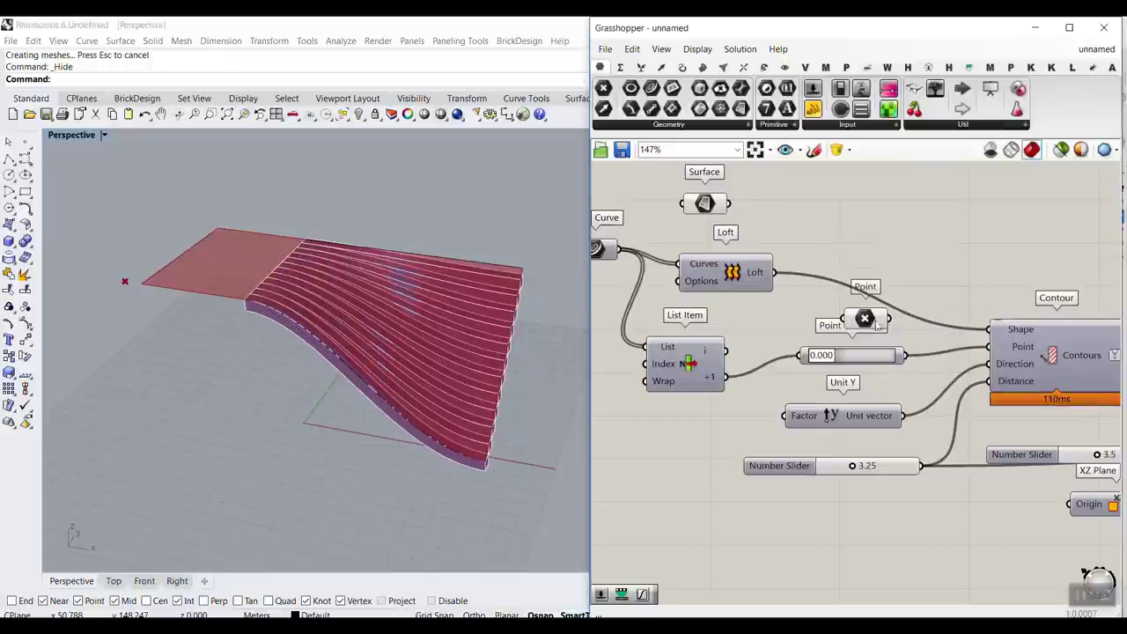
key(Delete)
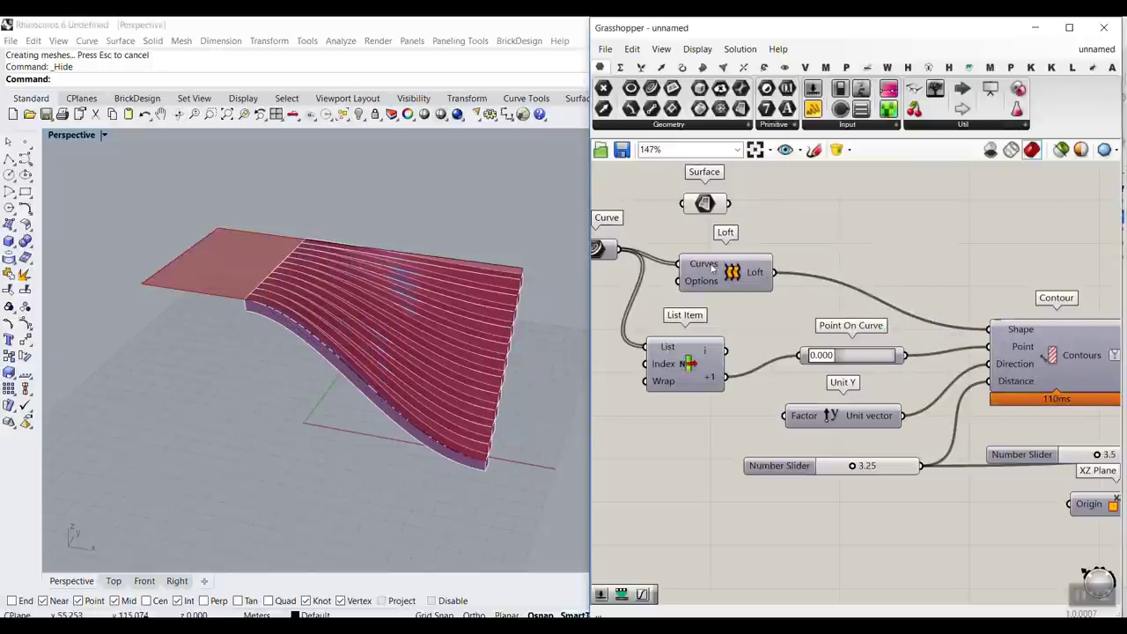
click(704, 203)
key(Delete)
Step: Select the two base curves and move their end control points at the upper end of the slatted surface
right_drag(243, 343, 294, 343)
drag(348, 205, 244, 340)
click(253, 373)
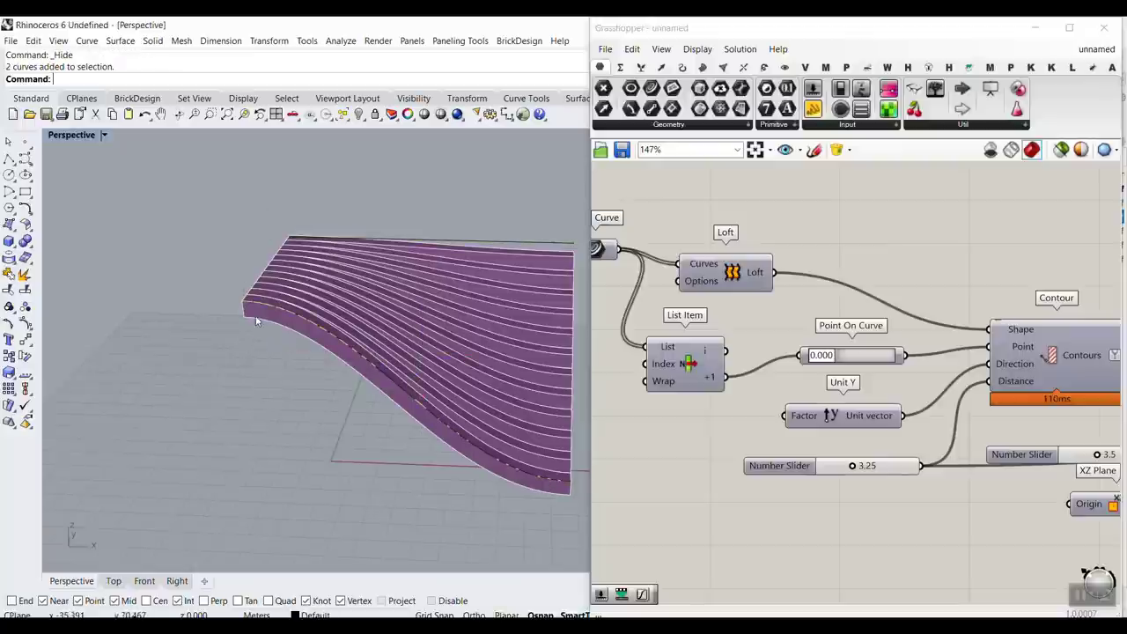
click(273, 307)
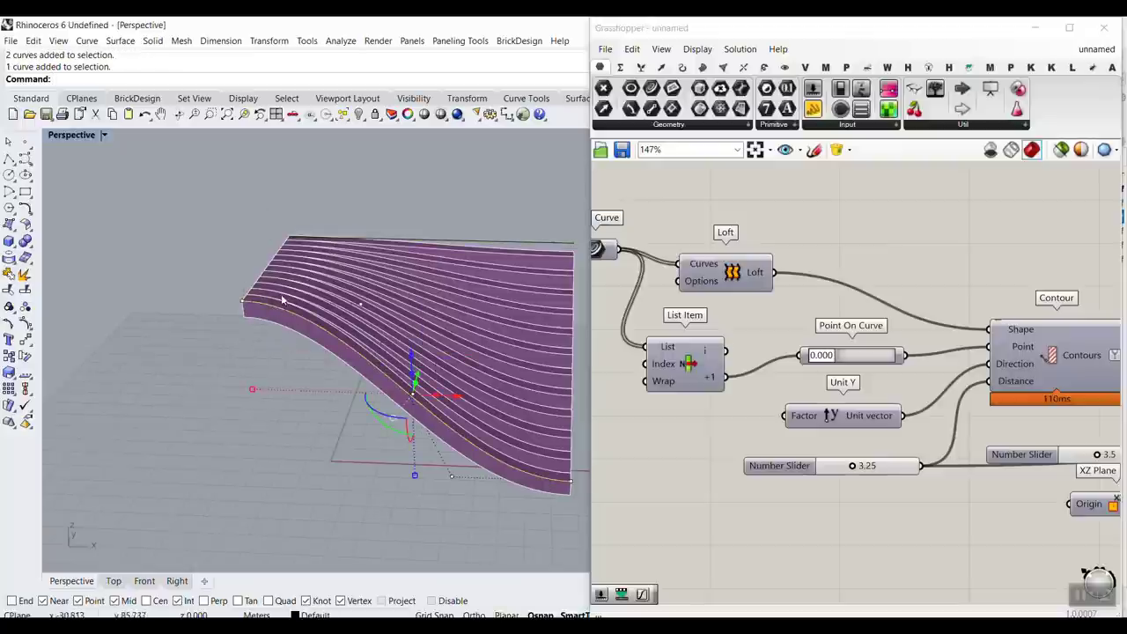
click(314, 247)
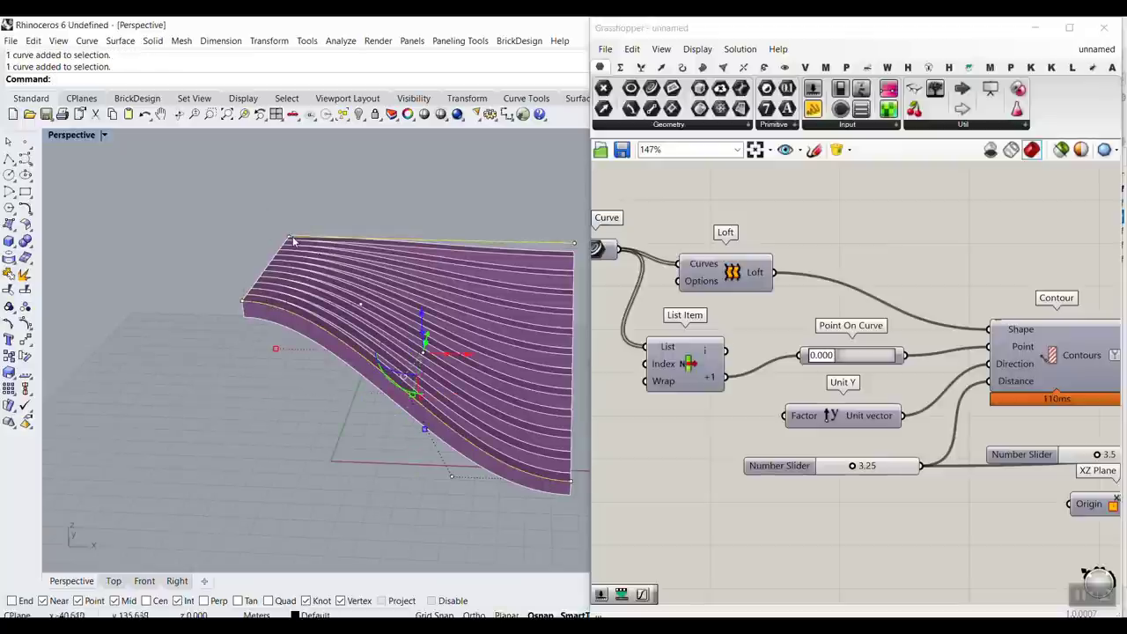
click(289, 238)
drag(320, 243, 195, 305)
click(251, 309)
click(242, 305)
click(307, 221)
Step: Examine the slats' curvature along the front base curve and at both ends from several viewing angles
scroll(307, 269, down, 4)
right_drag(307, 271, 321, 245)
scroll(322, 246, up, 5)
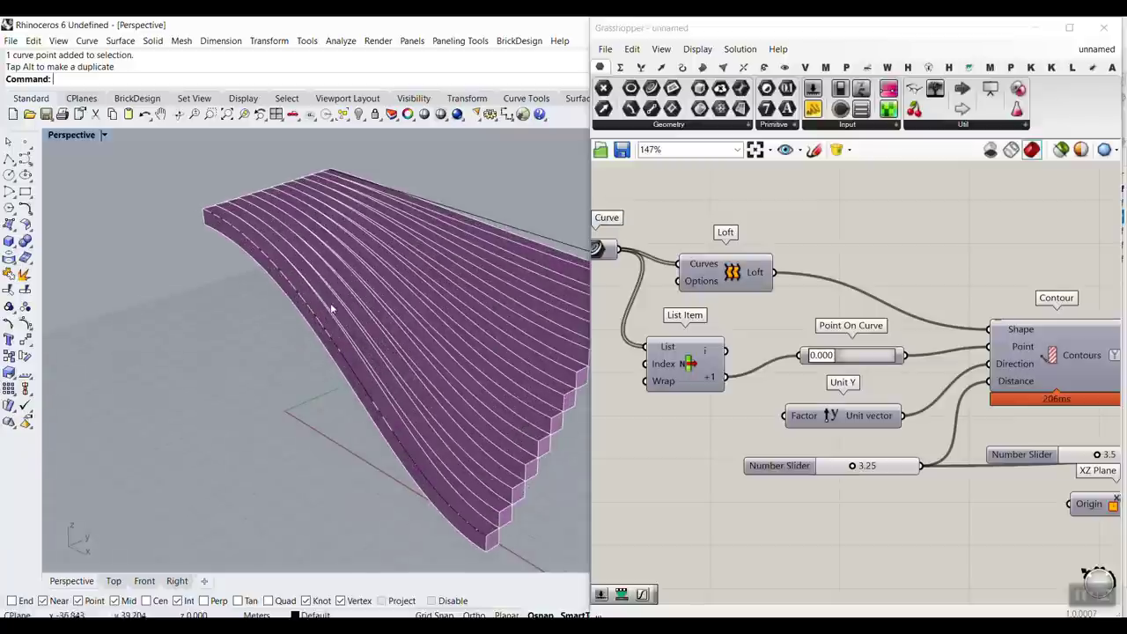
right_drag(326, 306, 464, 360)
drag(508, 409, 371, 288)
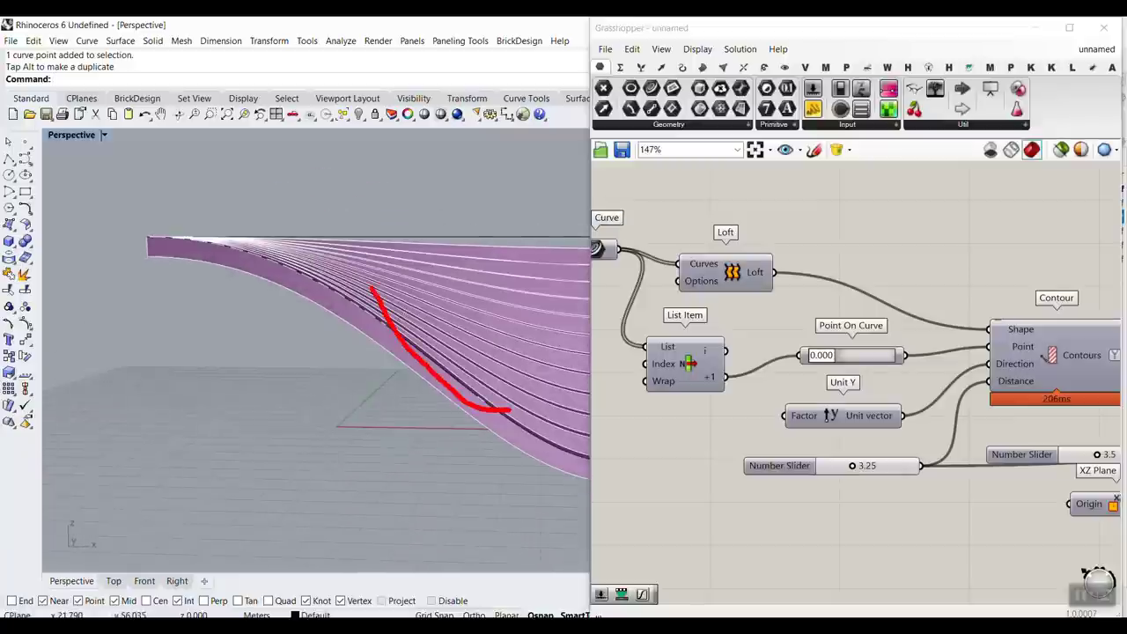
key(Escape)
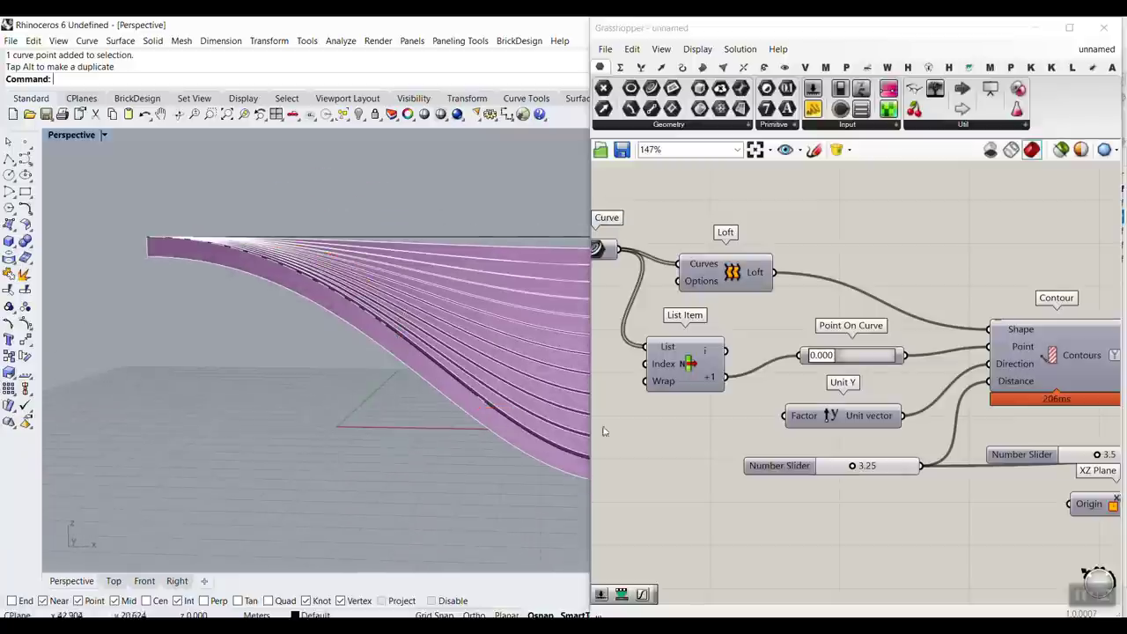
right_drag(394, 302, 400, 435)
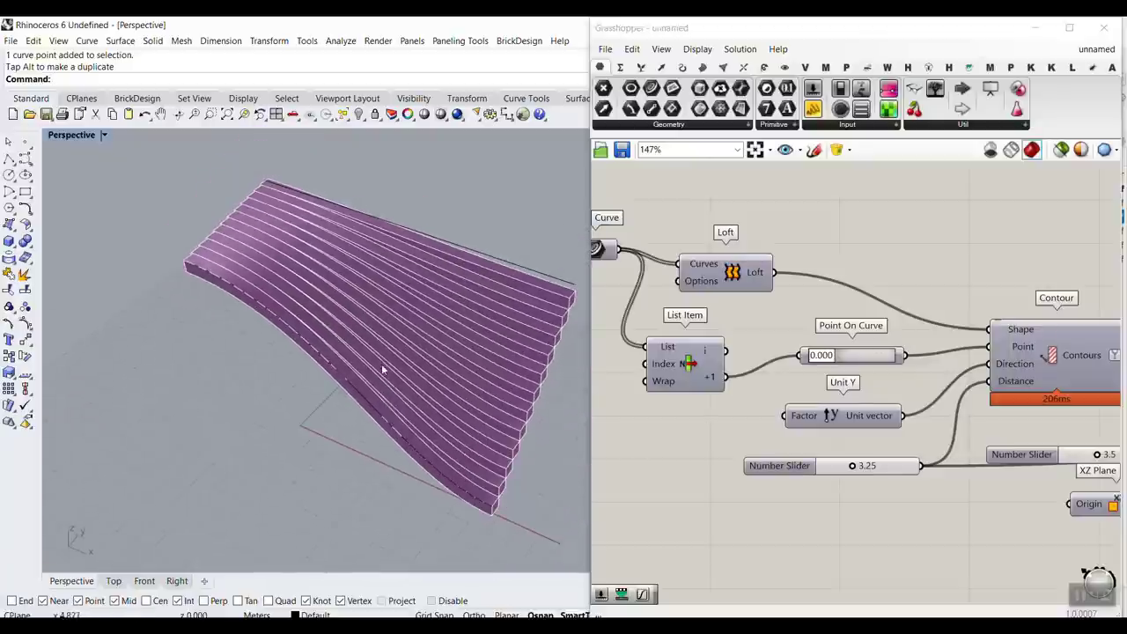
right_drag(382, 370, 407, 291)
scroll(408, 291, up, 4)
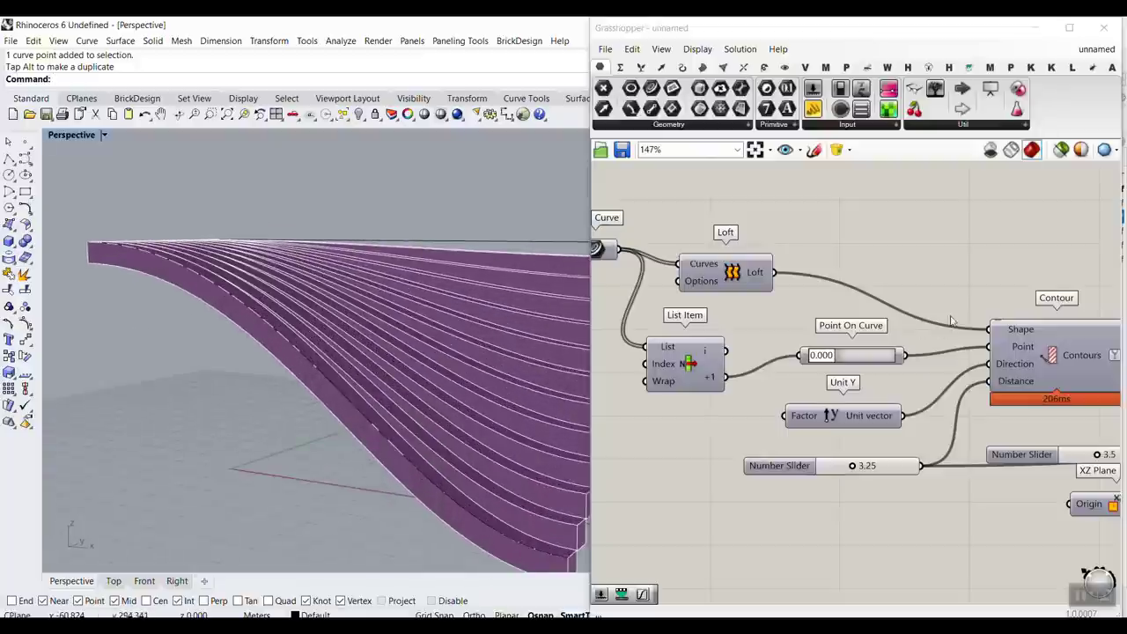
scroll(951, 320, down, 3)
scroll(378, 282, down, 4)
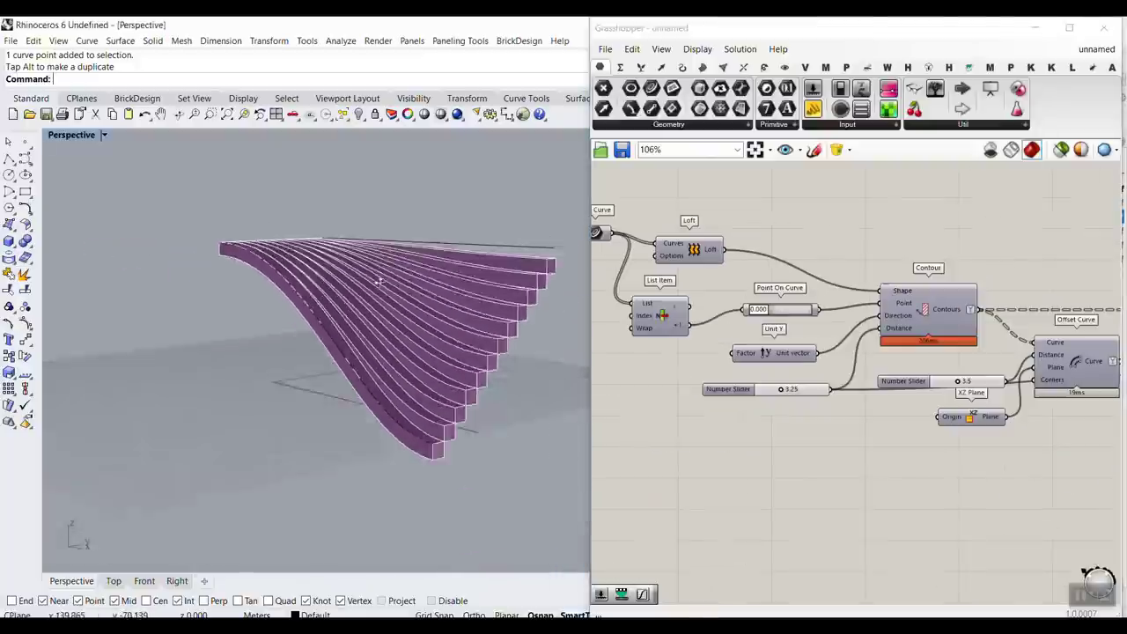